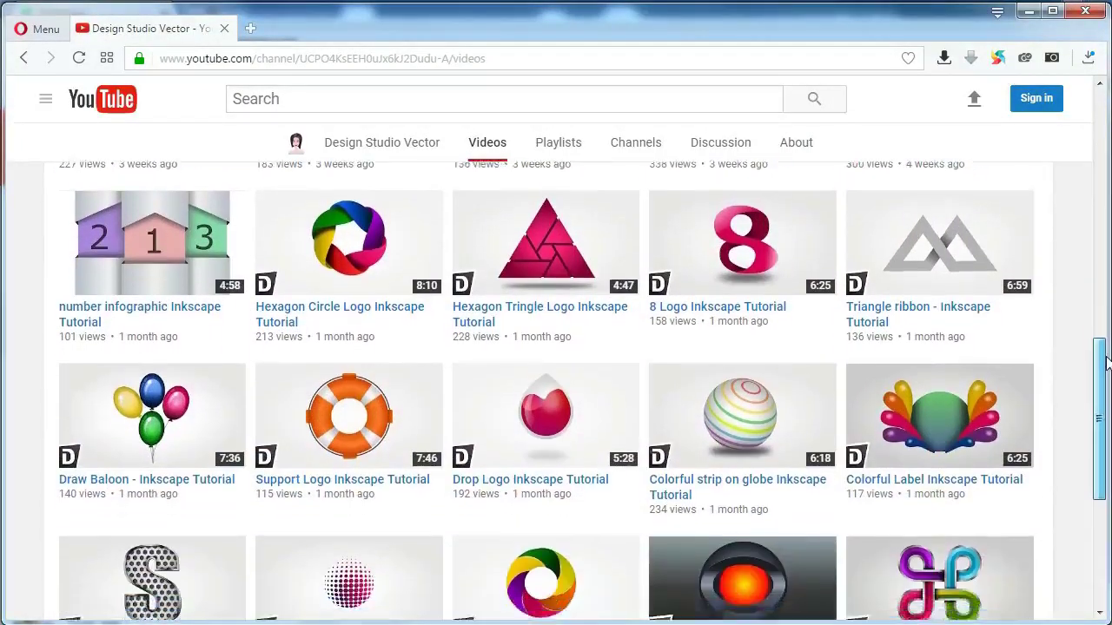
Draw a tall orange rectangle and round its corners fully into a capsule
drag(1105, 340, 1105, 391)
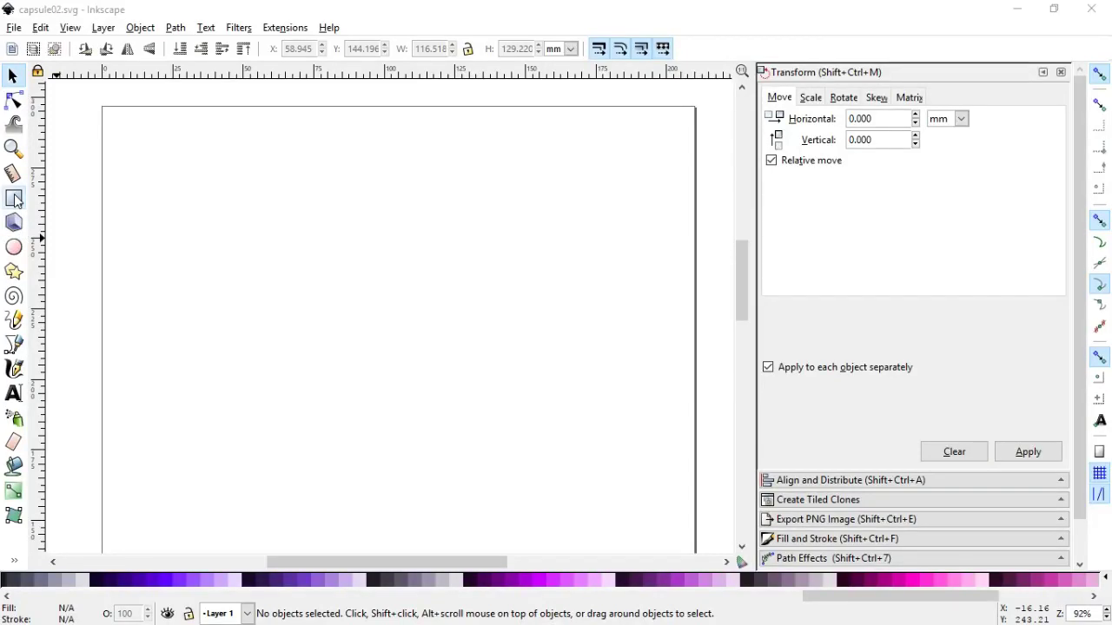
click(14, 199)
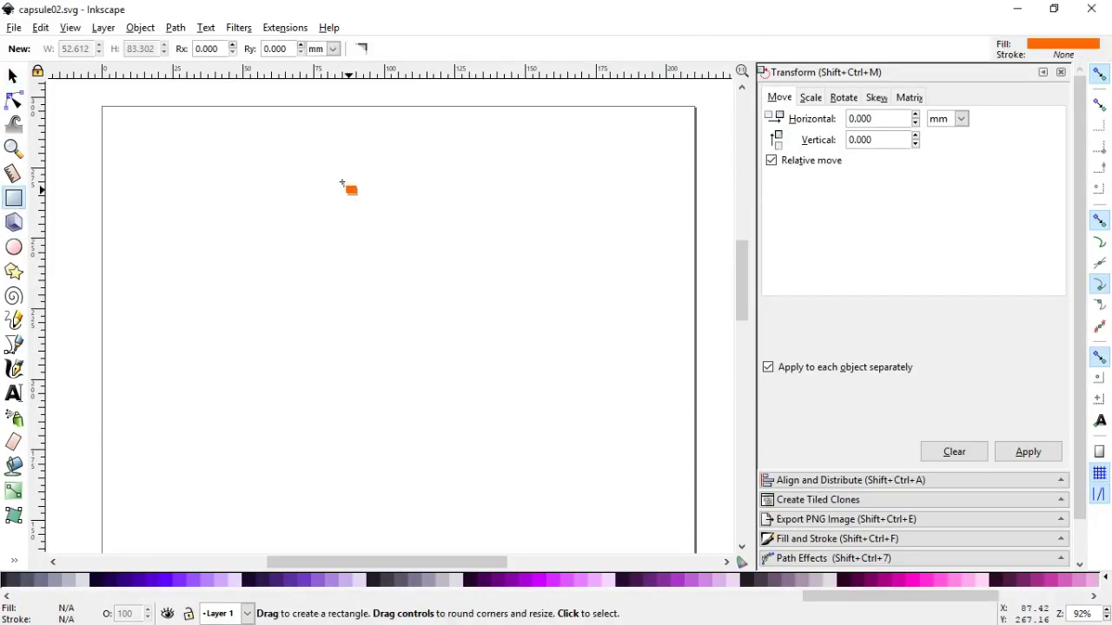
drag(324, 180, 476, 447)
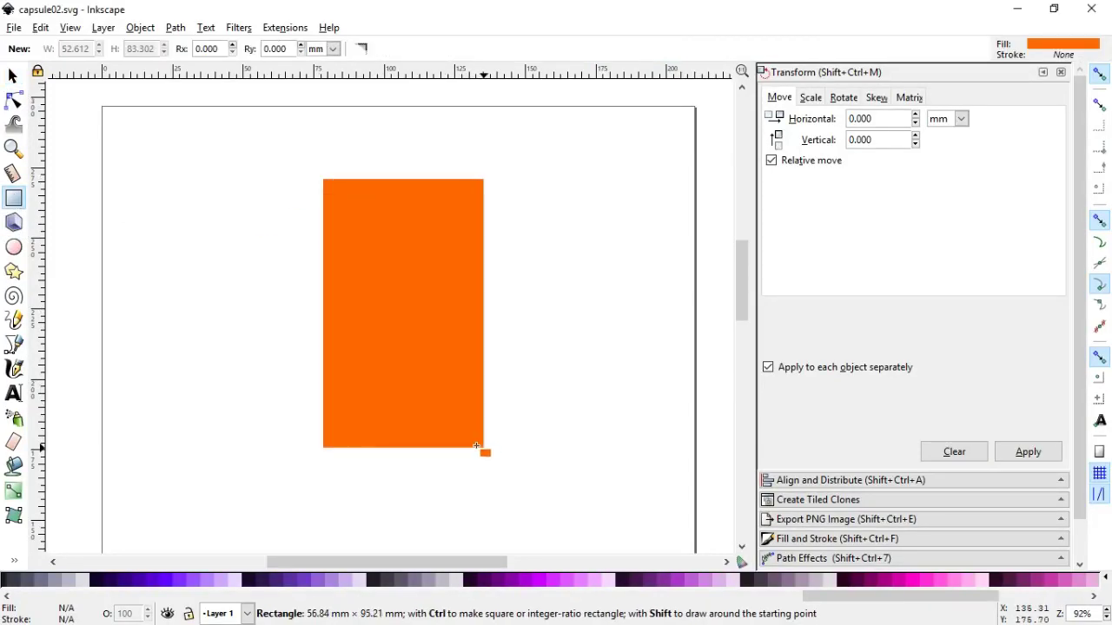
drag(476, 446, 484, 448)
click(27, 101)
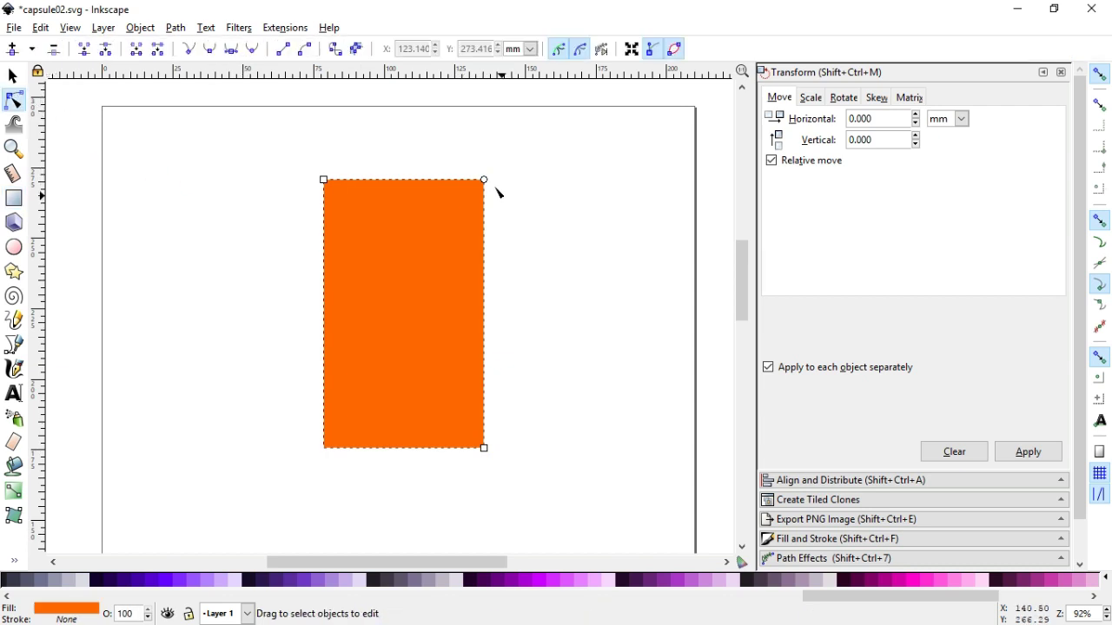
drag(492, 205, 491, 280)
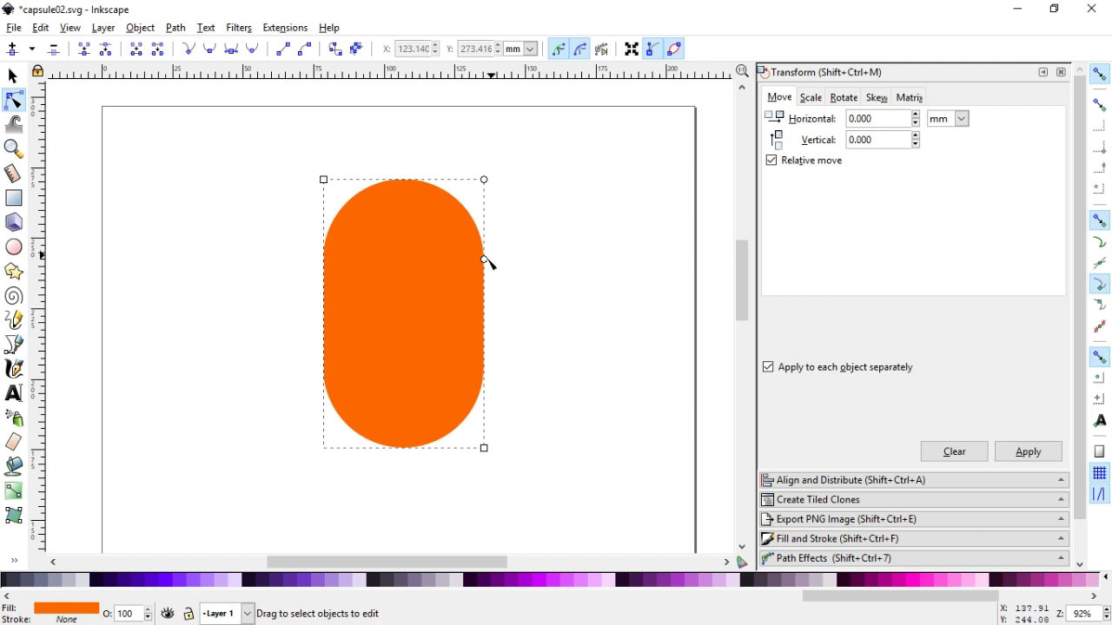
Convert the capsule to a path and lower its bottom nodes to lengthen it
click(178, 28)
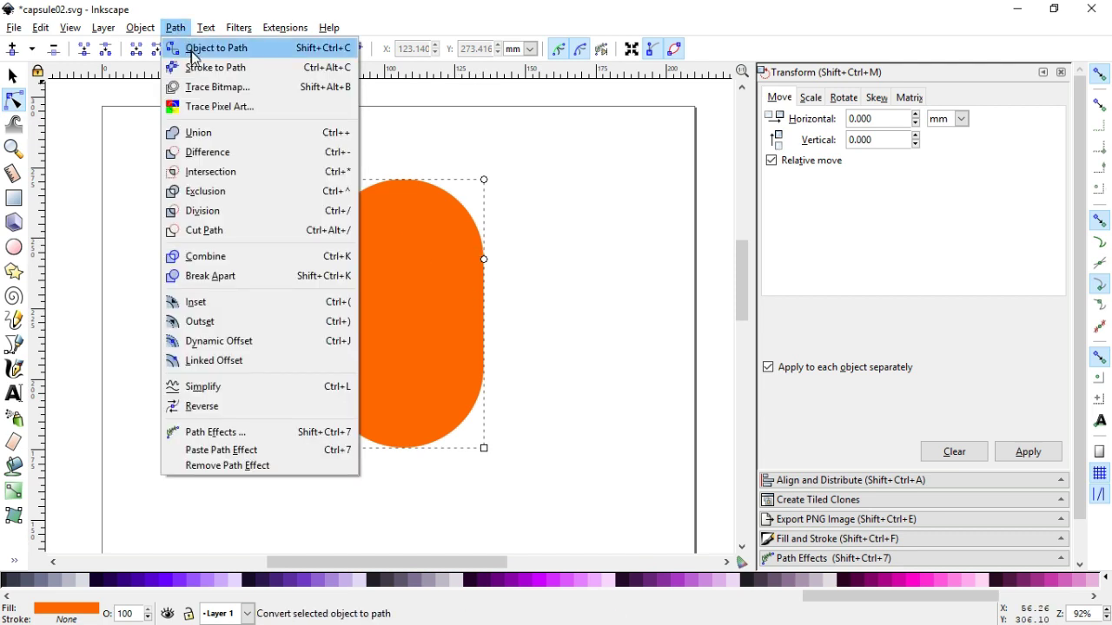
click(196, 52)
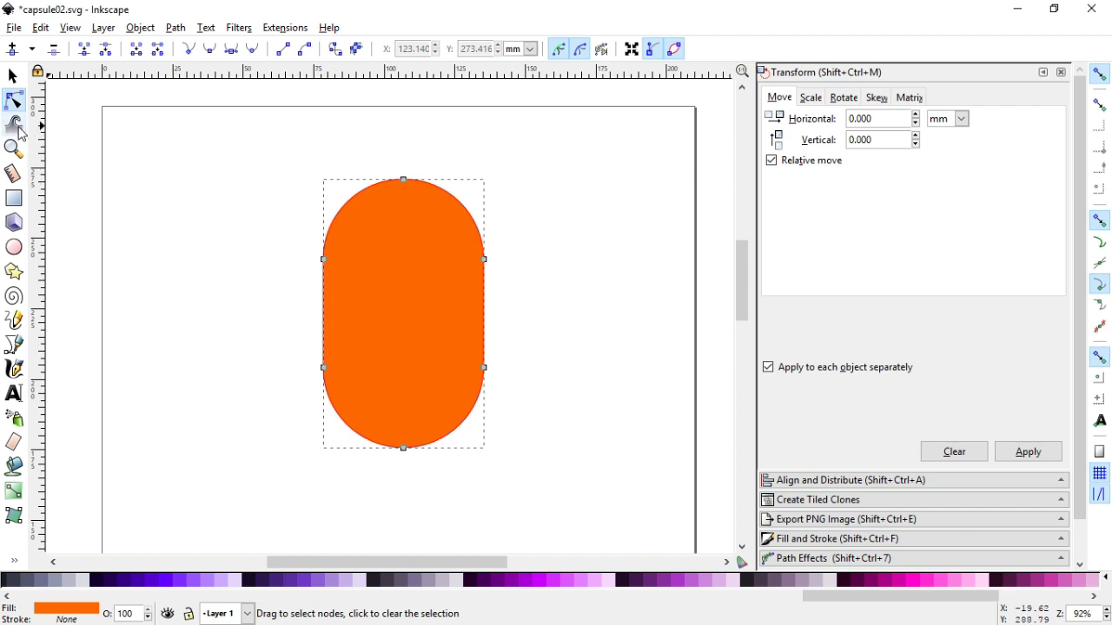
drag(224, 328, 542, 476)
key(Down)
key(Down)
key(Down)
key(Down)
key(Down)
key(Down)
key(Down)
key(Down)
key(Down)
key(Down)
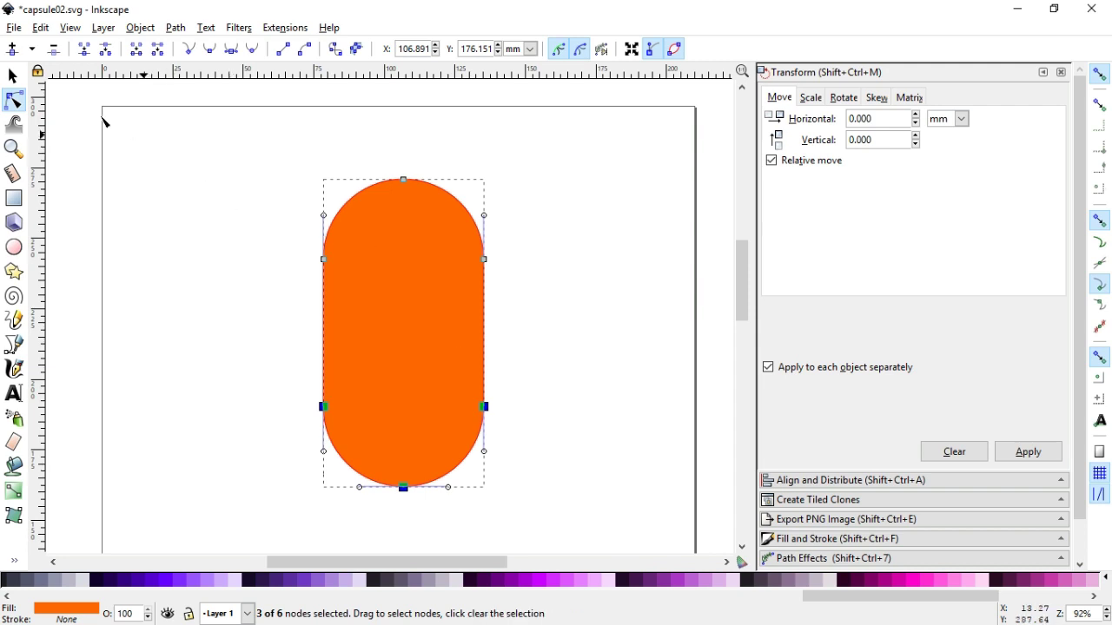
click(13, 75)
click(255, 226)
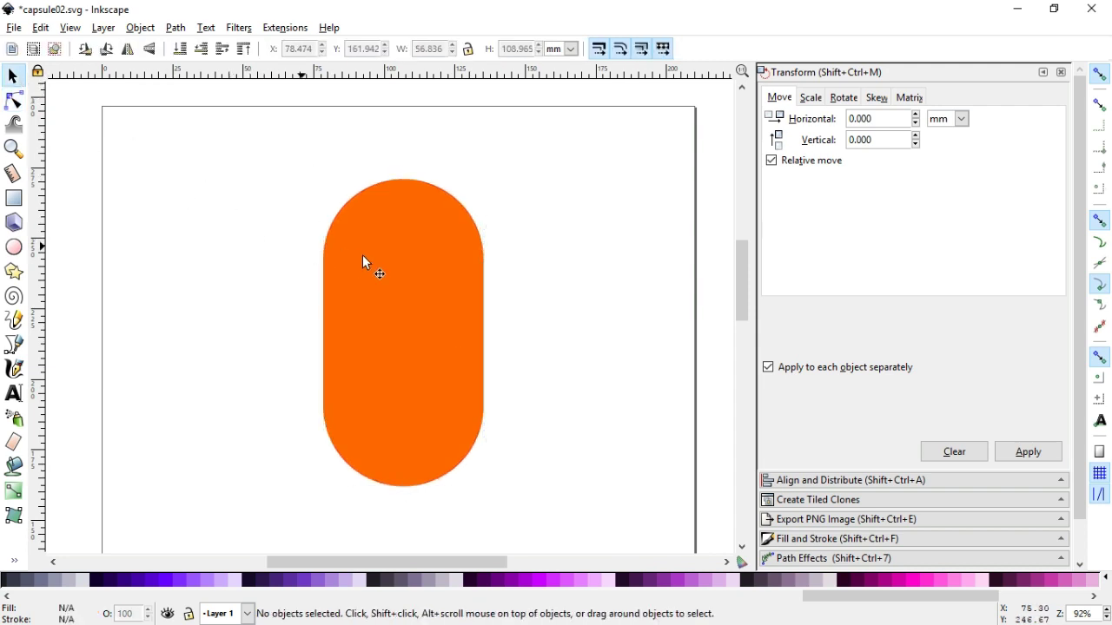
Move the orange capsule left and place a 70% gray duplicate to its right
drag(410, 271, 277, 250)
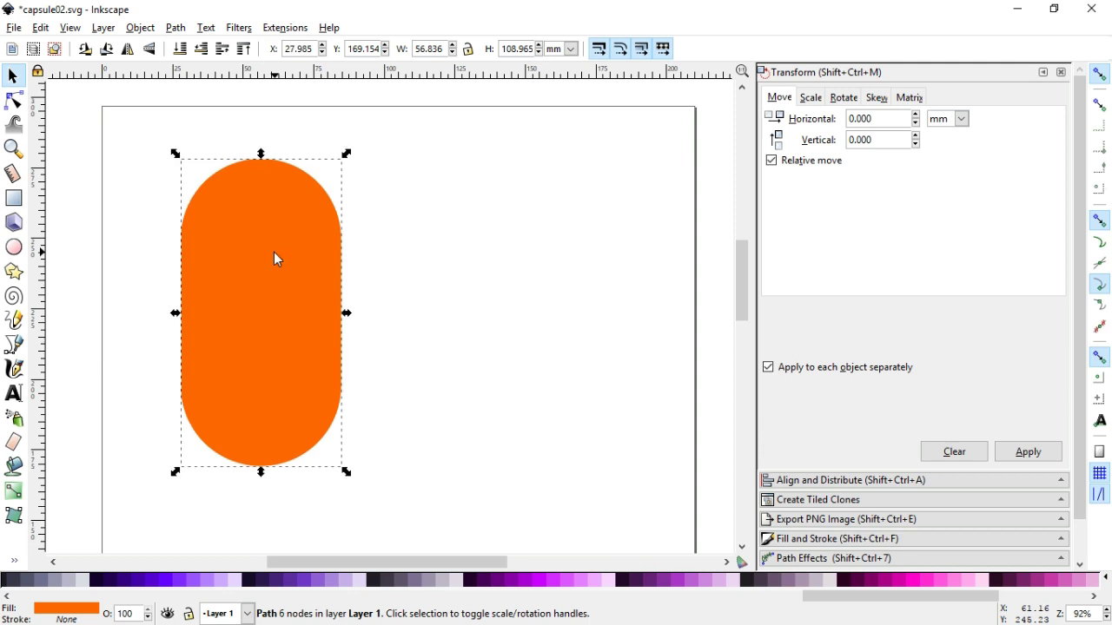
right_click(273, 252)
click(292, 372)
mouse_move(286, 318)
mouse_down()
mouse_move(512, 323)
mouse_move(526, 313)
mouse_up()
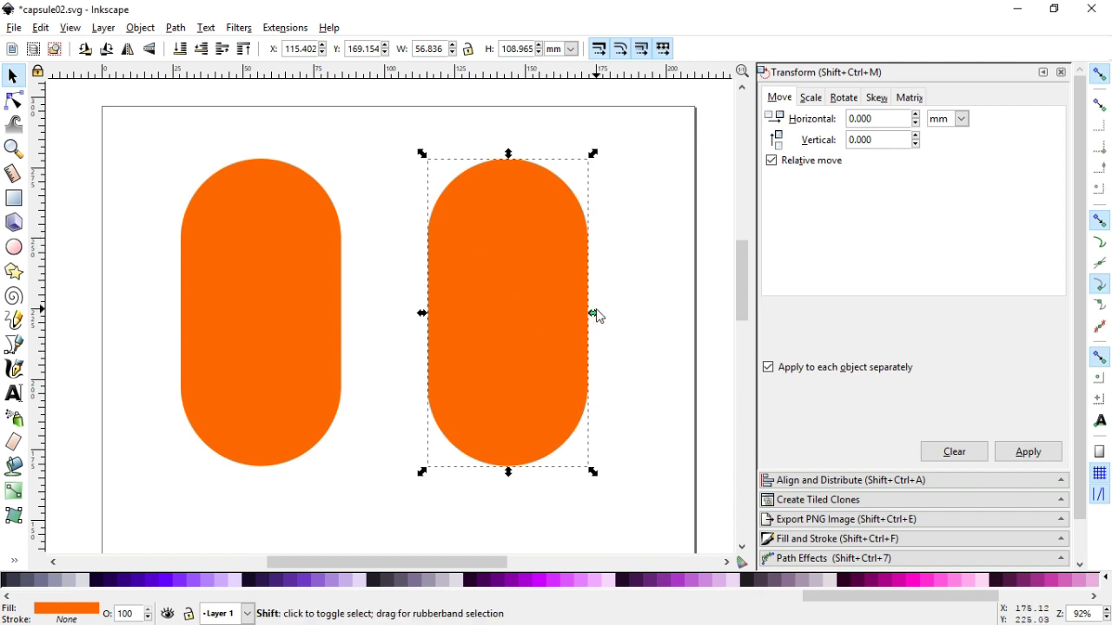
drag(851, 597, 31, 608)
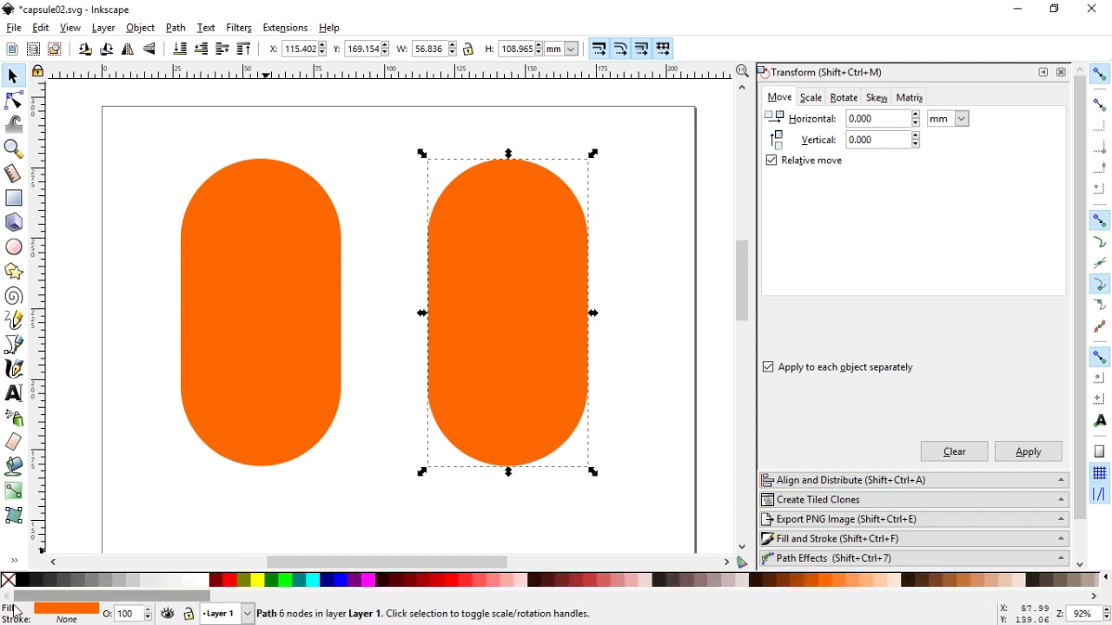
click(64, 581)
Reselect the gray capsule and widen it symmetrically
key(shift)
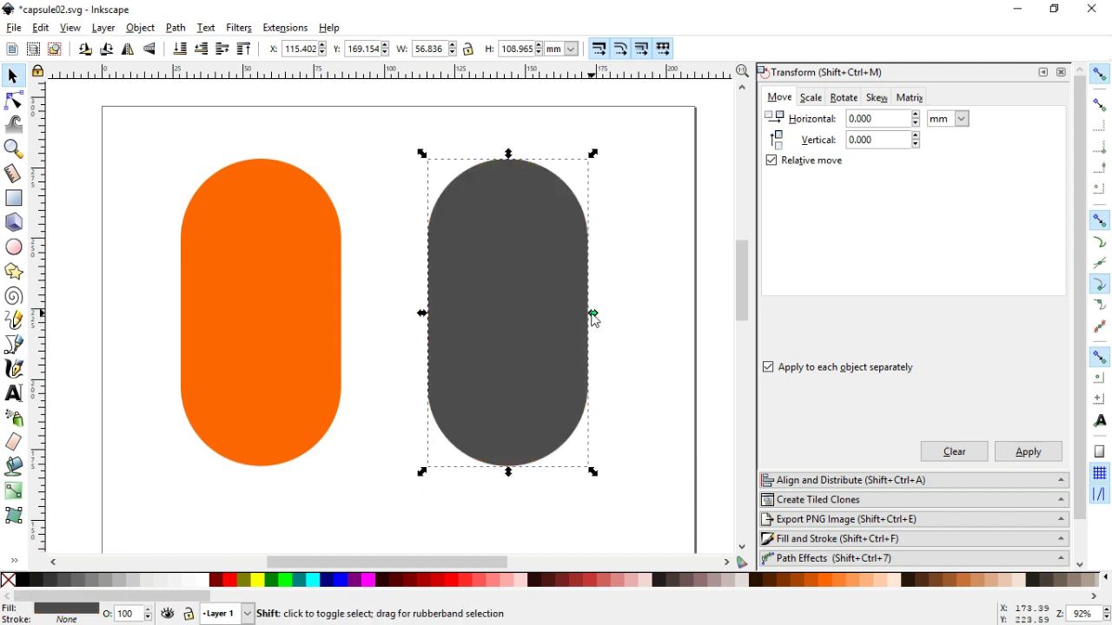
shift+click(593, 315)
click(610, 314)
click(544, 313)
double_click(525, 303)
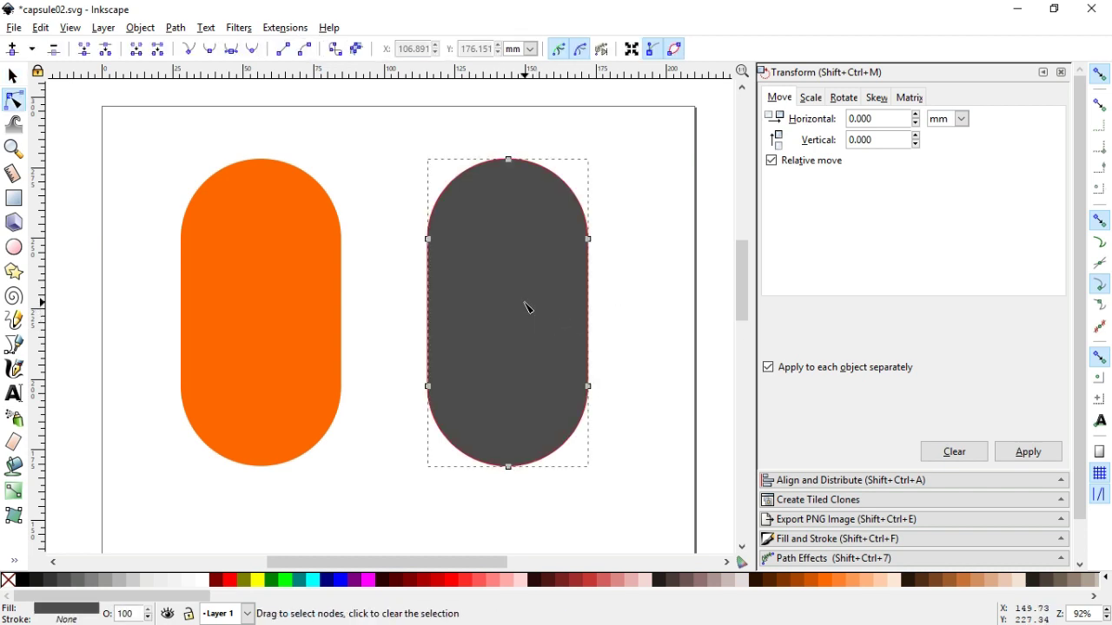
click(13, 76)
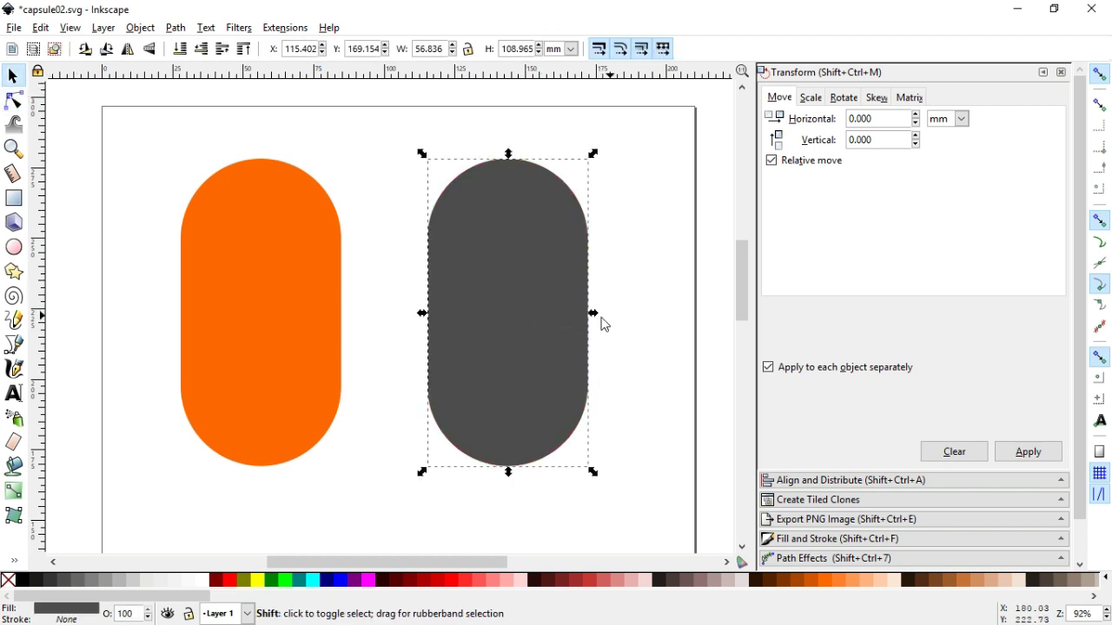
drag(594, 313, 618, 325)
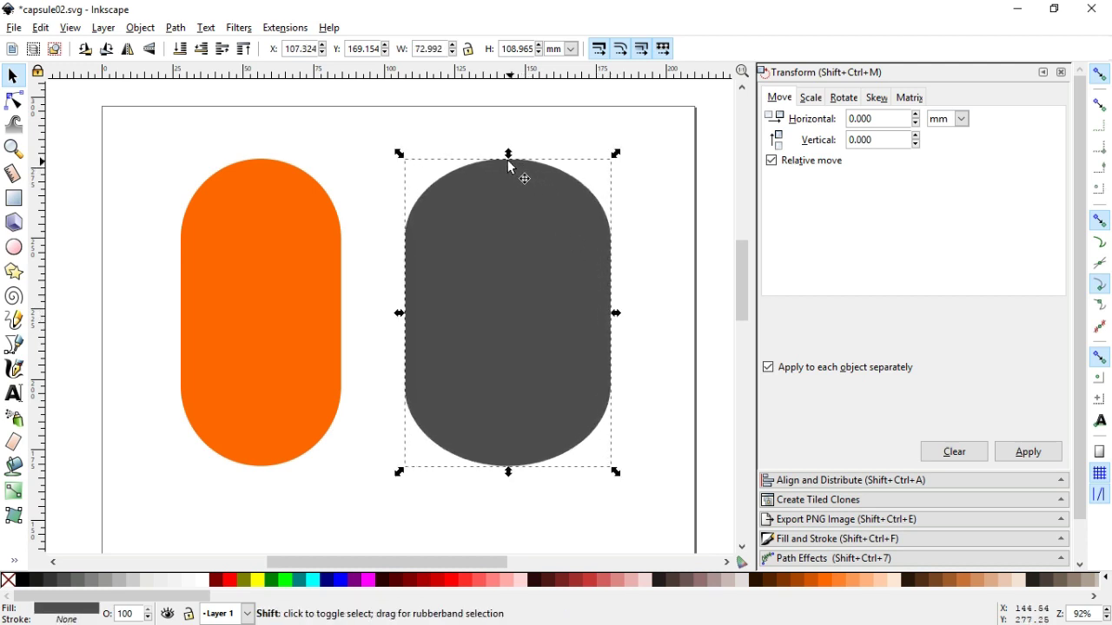
Stretch the gray capsule taller and nudge it into place
drag(507, 153, 505, 124)
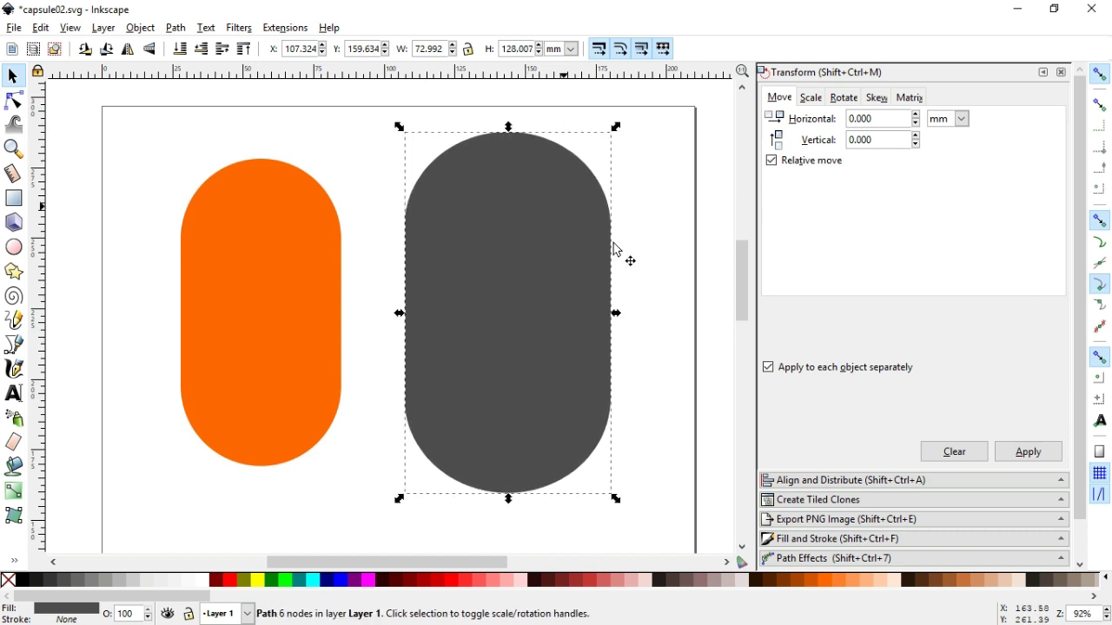
key(Escape)
drag(520, 290, 517, 287)
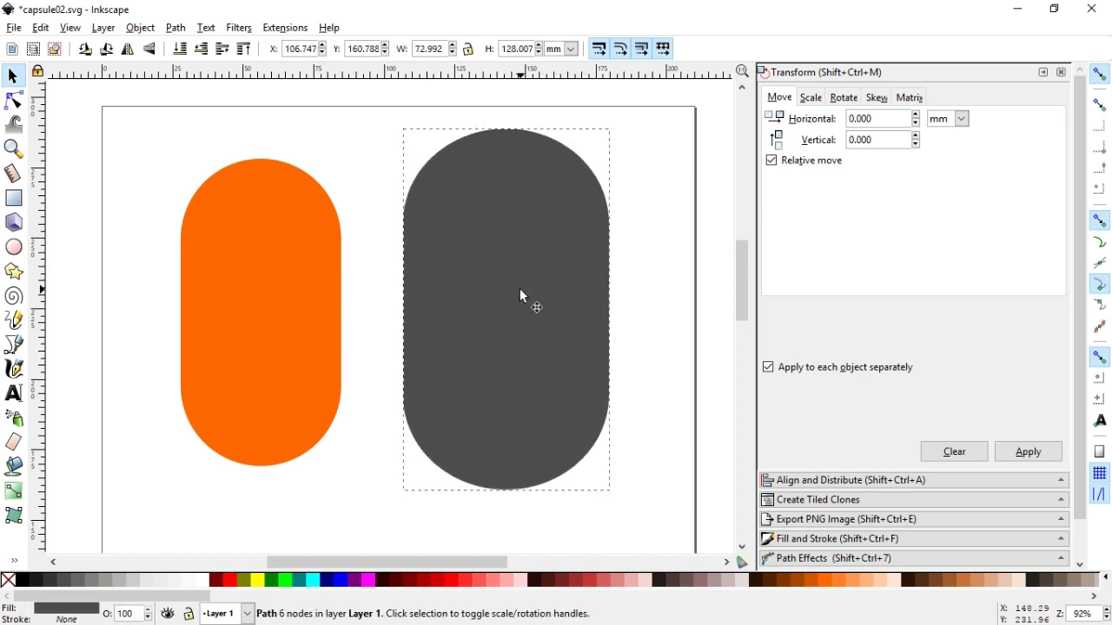
Center a slightly smaller duplicate of the orange capsule inside the gray one
click(299, 302)
right_click(290, 266)
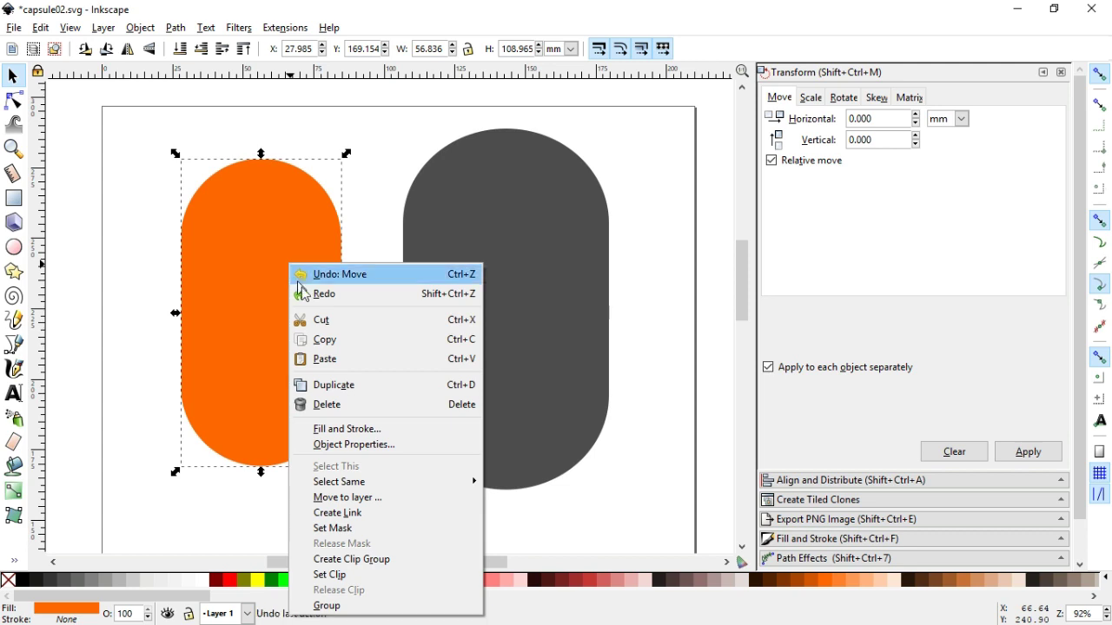
click(345, 385)
drag(269, 298, 515, 313)
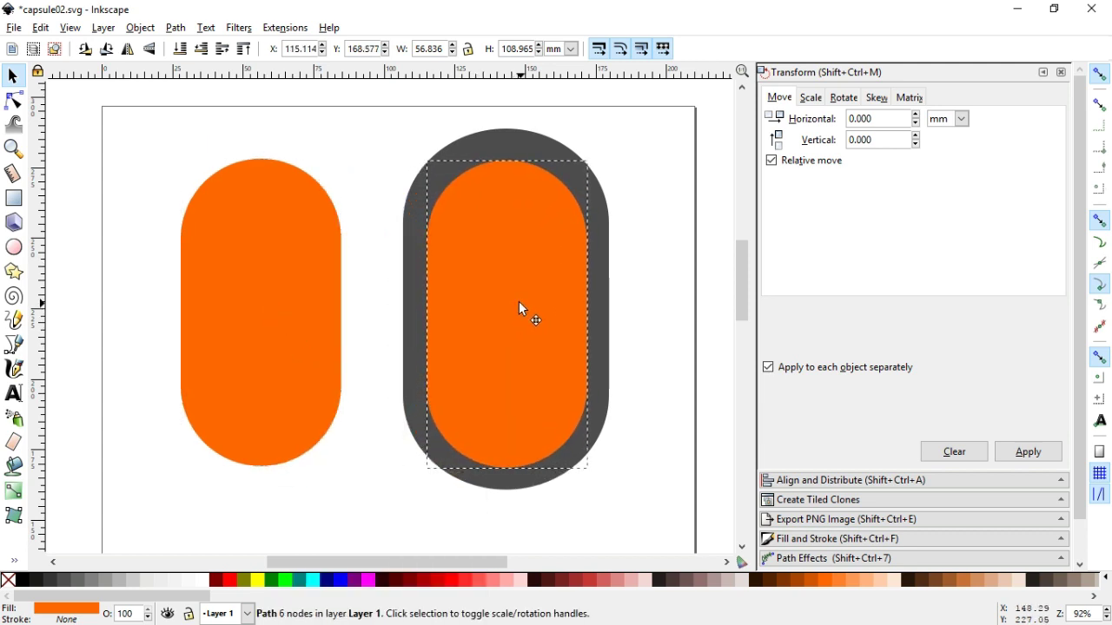
drag(515, 307, 520, 300)
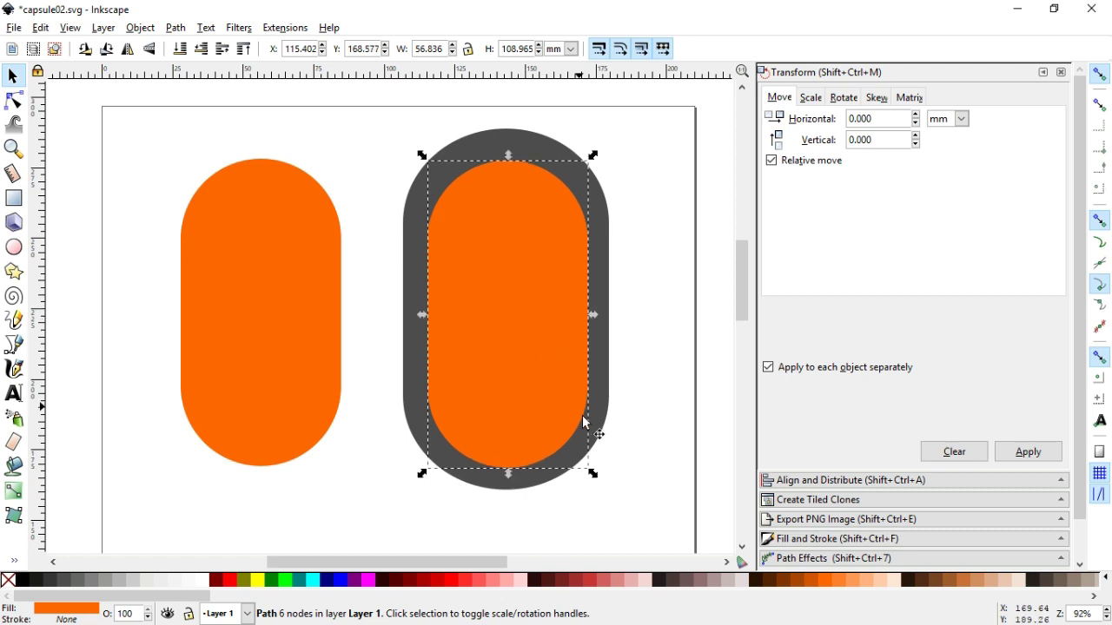
drag(593, 476, 589, 467)
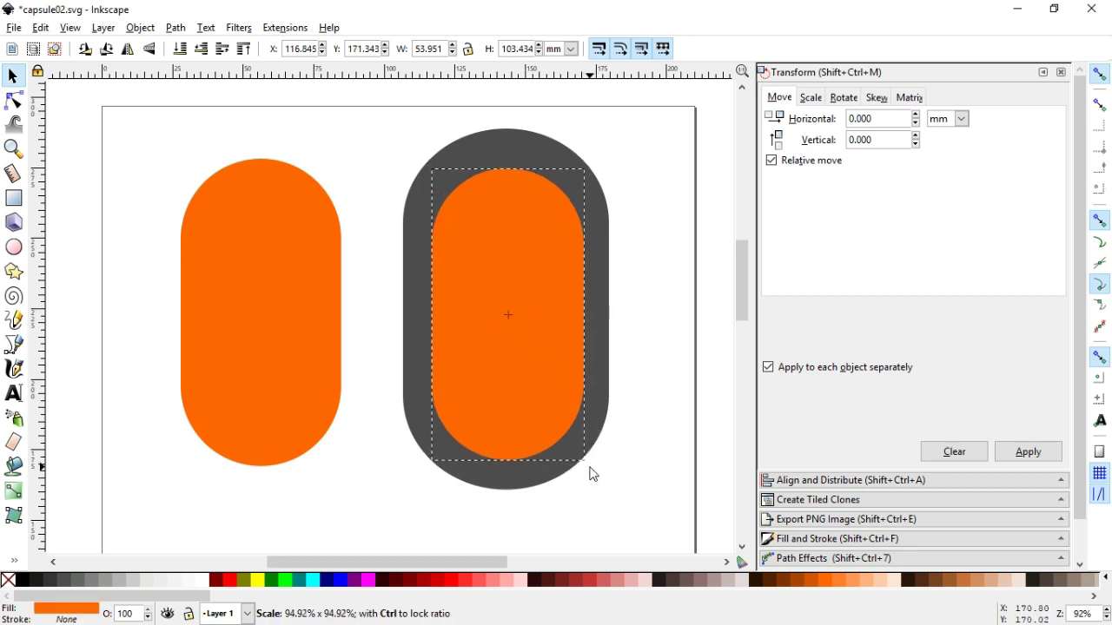
Select the inner copy and gray capsule and apply Path > Difference to hollow it
click(612, 368)
click(516, 372)
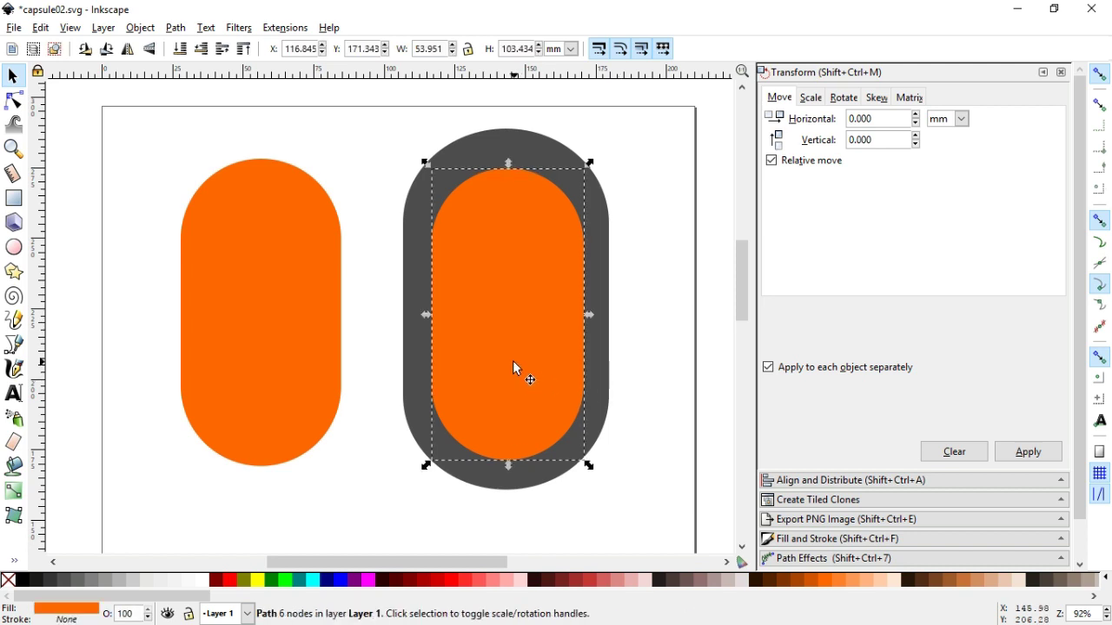
shift+click(606, 384)
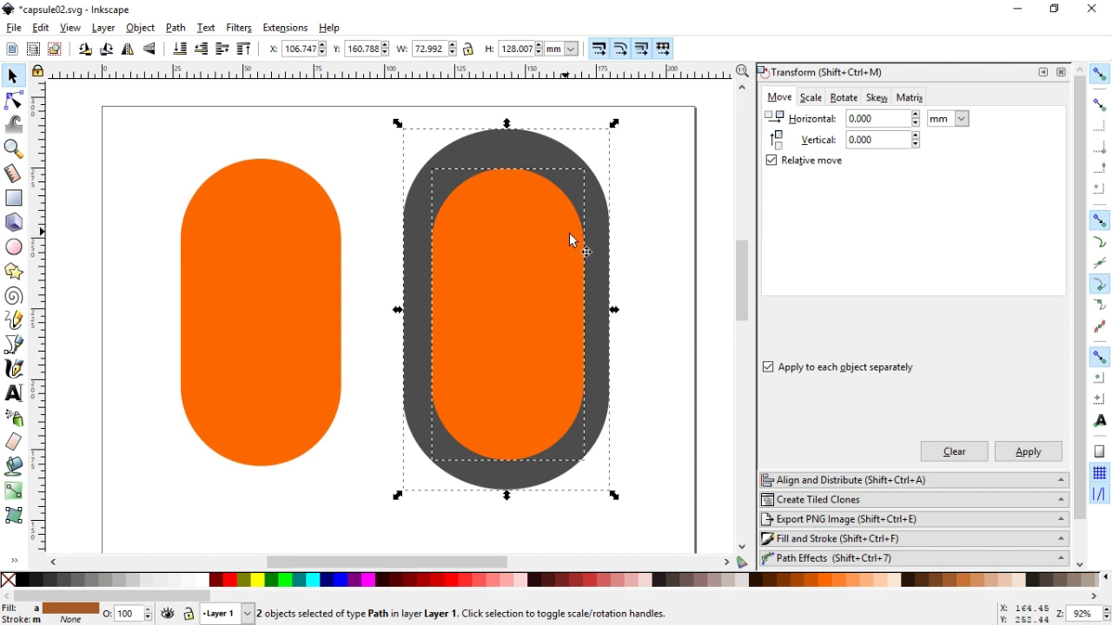
click(648, 247)
click(531, 268)
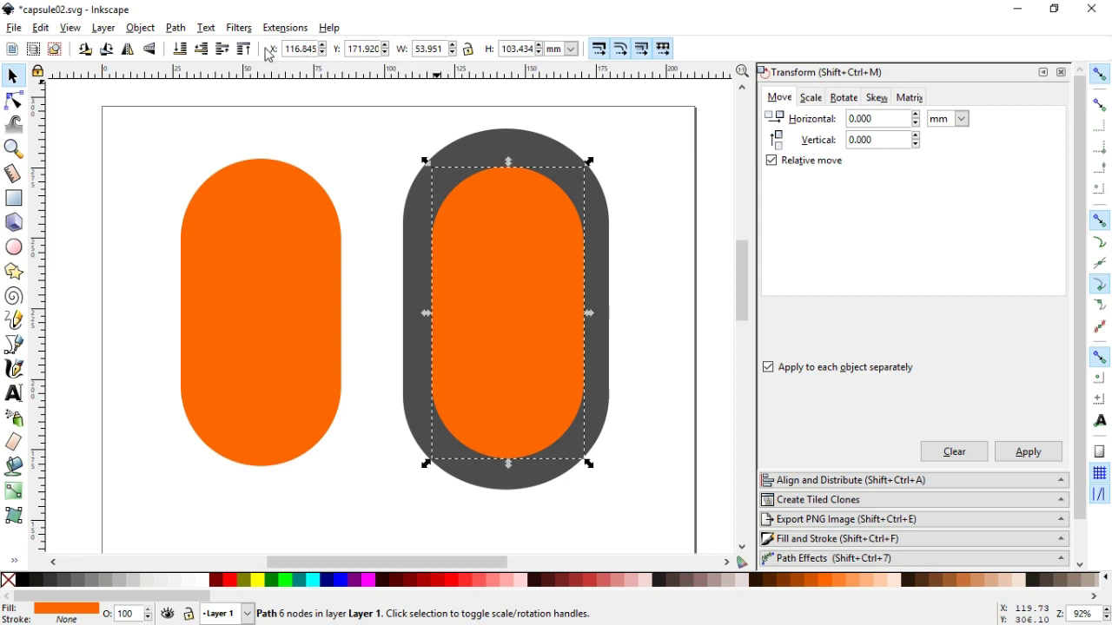
shift+click(486, 142)
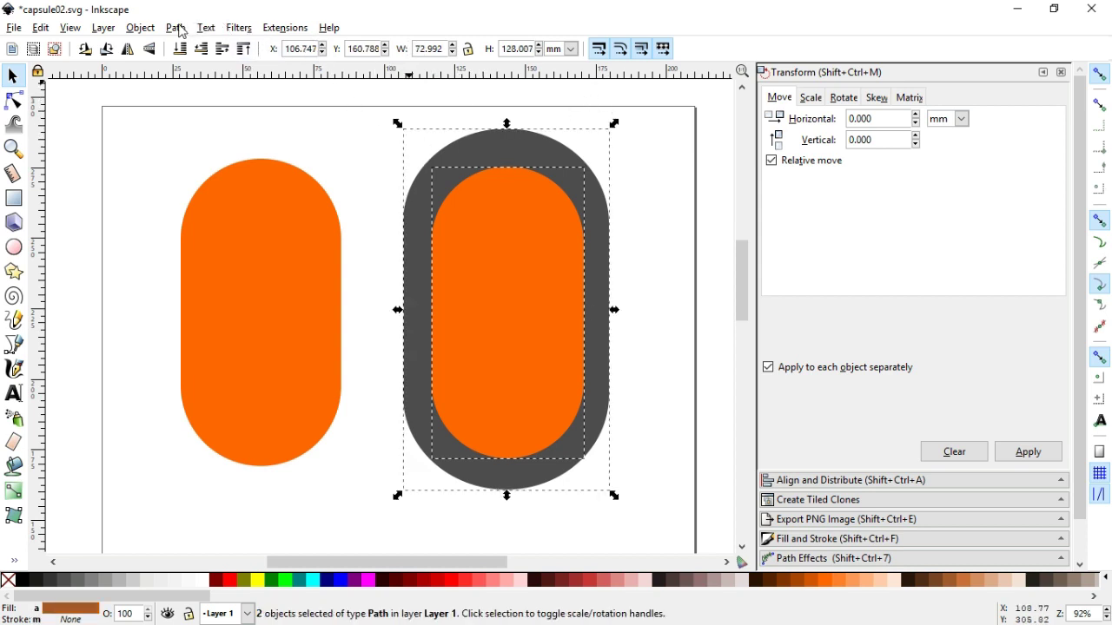
click(181, 28)
click(210, 151)
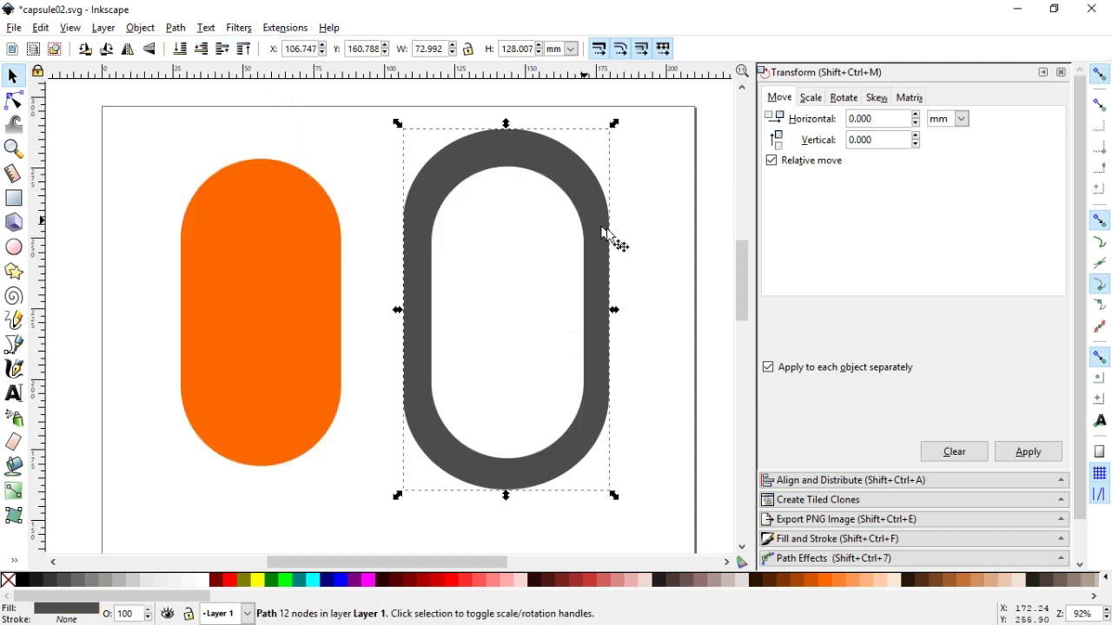
click(642, 254)
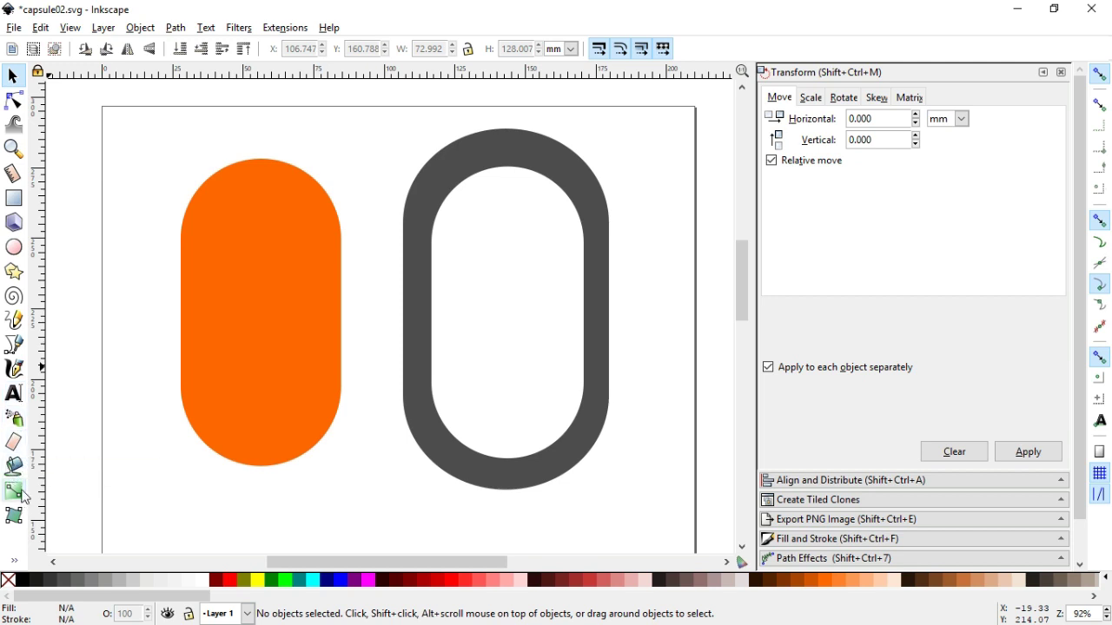
Draw an ellipse in the ring's bottom and stretch it taller upward
click(14, 248)
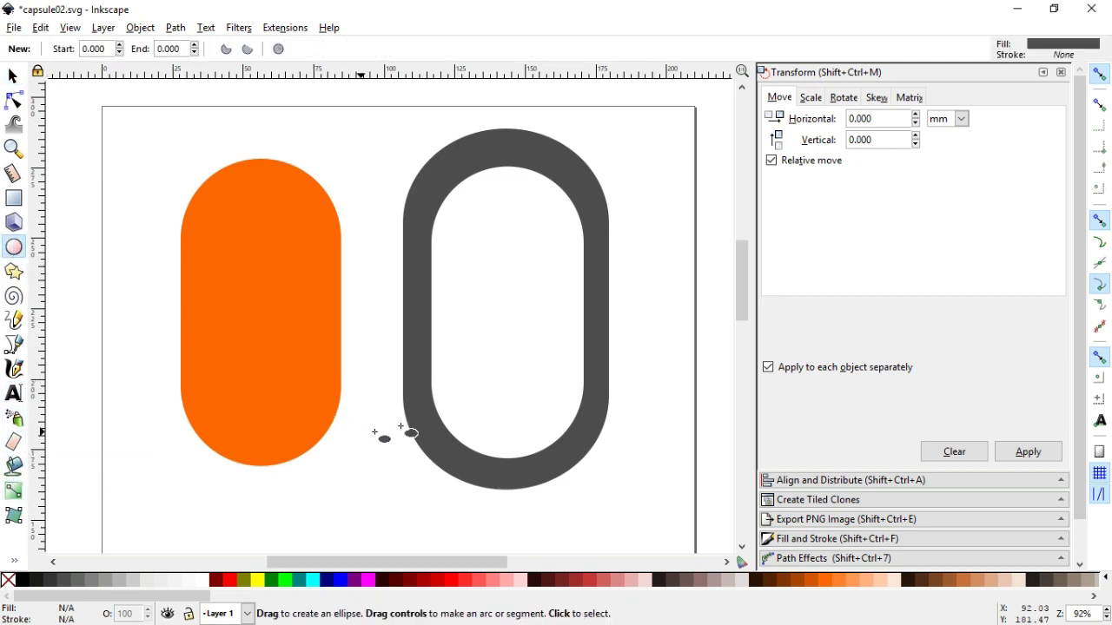
drag(428, 394, 582, 482)
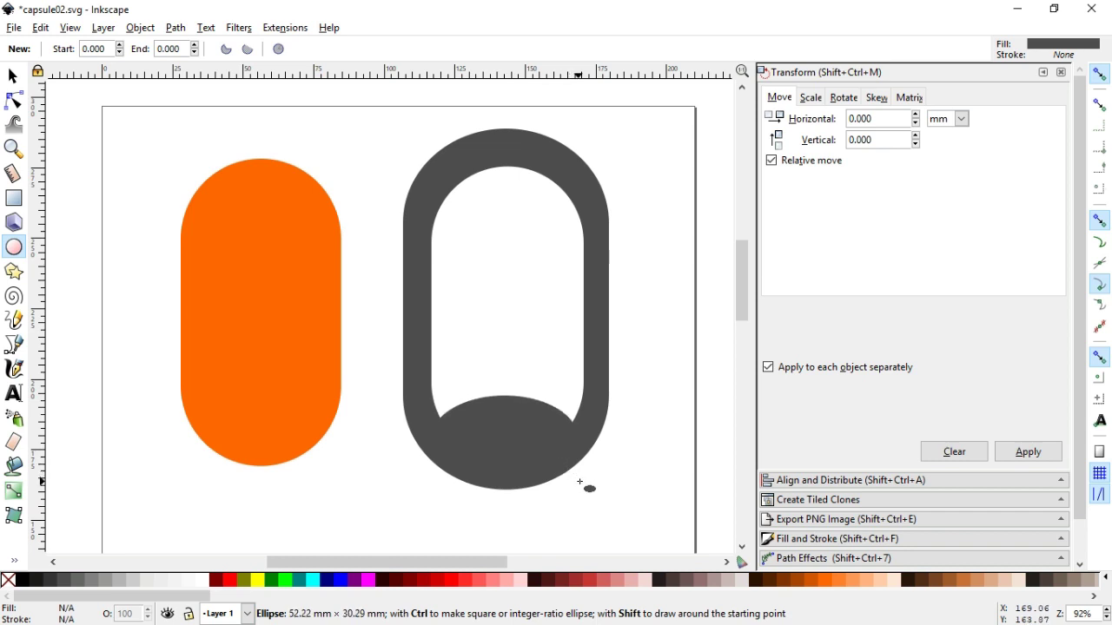
drag(579, 482, 577, 480)
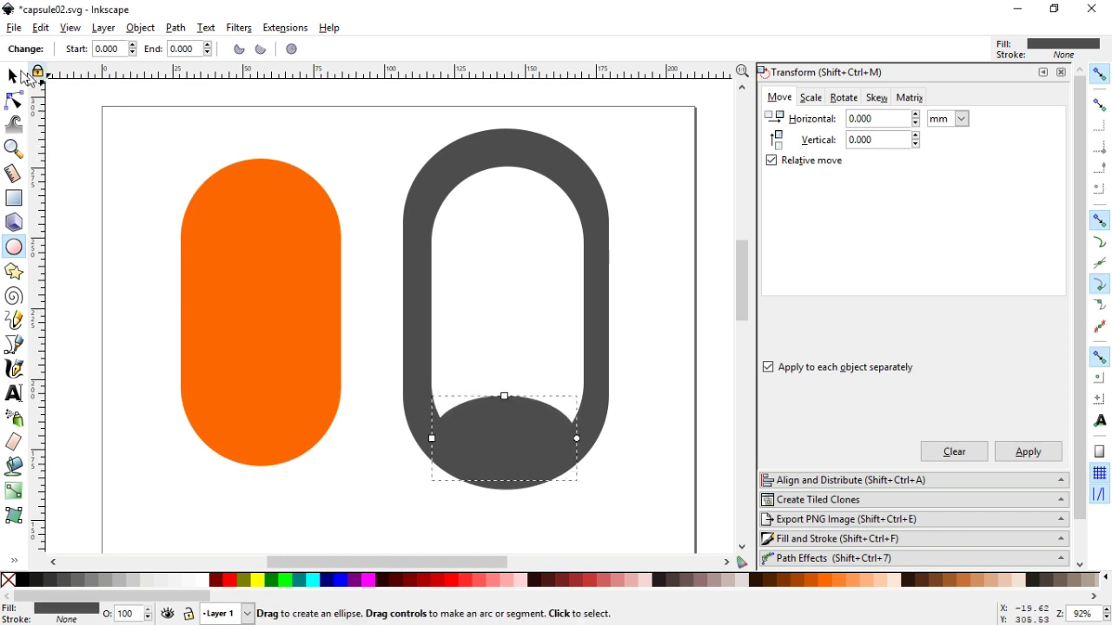
click(12, 76)
click(387, 149)
click(532, 414)
drag(506, 387, 508, 379)
click(647, 325)
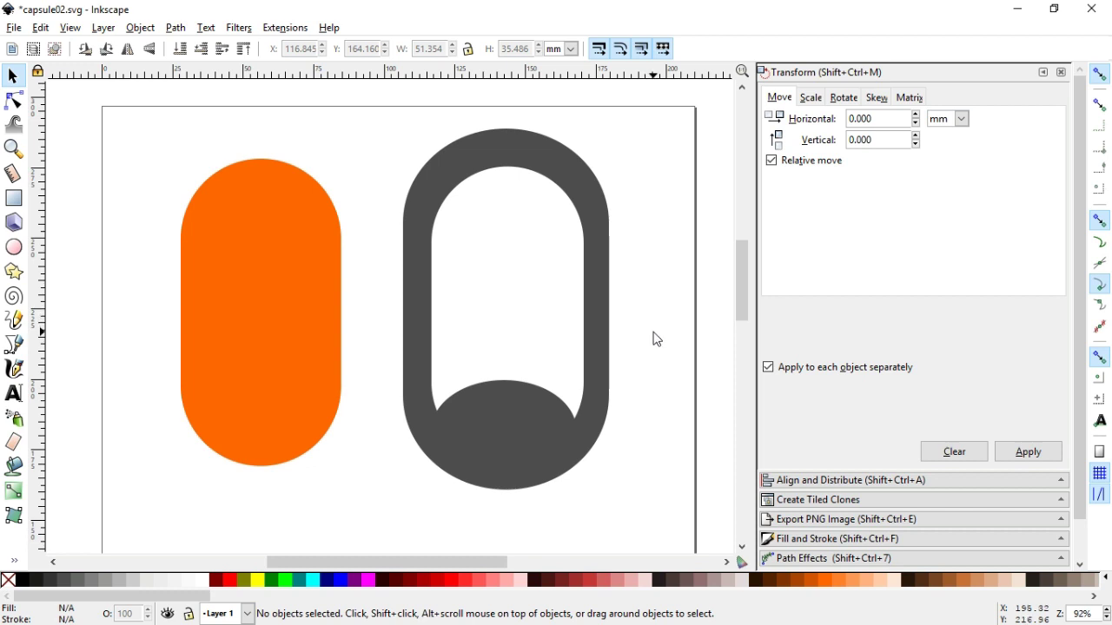
Save the drawing as capsule02.svg and zoom out to the whole page
key(ctrl)
key(ctrl+s)
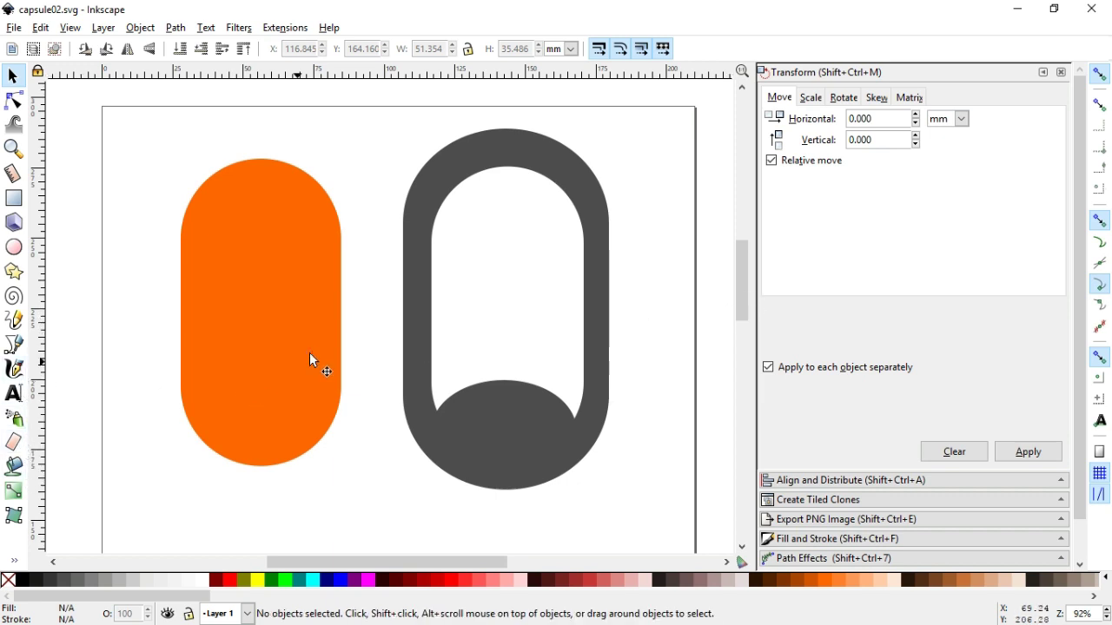
key(minus)
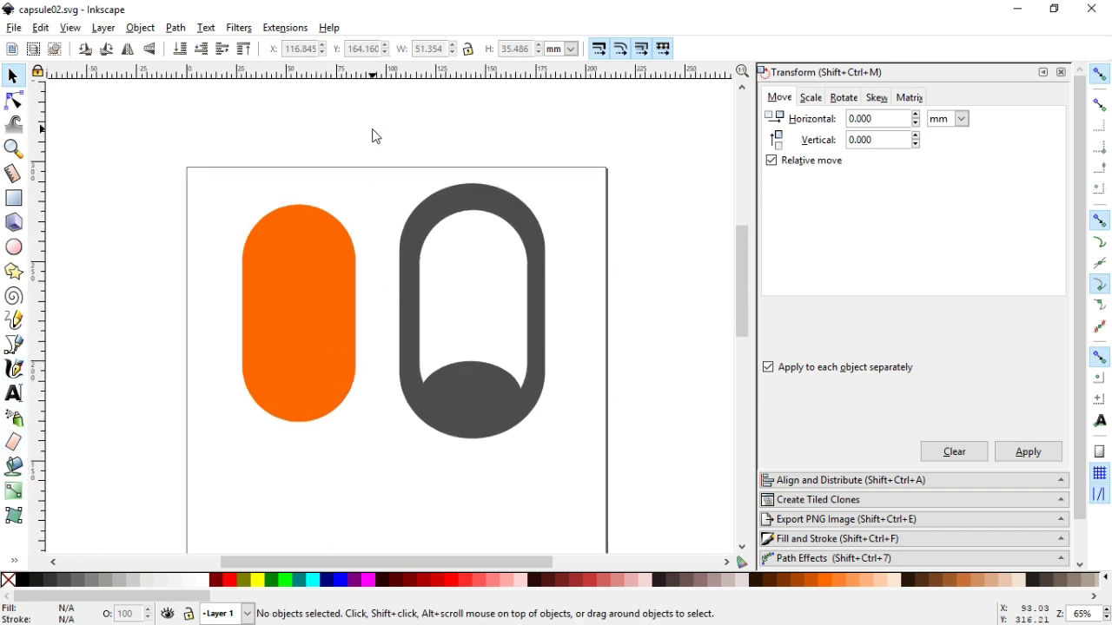
Draw a rectangle covering the whole page and fill it darker grey
click(14, 198)
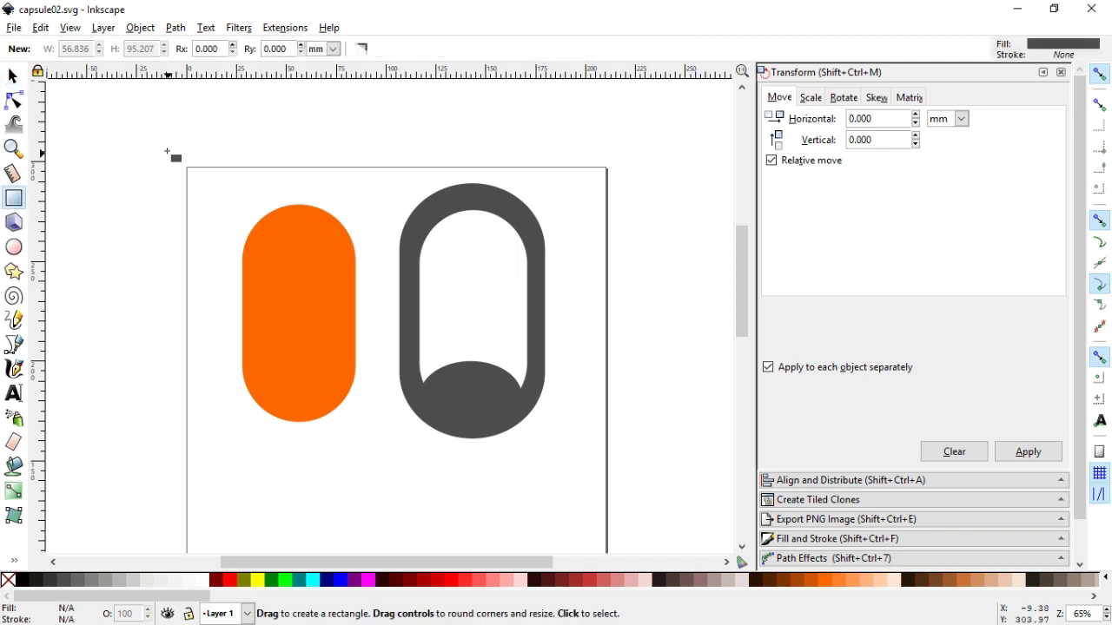
drag(168, 150, 609, 481)
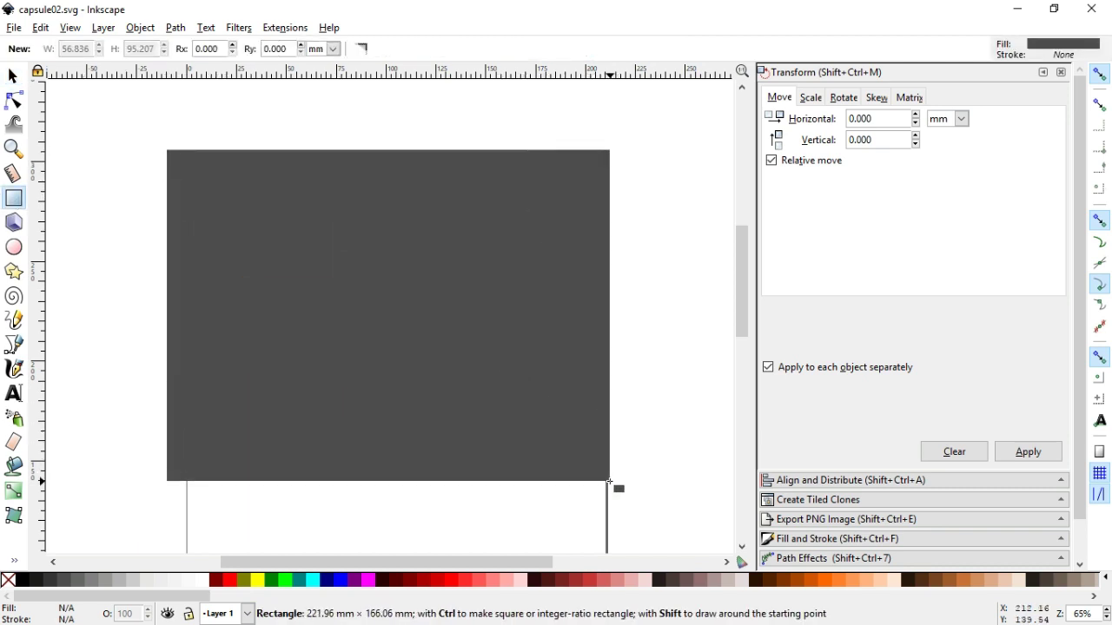
click(12, 77)
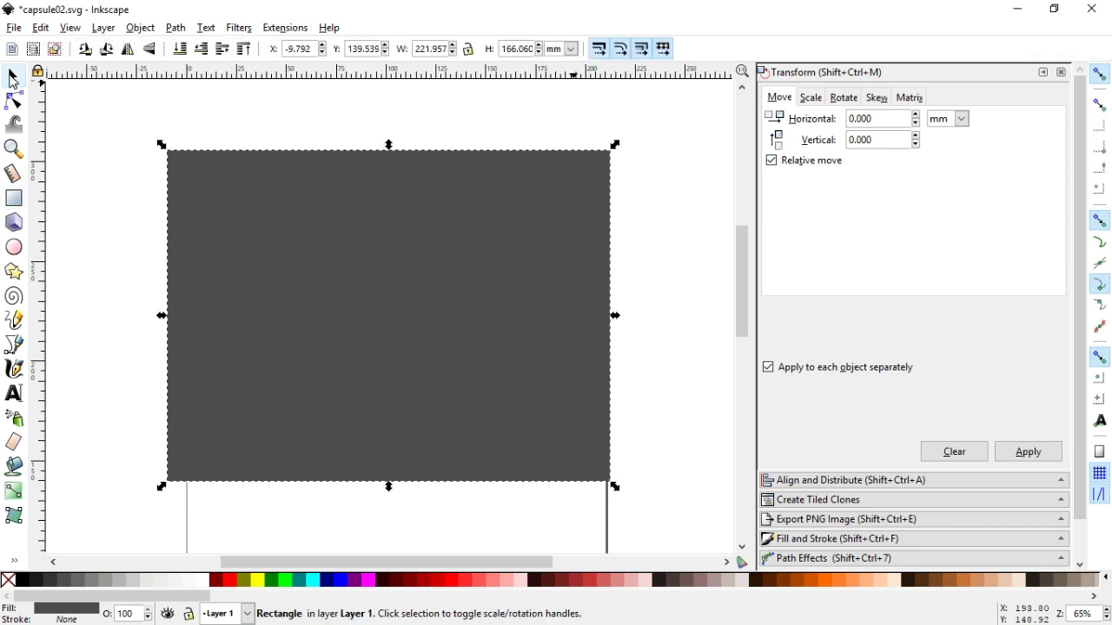
click(52, 581)
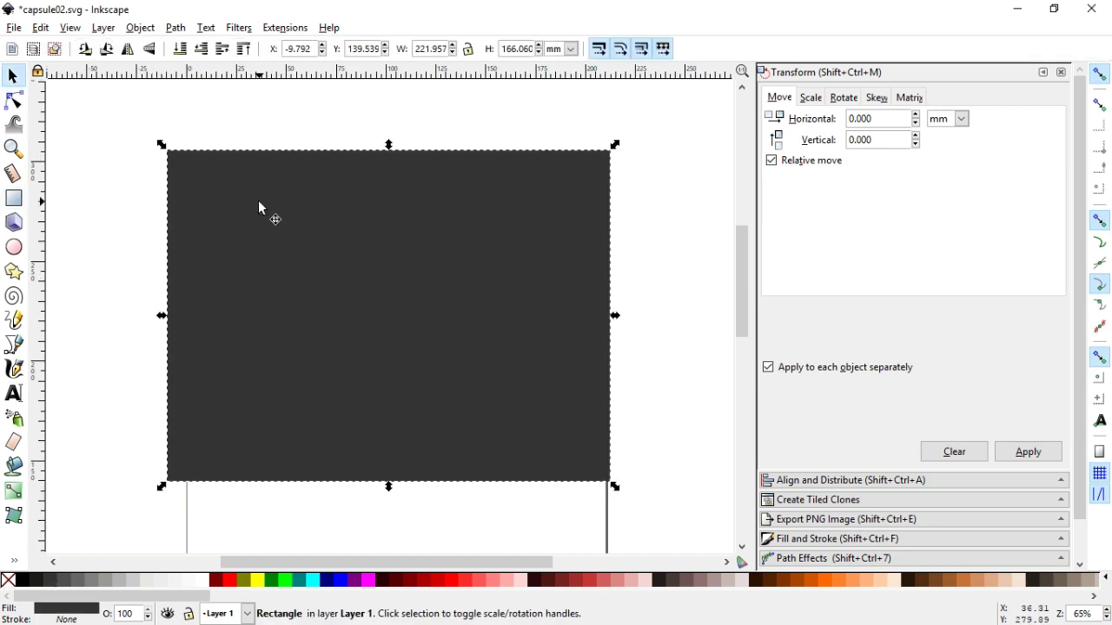
key(ctrl)
Add a new layer named 'back' positioned below the current layer
click(148, 30)
mouse_move(103, 28)
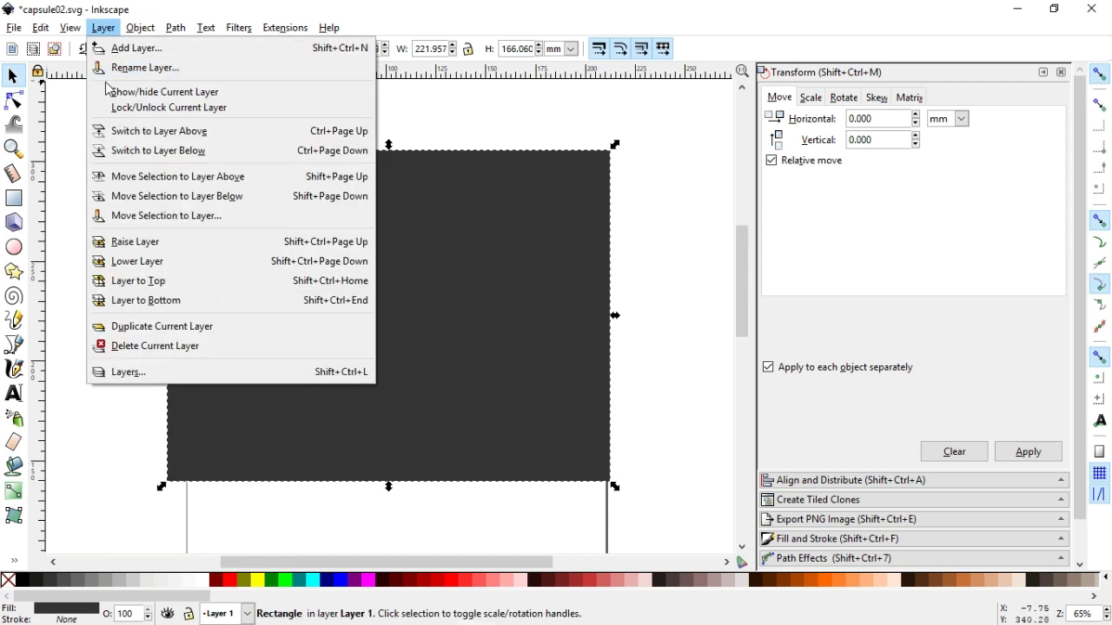
click(136, 47)
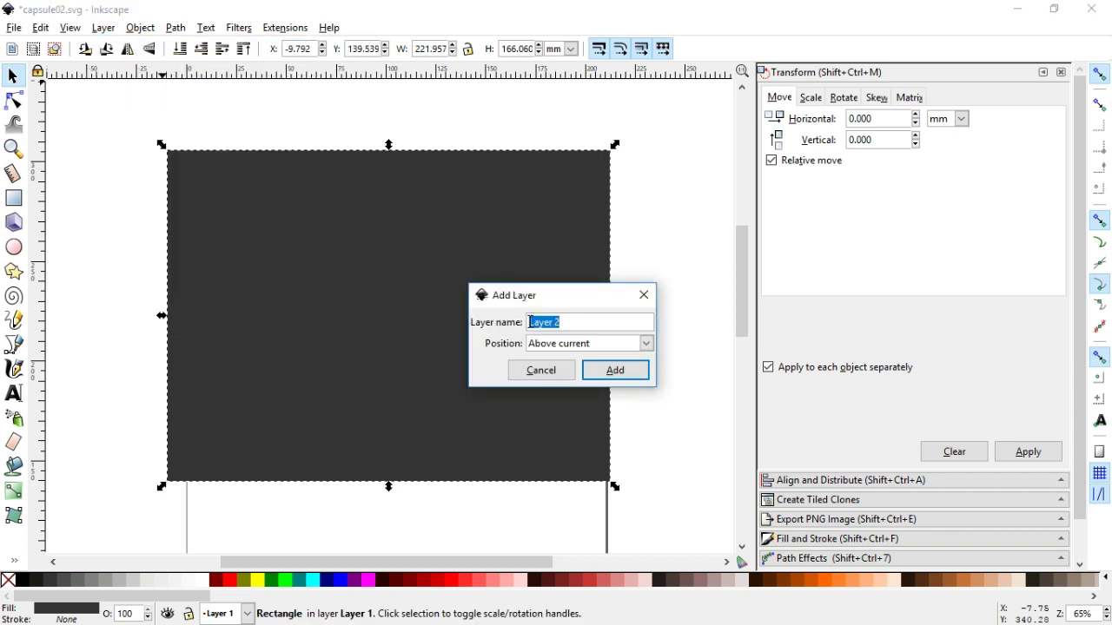
text(b)
click(550, 346)
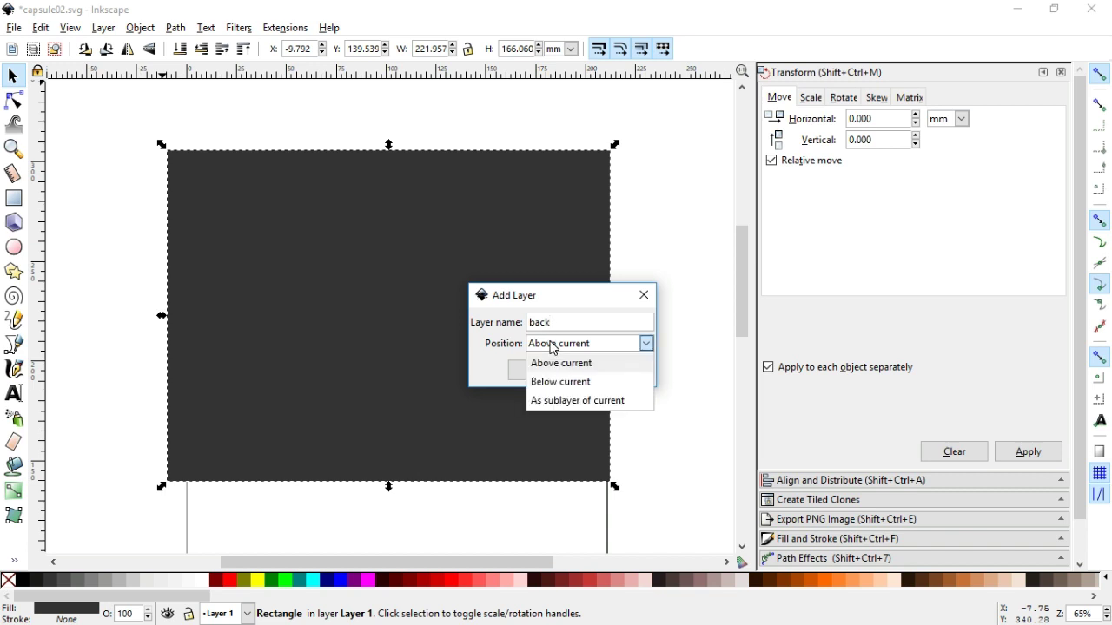
click(556, 383)
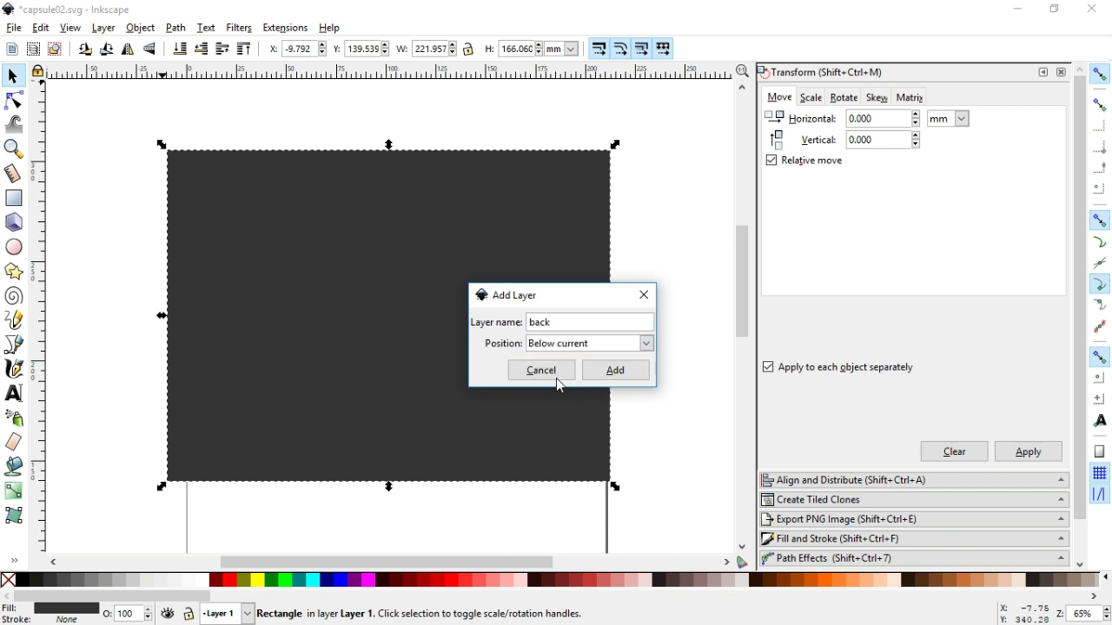
click(614, 372)
click(508, 374)
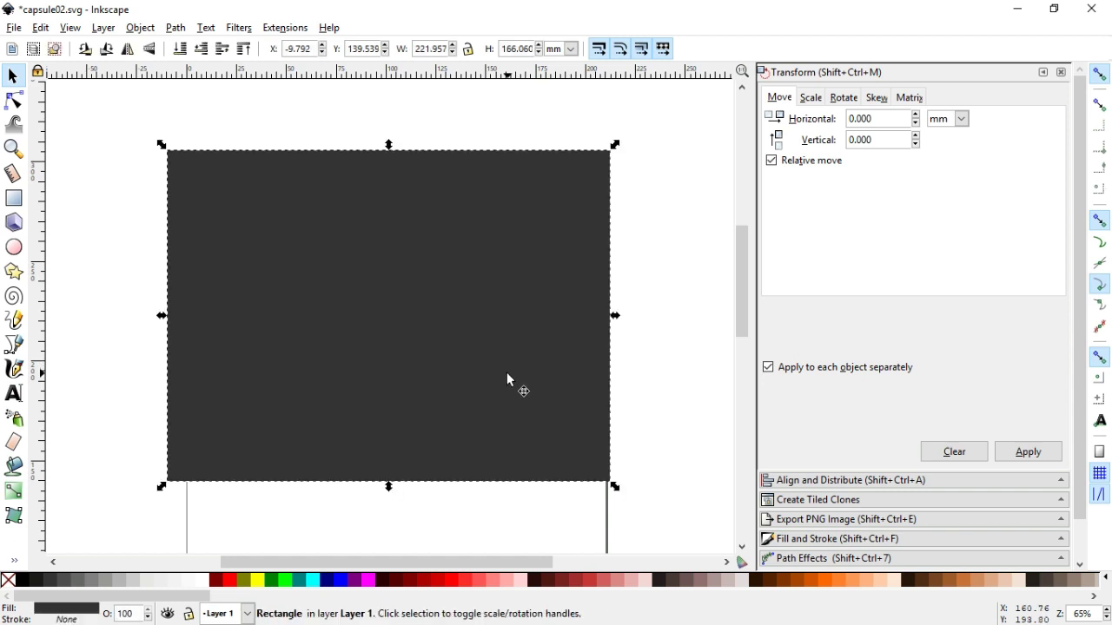
Cut the dark rectangle and paste it into the back layer, nudged over the page
right_click(343, 420)
click(375, 125)
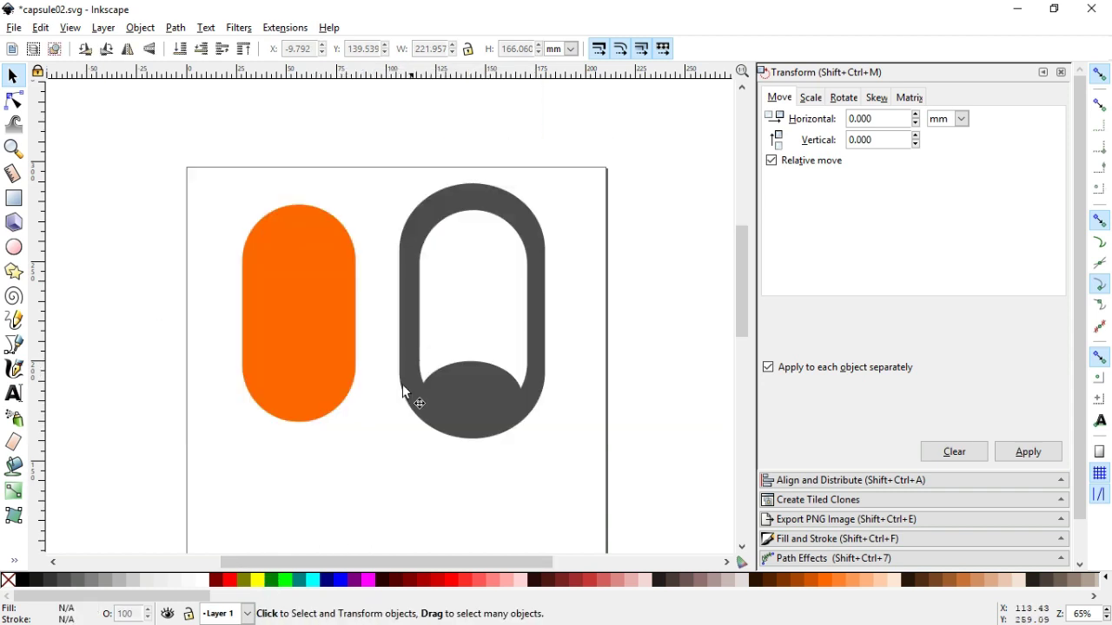
click(236, 618)
click(224, 599)
right_click(349, 495)
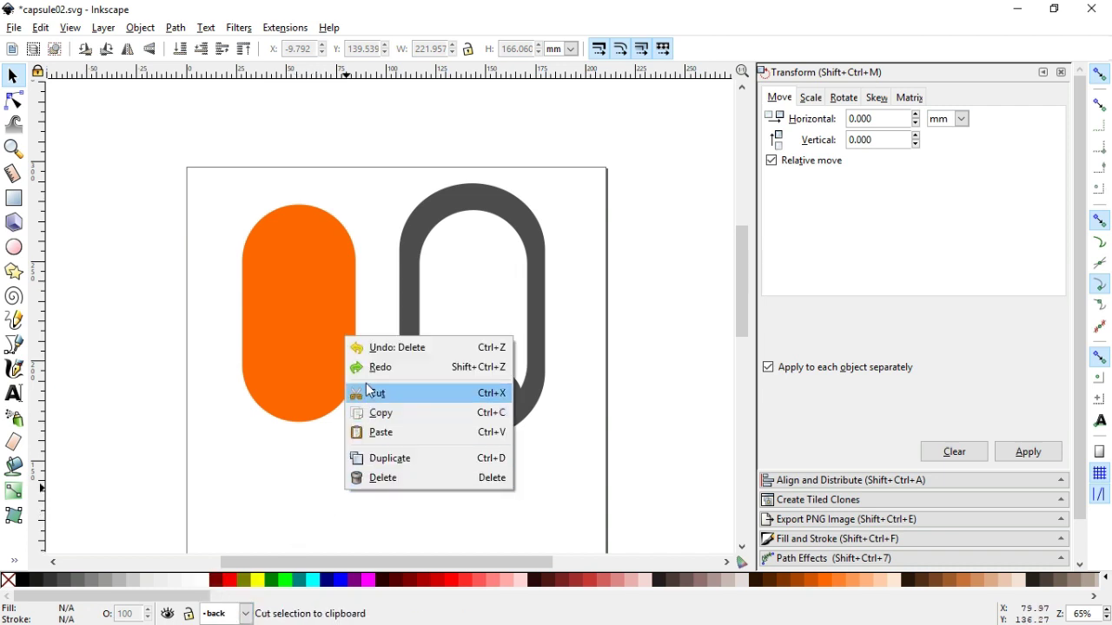
click(385, 431)
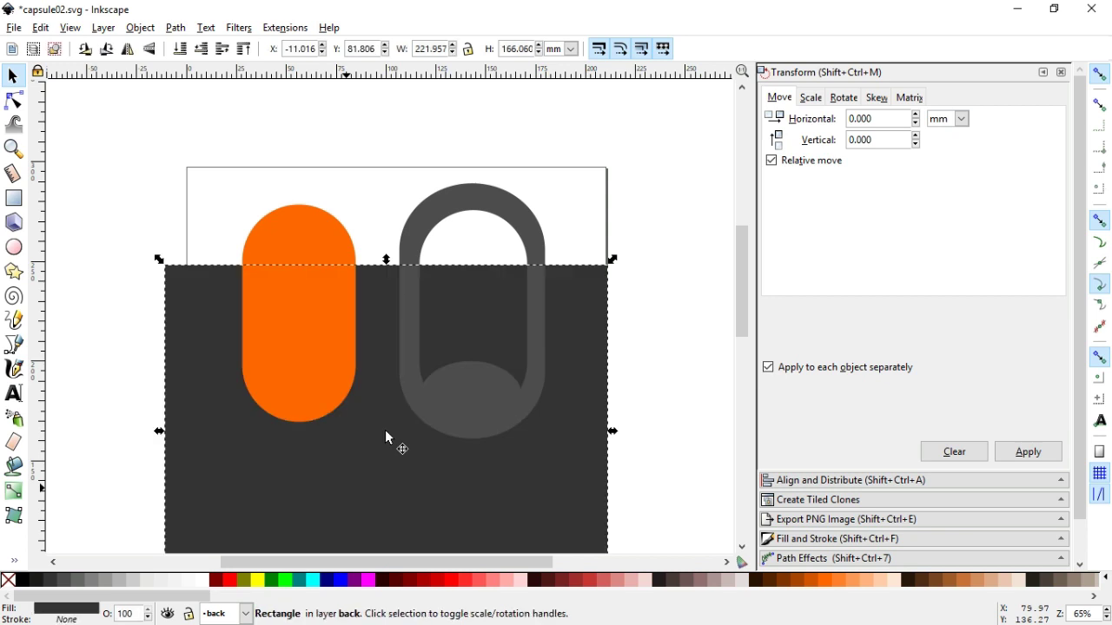
key(shift+Up)
key(shift+Up)
key(shift+Up)
key(Up)
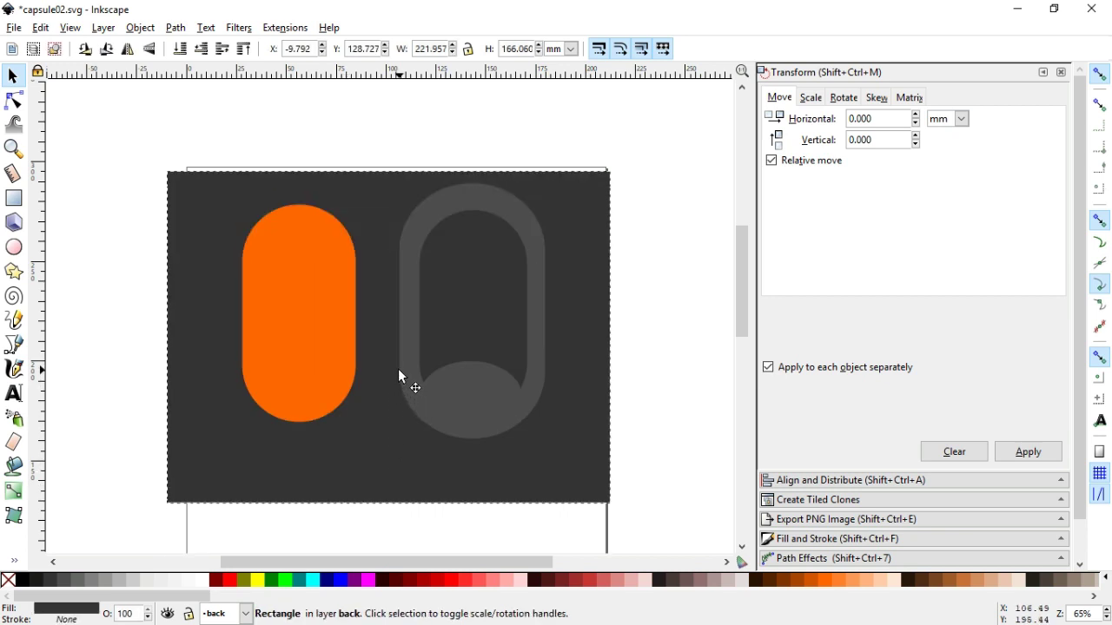
key(Up)
key(Up)
key(Up)
key(Up)
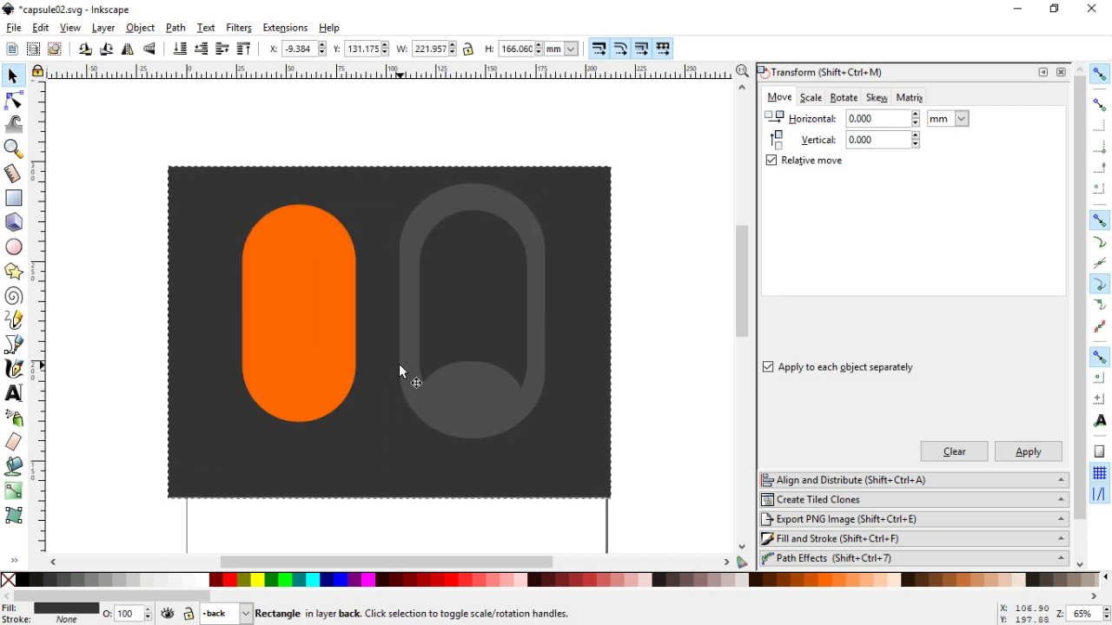
Lock the back layer and zoom in on the two capsules
click(195, 613)
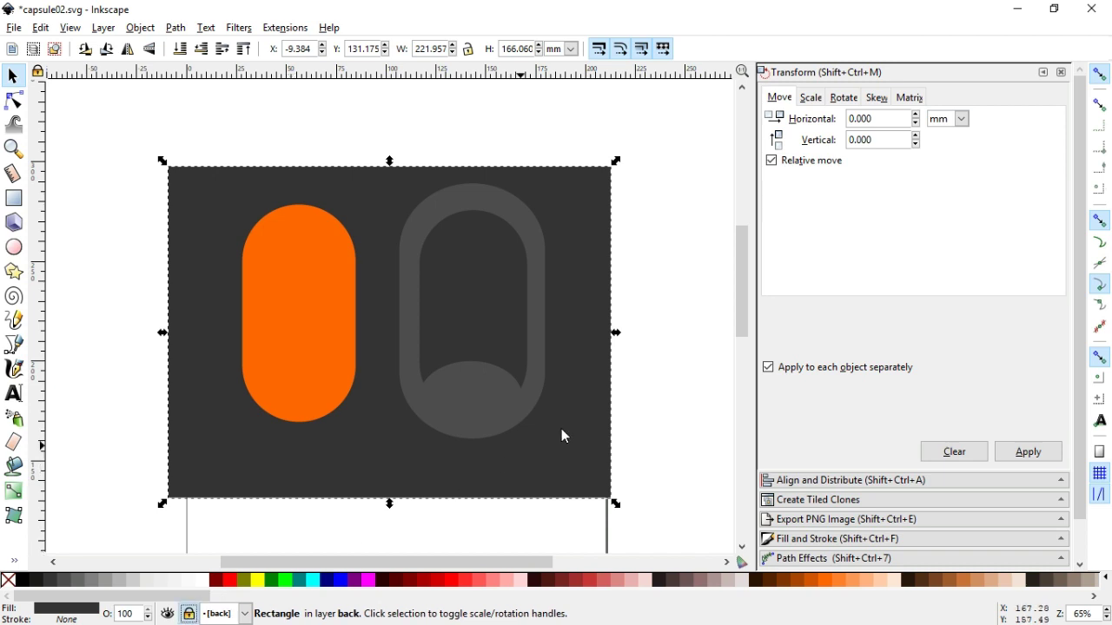
click(640, 444)
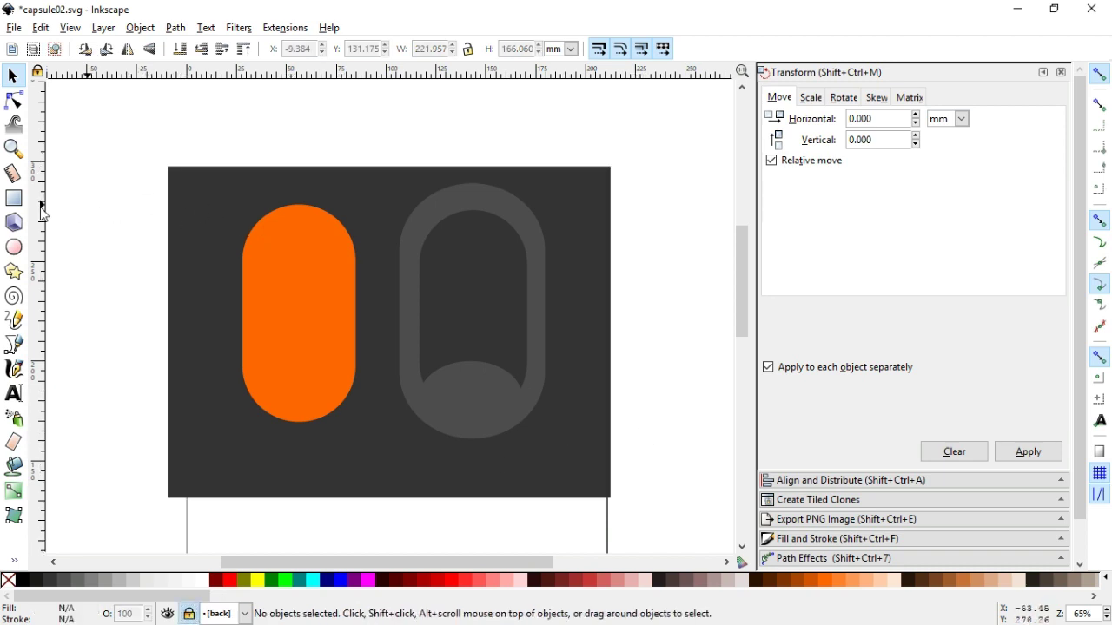
click(13, 147)
drag(205, 153, 608, 491)
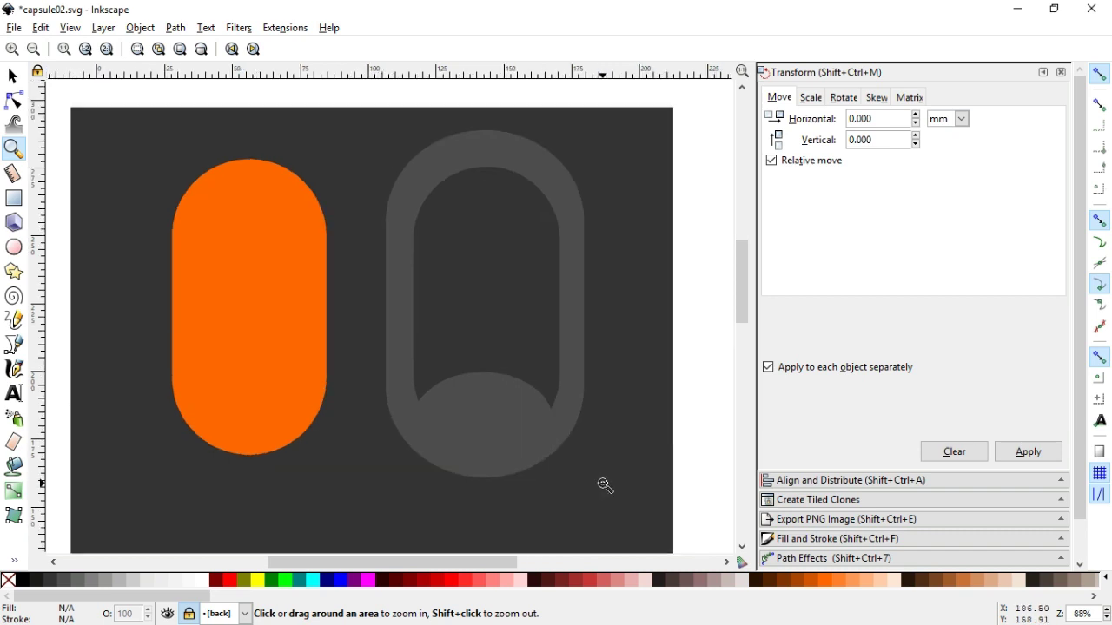
click(13, 77)
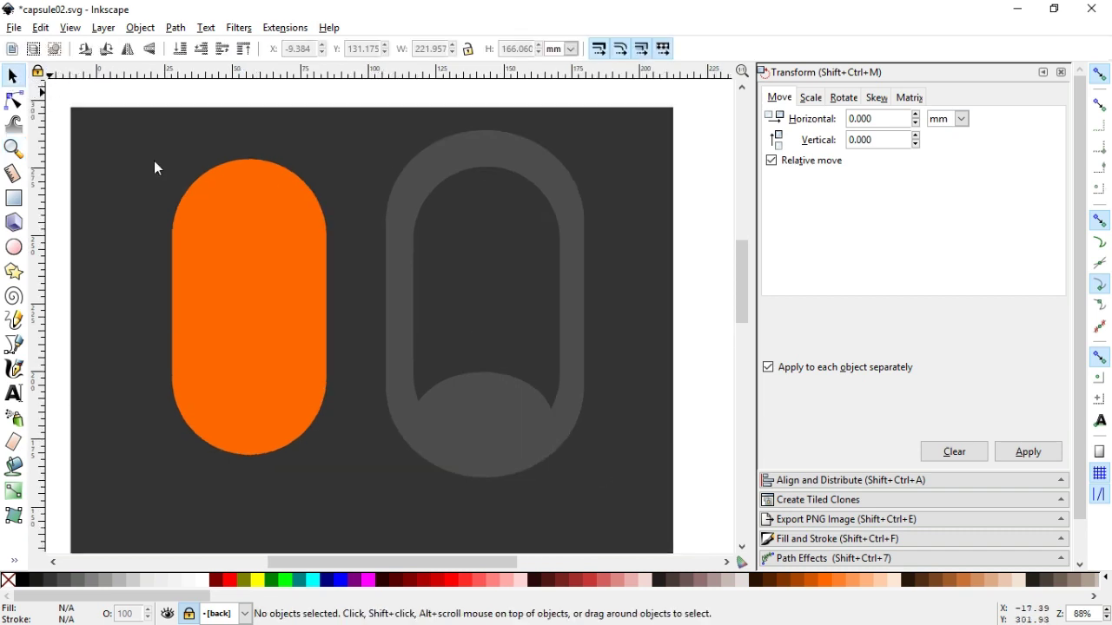
Try white fills on the capsule outline and inner ellipse, then undo them
click(430, 174)
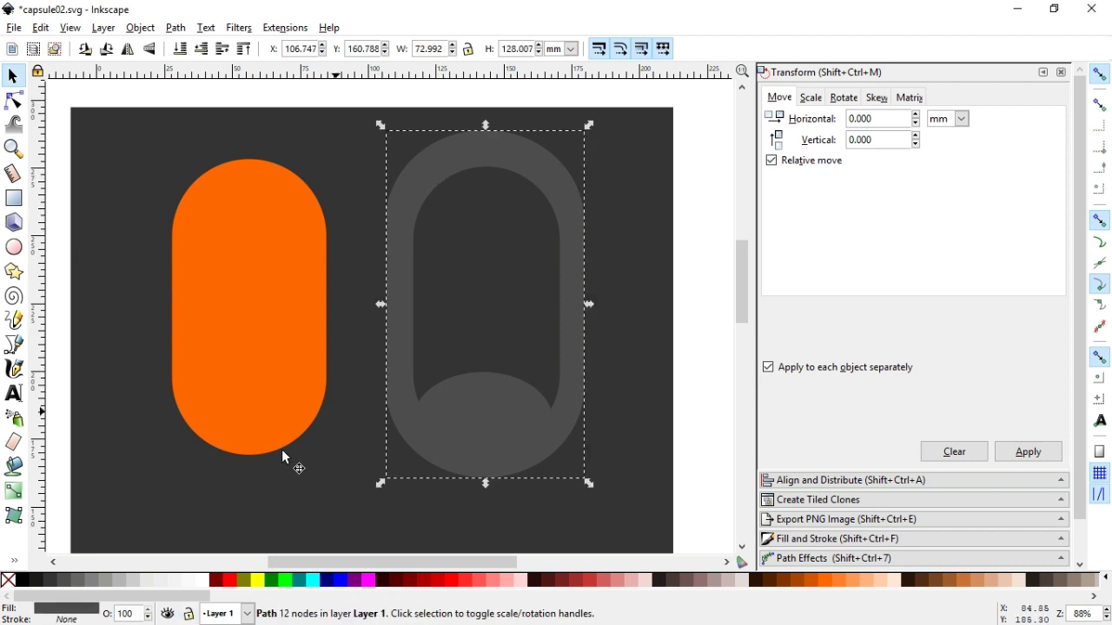
click(202, 582)
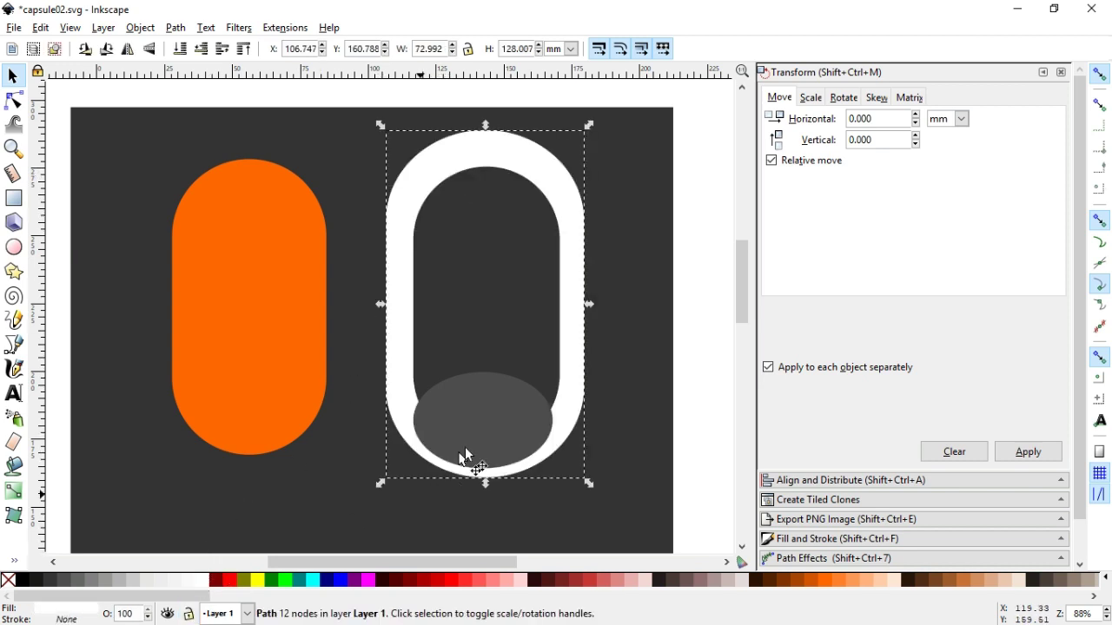
click(495, 424)
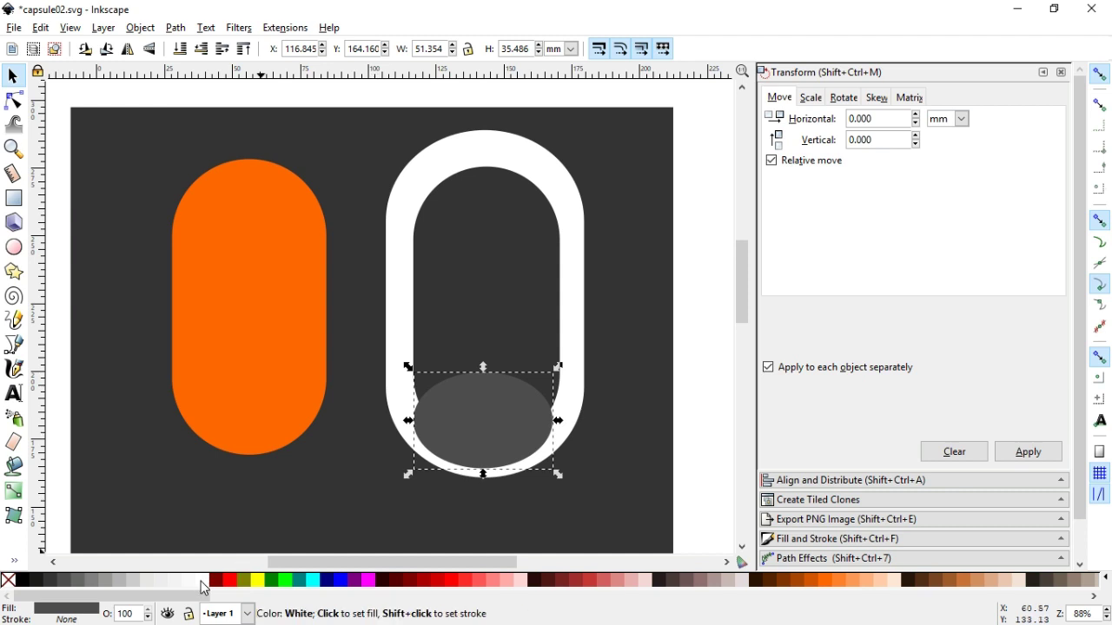
click(202, 582)
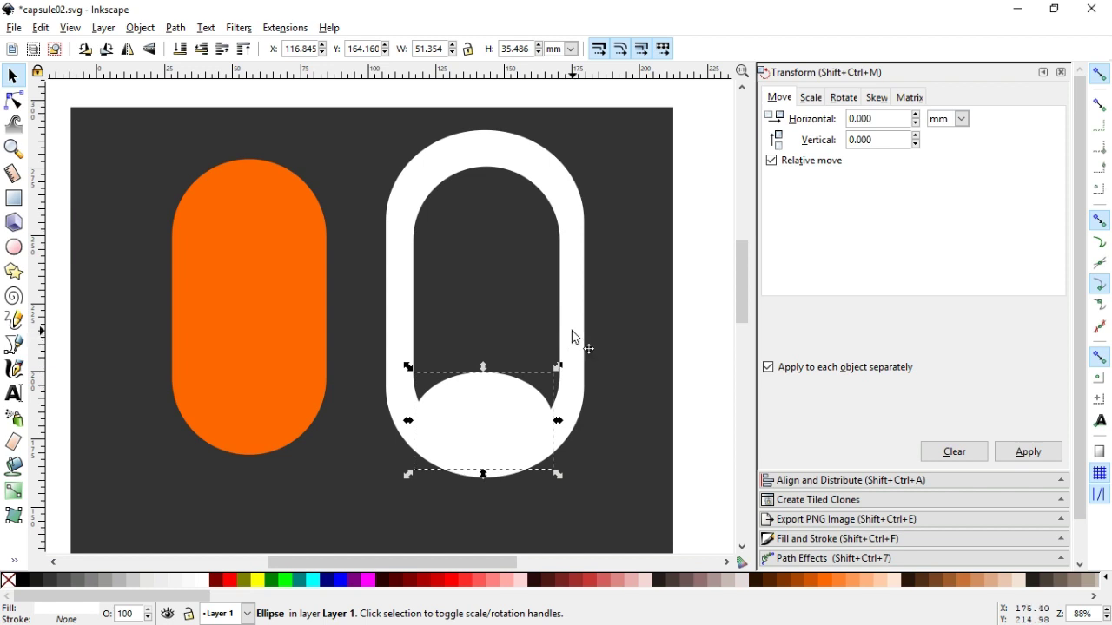
click(573, 337)
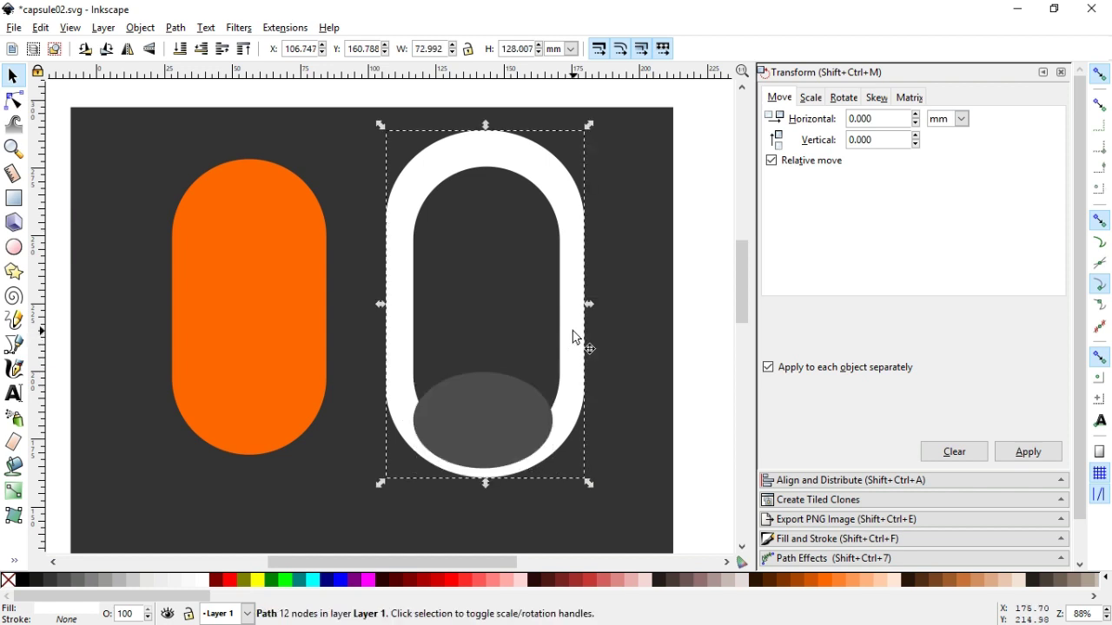
key(ctrl+z)
key(ctrl+z)
Fill the capsule ring purple and open Fill and Stroke with the grey ellipse selected
mouse_move(195, 597)
mouse_down()
mouse_move(534, 580)
mouse_move(967, 601)
mouse_up()
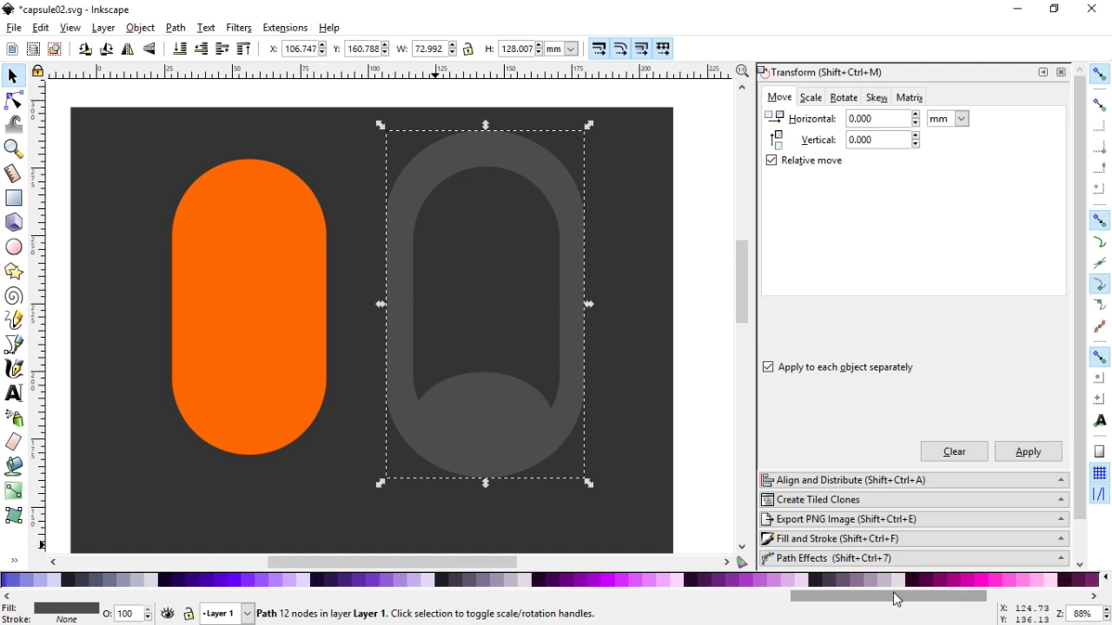
click(592, 582)
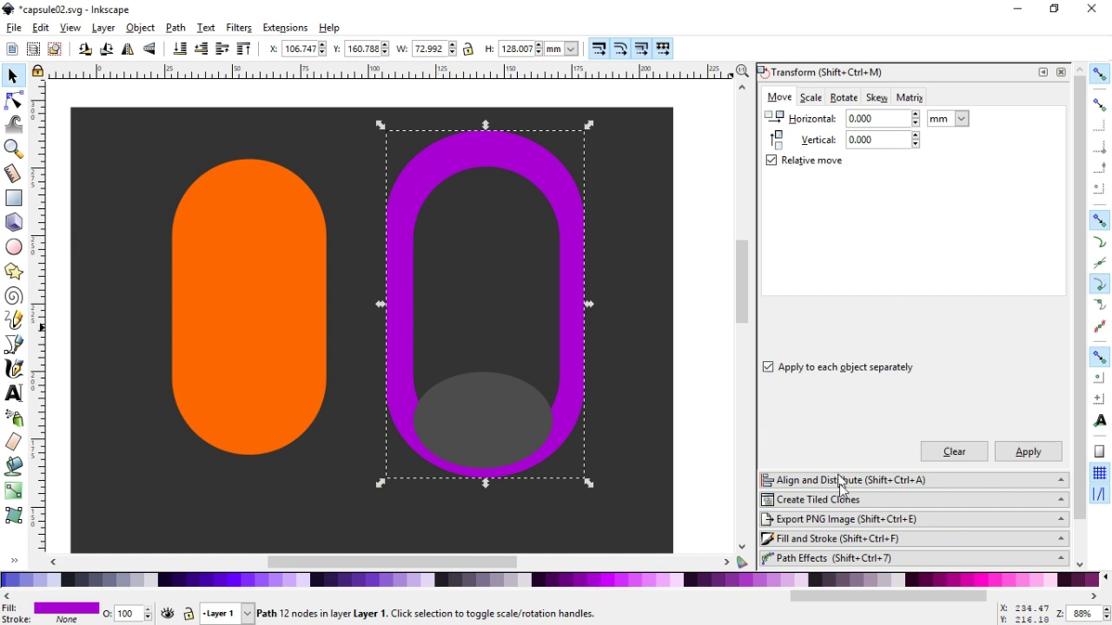
click(834, 539)
click(512, 439)
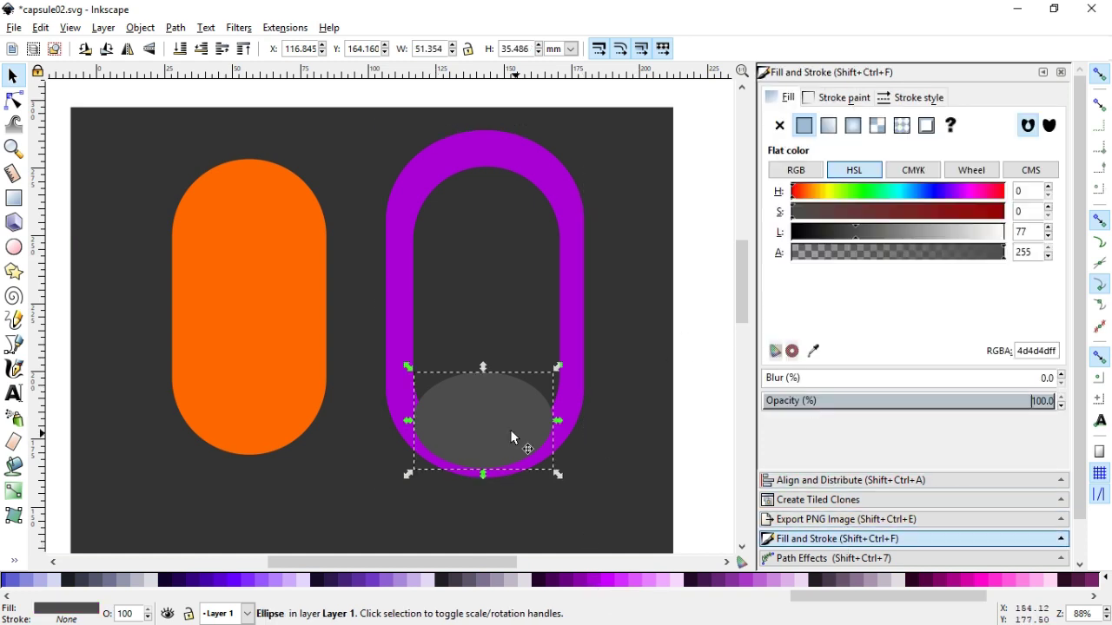
Fill the inner ellipse with a vertical #CC00FF linear gradient fading transparent at the top
click(610, 582)
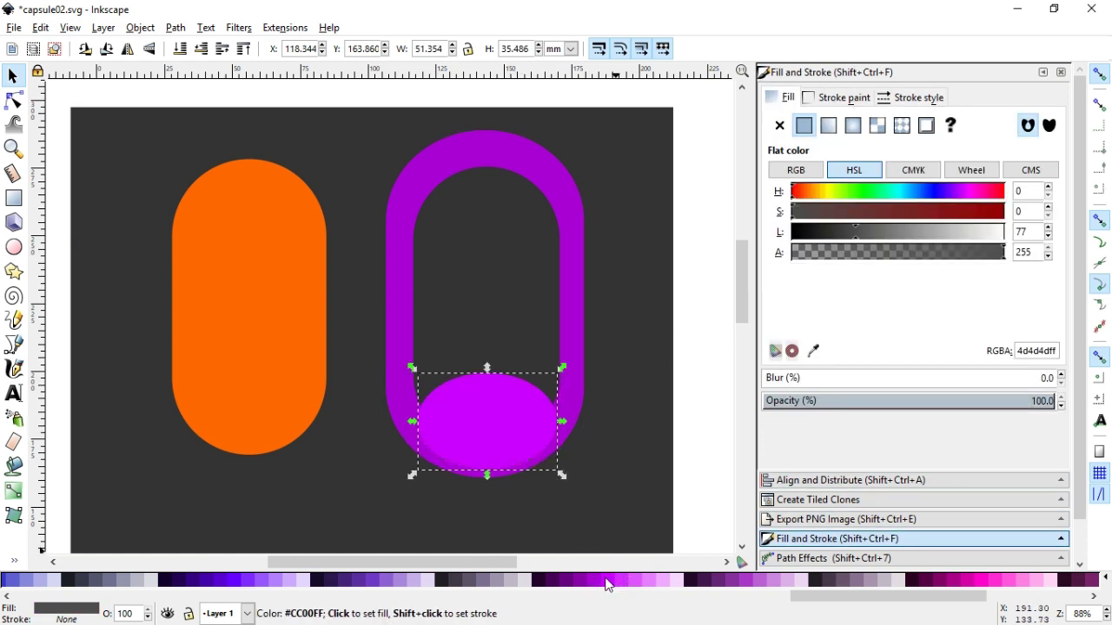
click(827, 126)
click(798, 355)
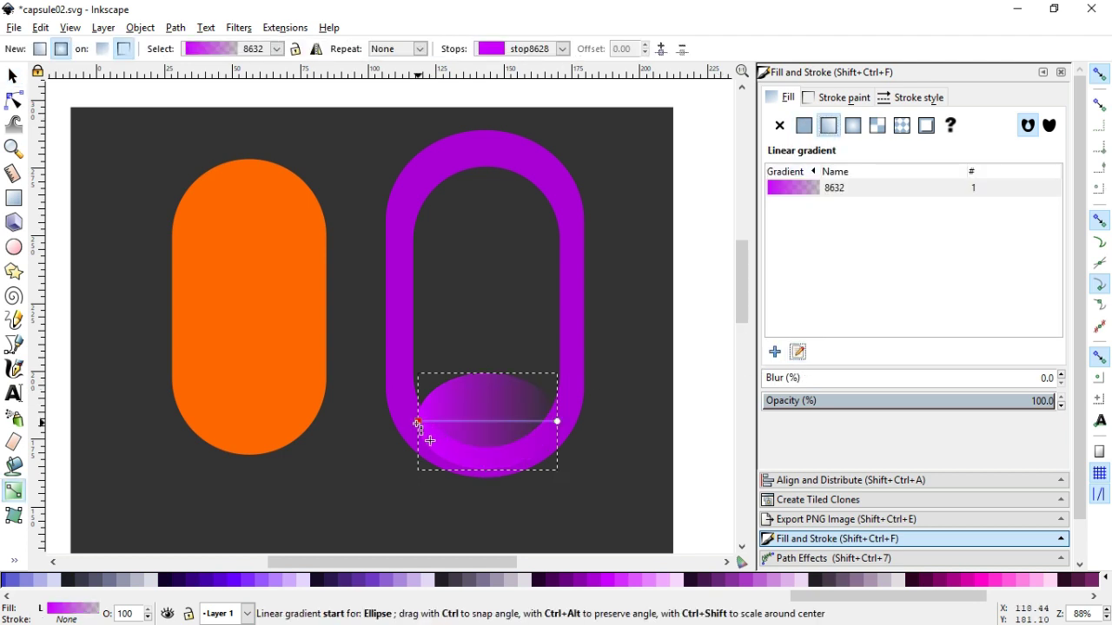
drag(418, 421, 489, 460)
click(556, 423)
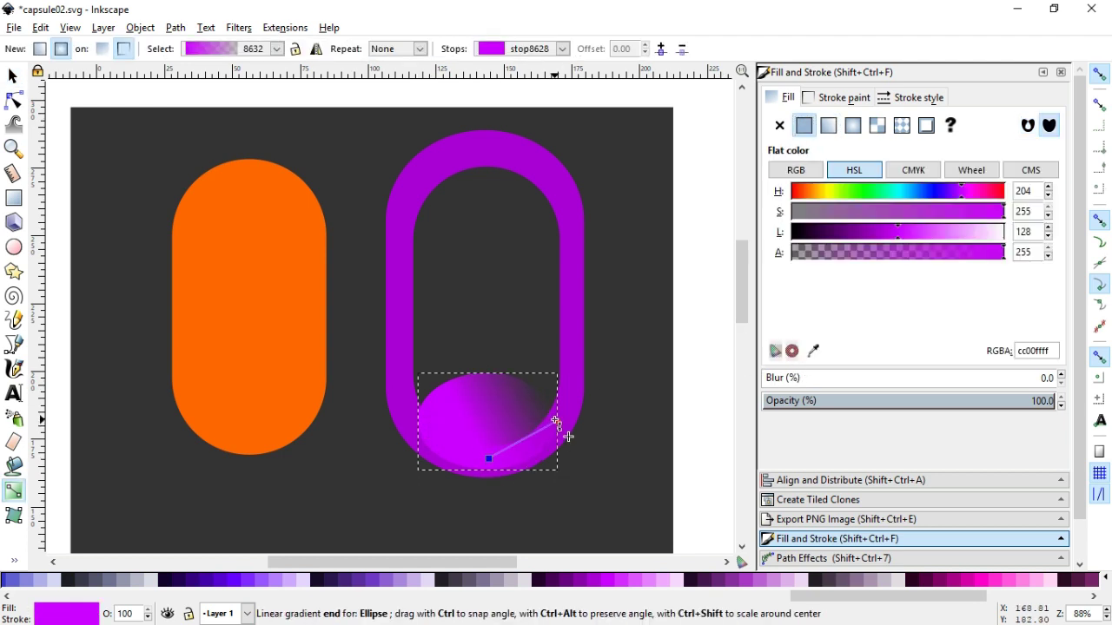
drag(498, 394, 487, 388)
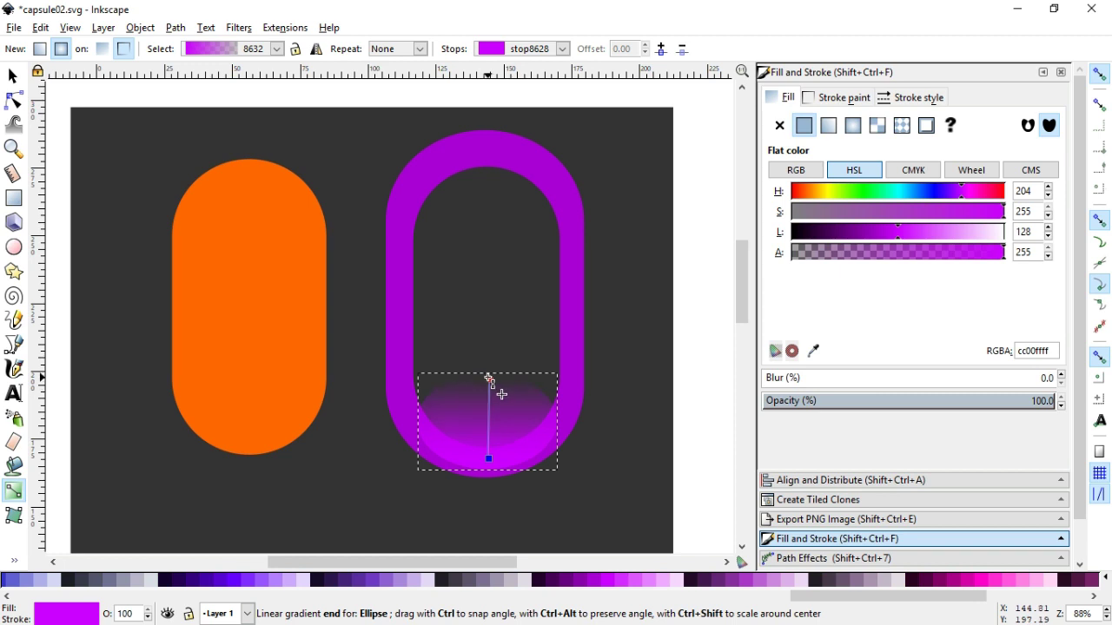
click(489, 382)
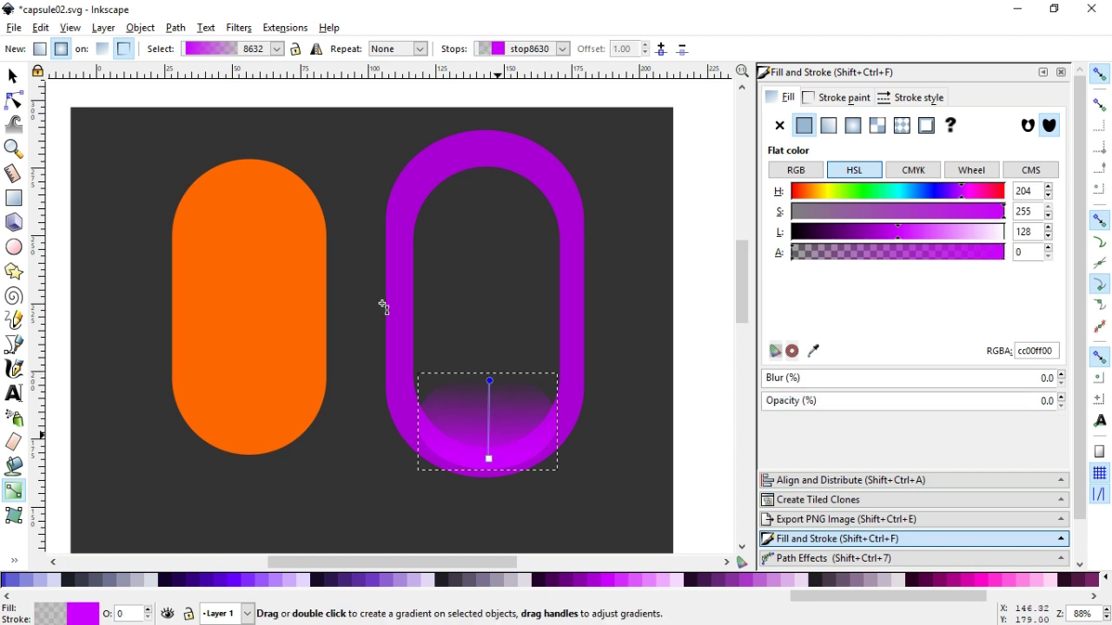
Stretch the gradient ellipse taller upward and begin blurring it into a soft glow
click(14, 76)
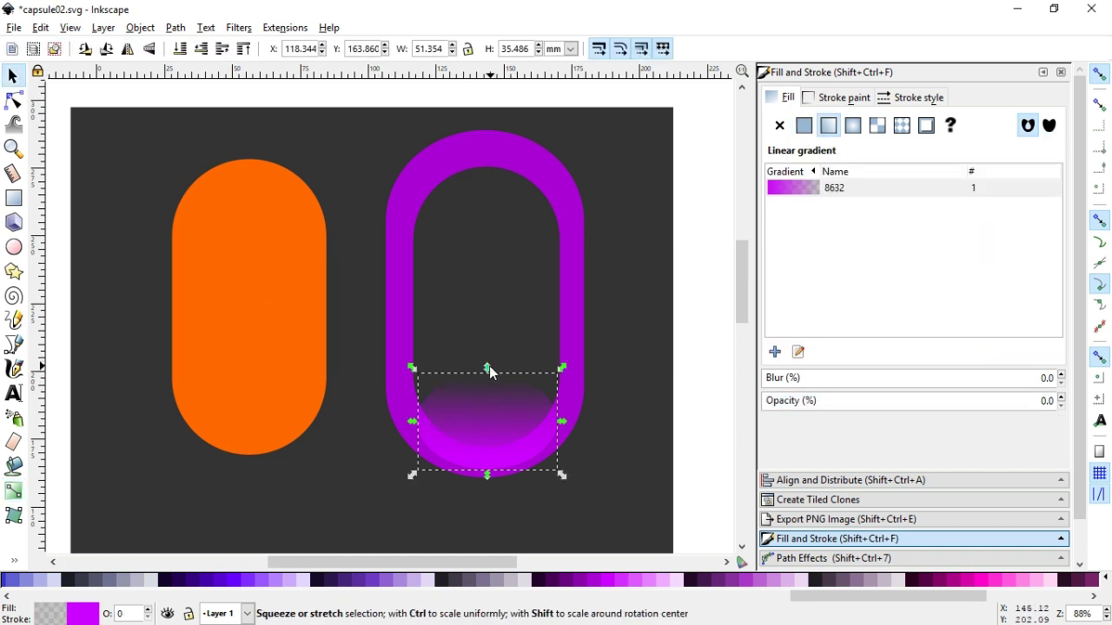
drag(487, 374, 486, 352)
click(798, 352)
click(490, 362)
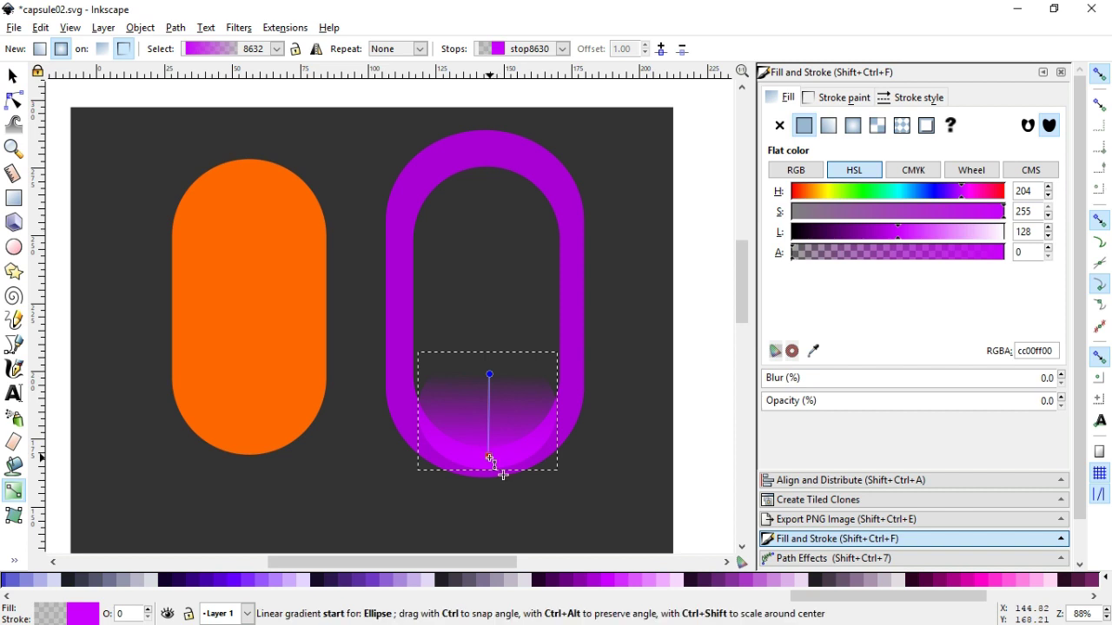
key(s)
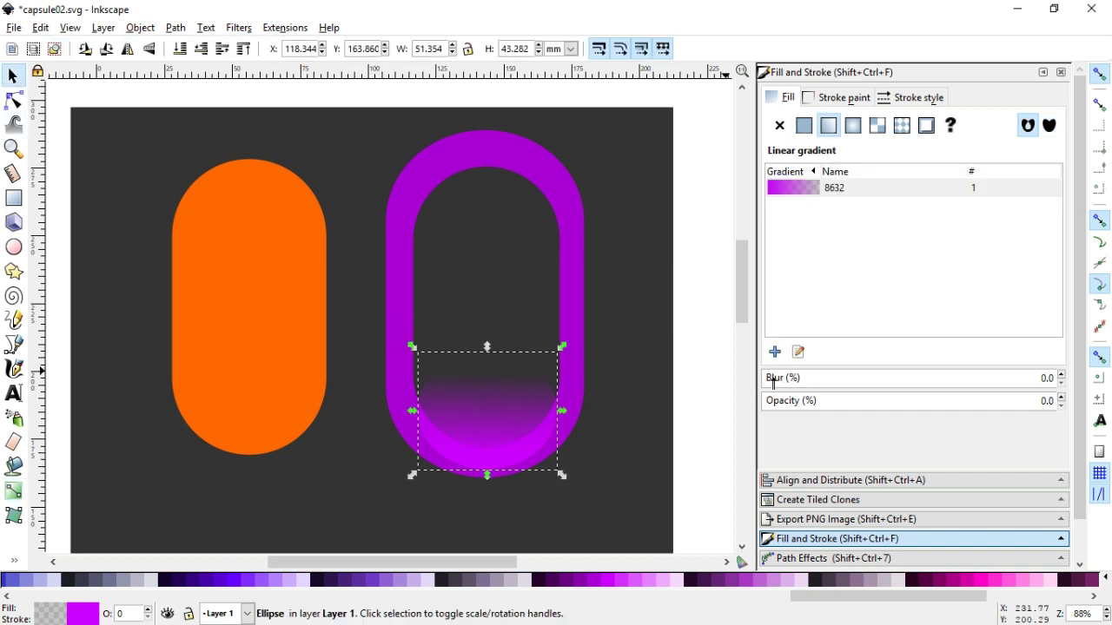
drag(770, 379, 791, 378)
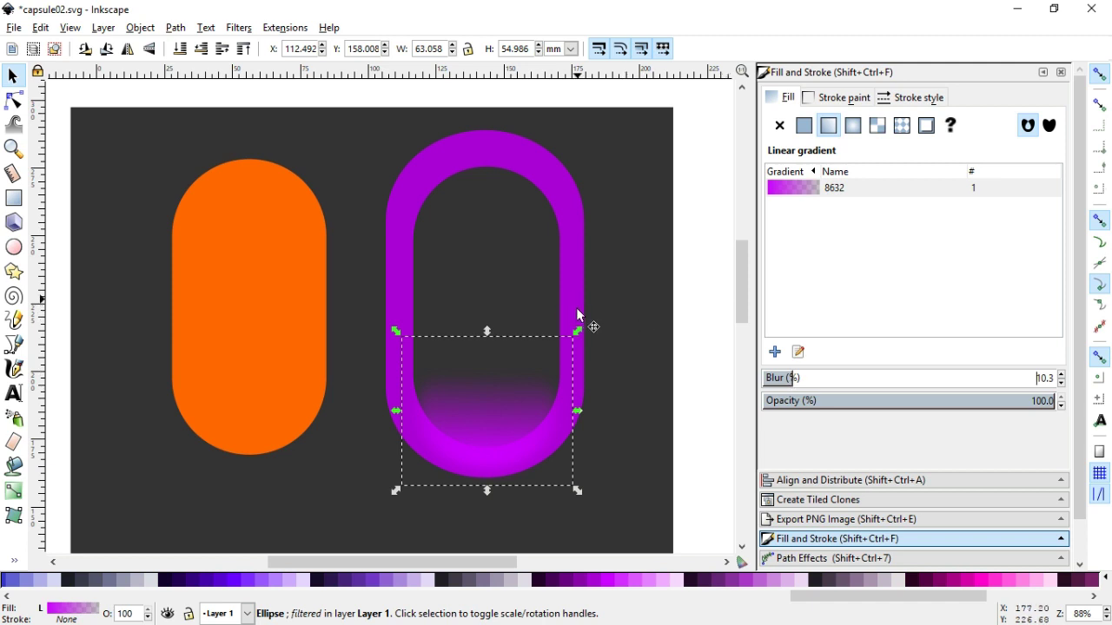
Narrow the blurred ellipse slightly, blur the purple ring about 5, and select both shapes
drag(577, 410, 569, 410)
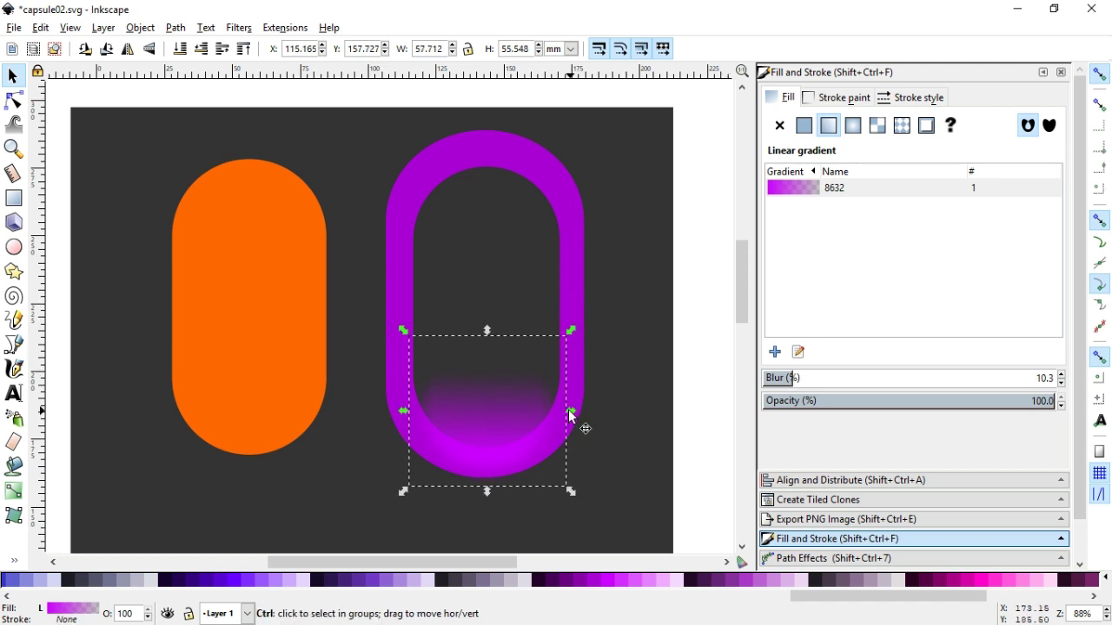
click(582, 385)
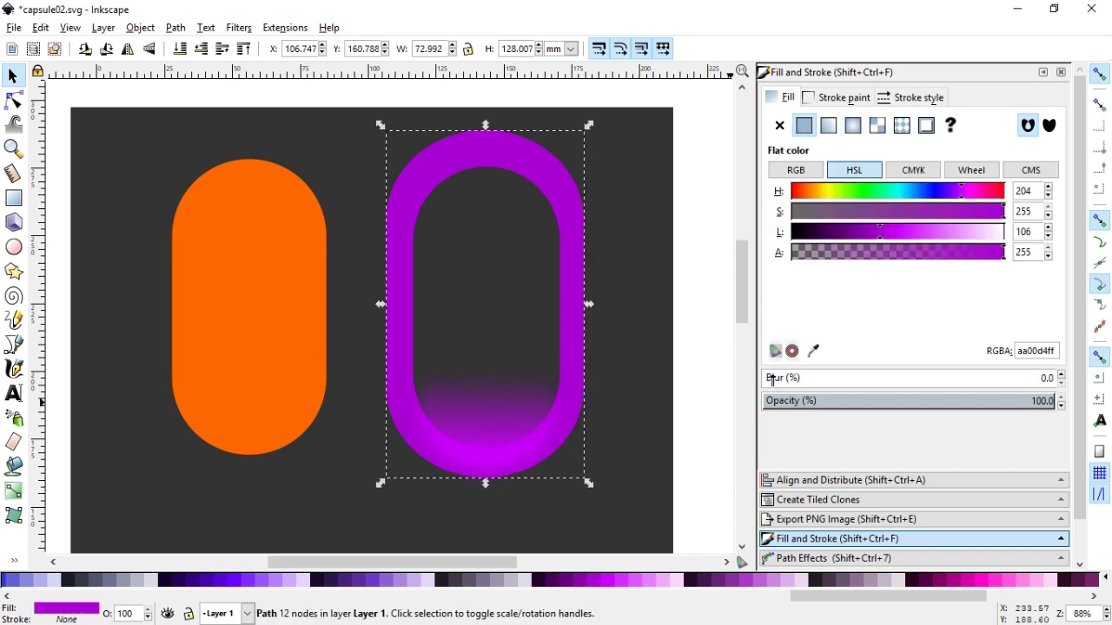
mouse_move(772, 379)
mouse_down()
mouse_move(789, 379)
mouse_move(777, 381)
mouse_up()
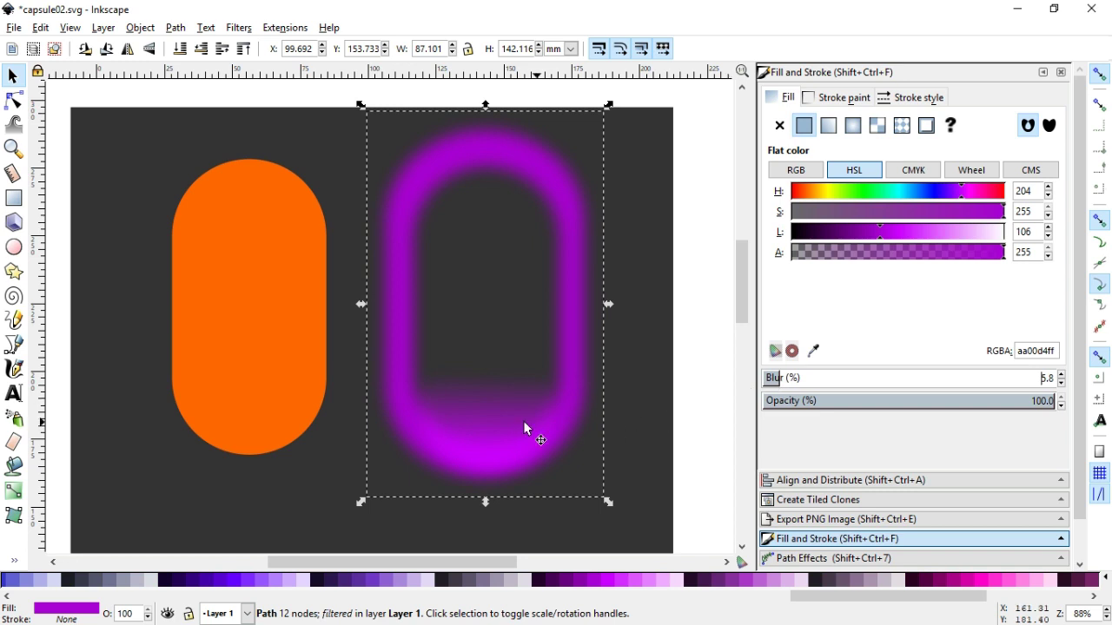
shift+click(498, 417)
right_click(498, 417)
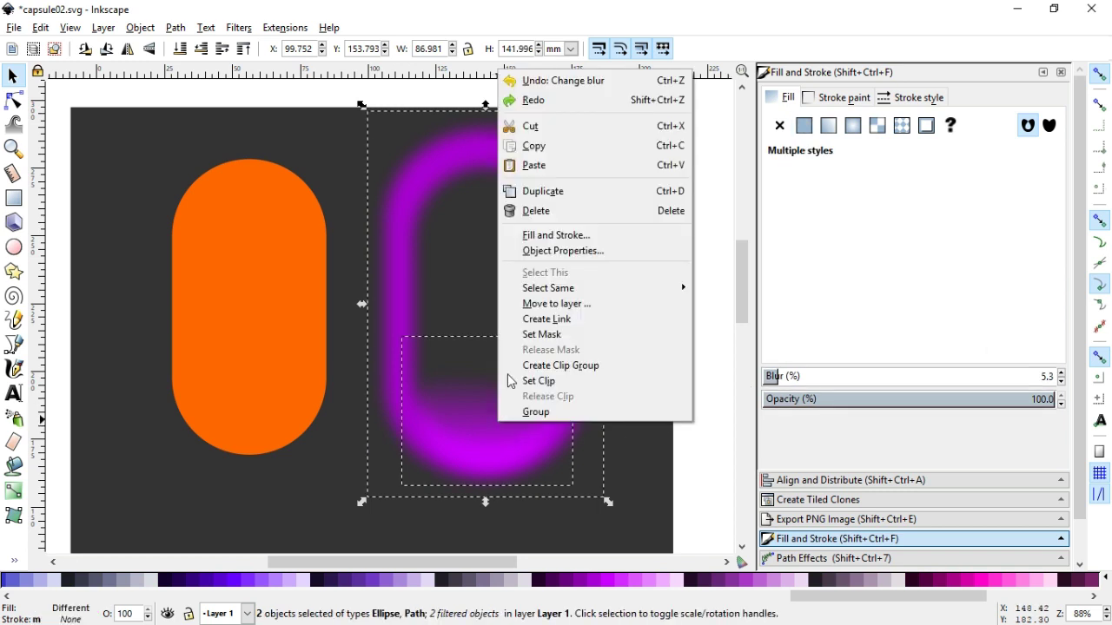
Group the blurred ring and inner glow, then move the orange capsule into their centre
click(552, 11)
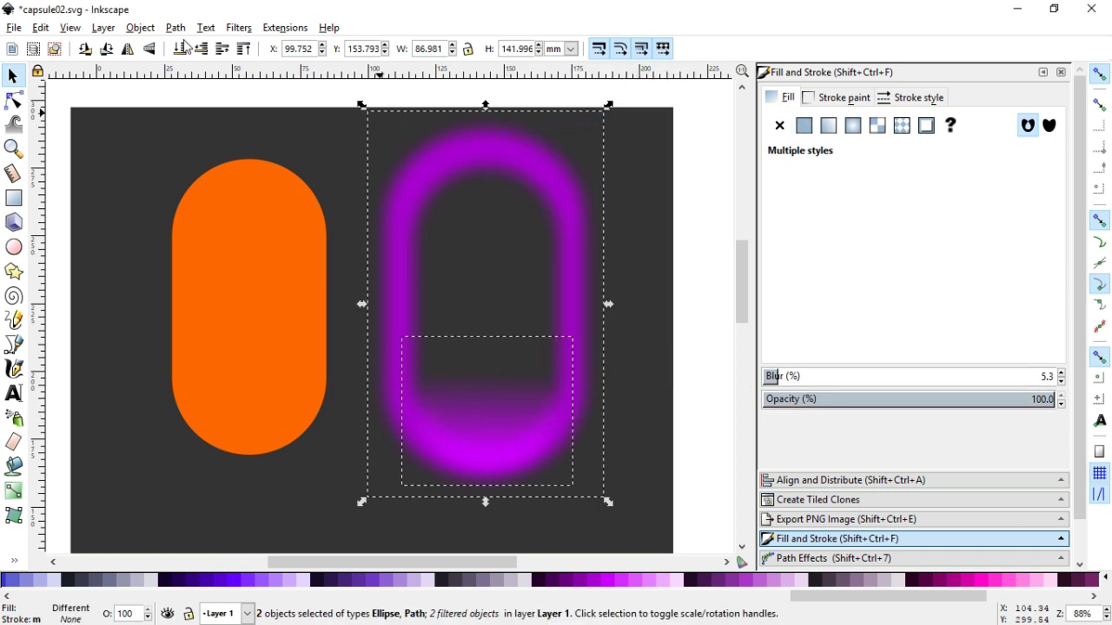
click(143, 28)
mouse_move(158, 237)
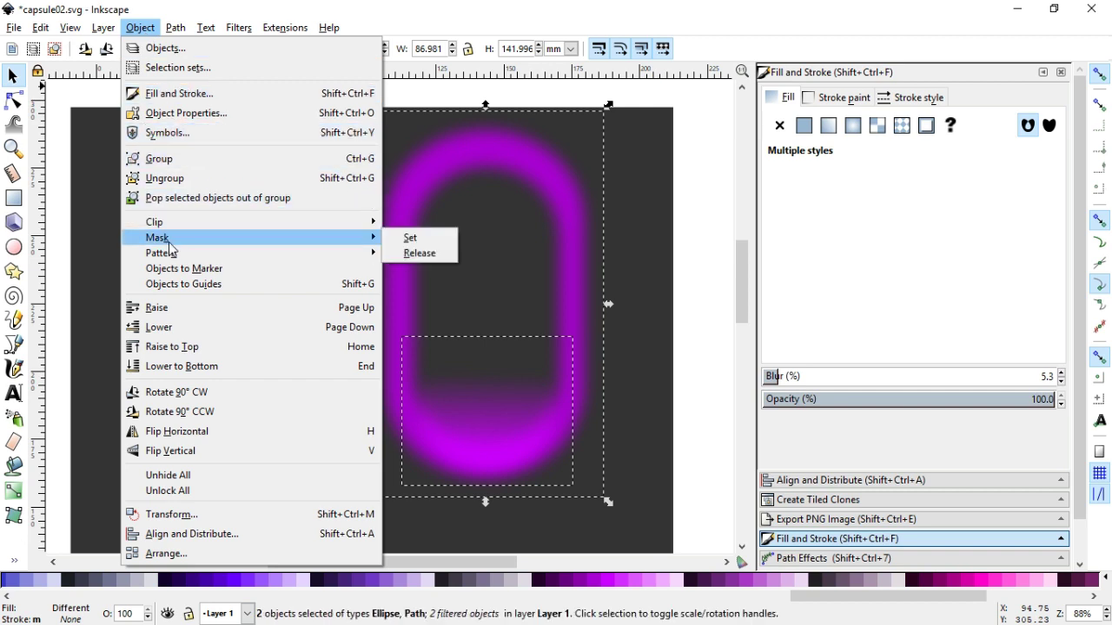
click(178, 161)
click(277, 223)
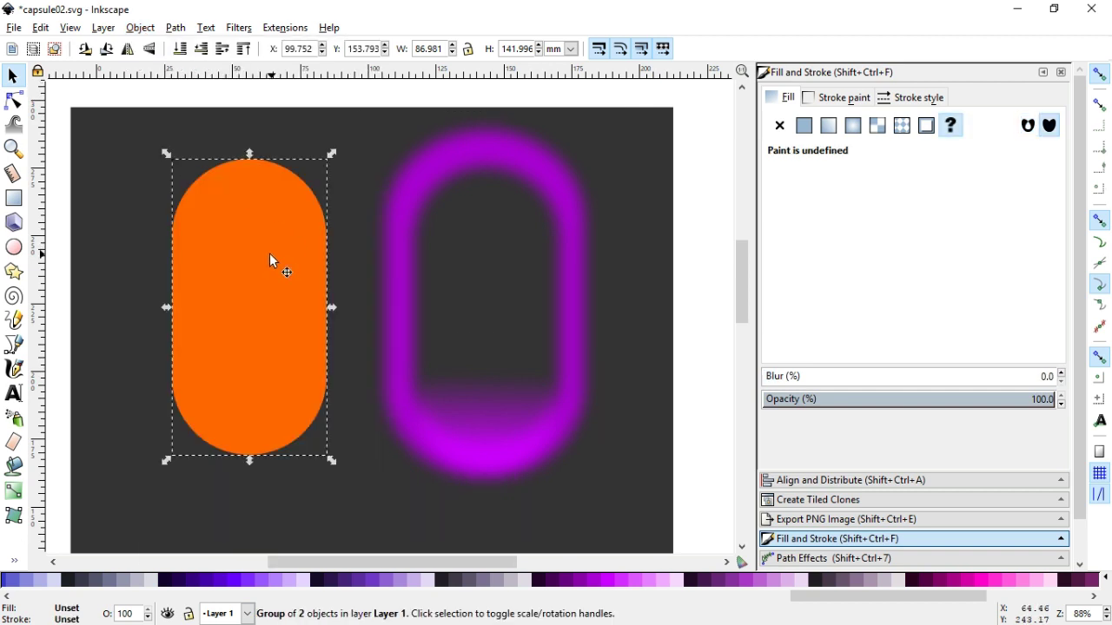
ctrl+click(269, 253)
drag(263, 262, 256, 271)
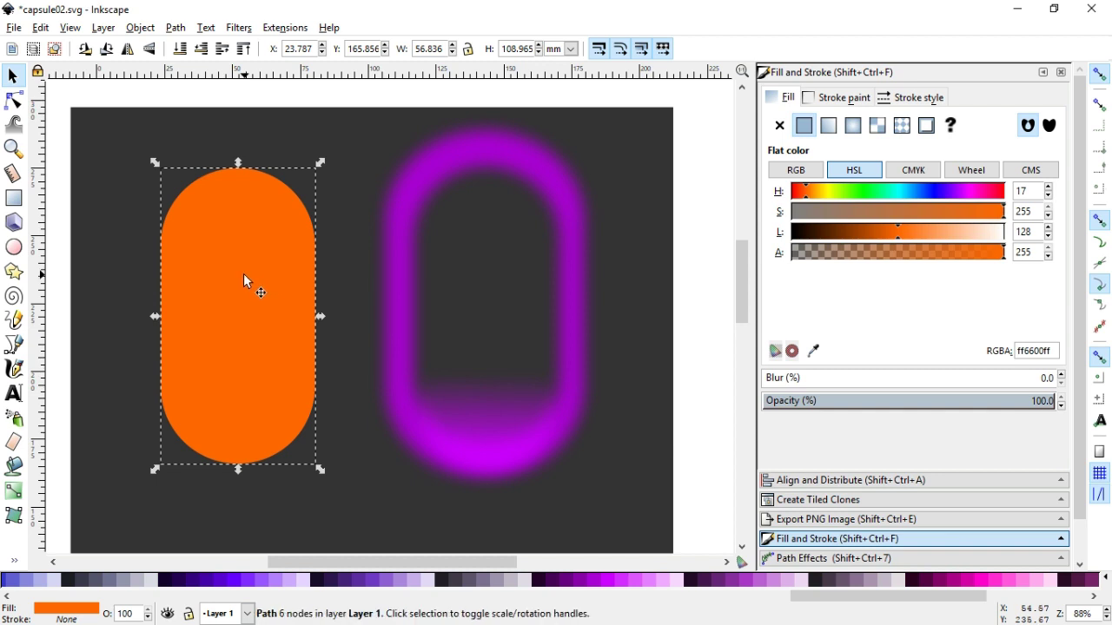
drag(233, 278, 492, 267)
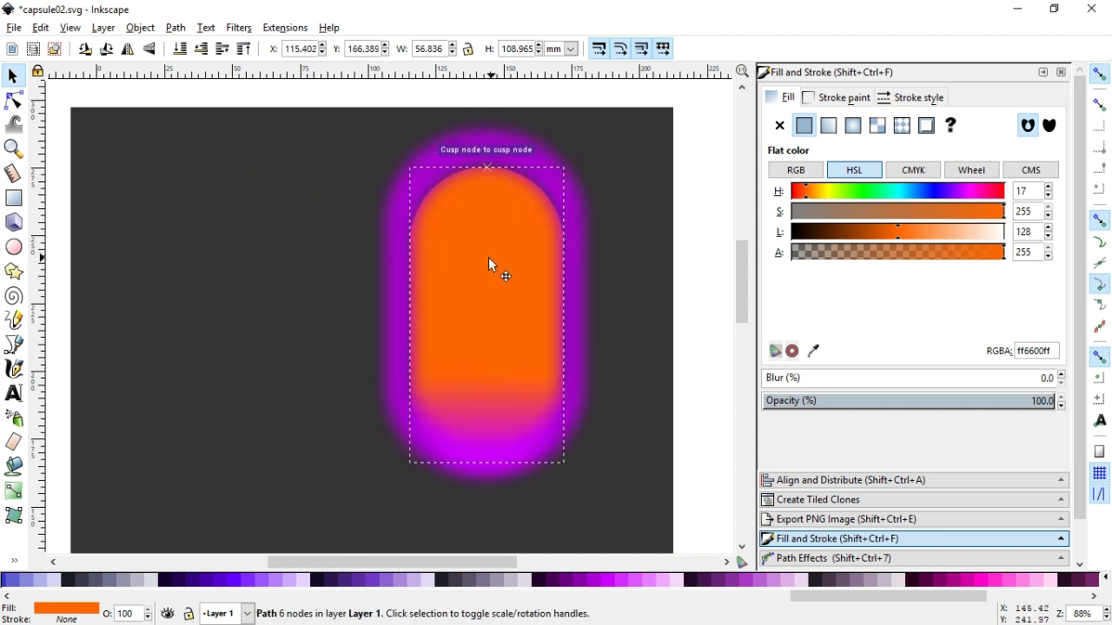
Scale the glow group slightly narrower and shorter to fit around the orange capsule
click(579, 295)
drag(360, 301, 367, 310)
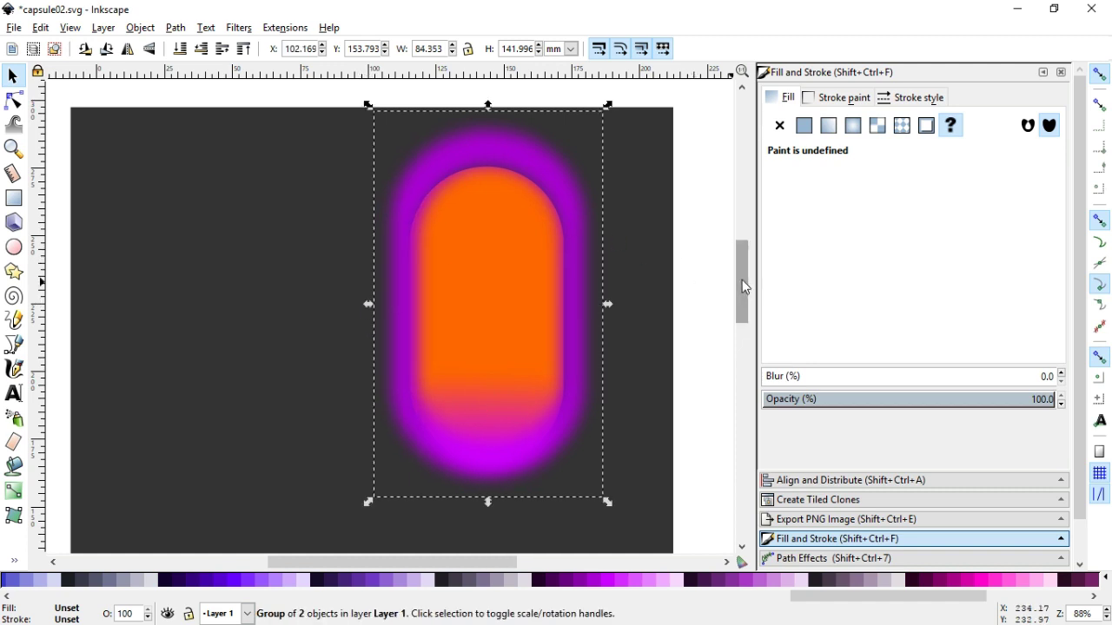
drag(742, 279, 740, 275)
drag(487, 137, 479, 159)
drag(607, 341, 602, 339)
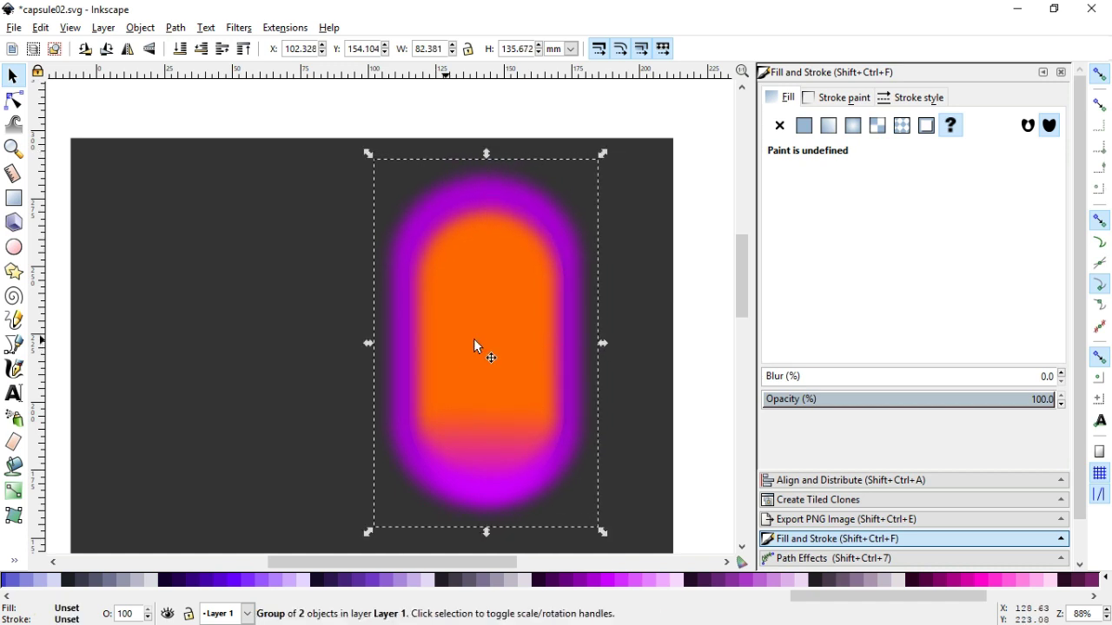
ctrl+click(495, 340)
Raise the orange capsule above the purple glow group, clip the glow to it, and save
click(140, 27)
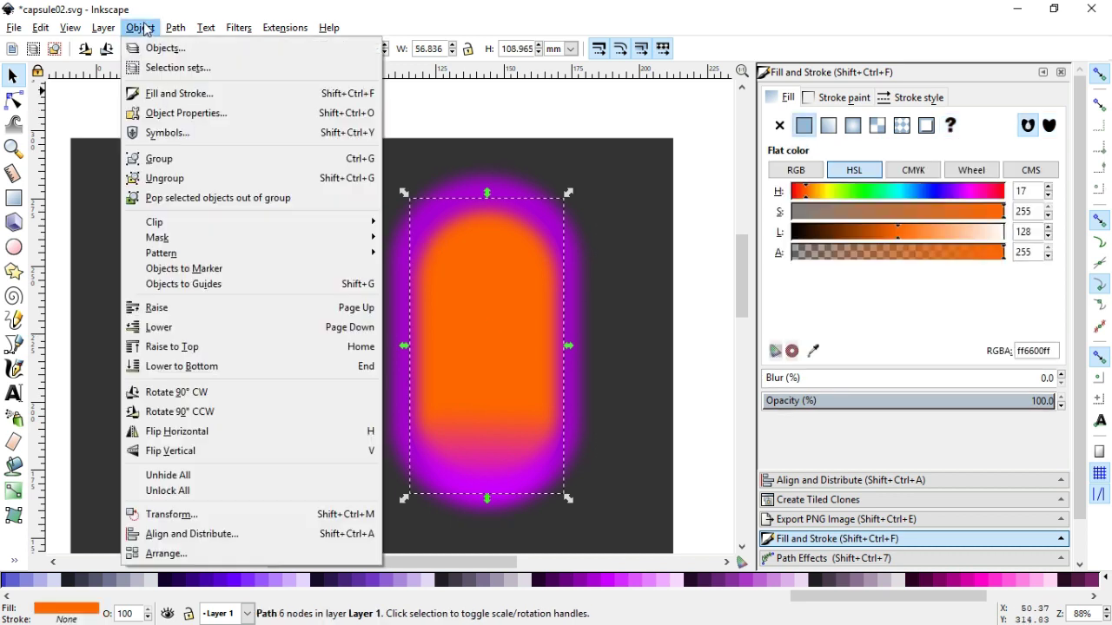
click(207, 348)
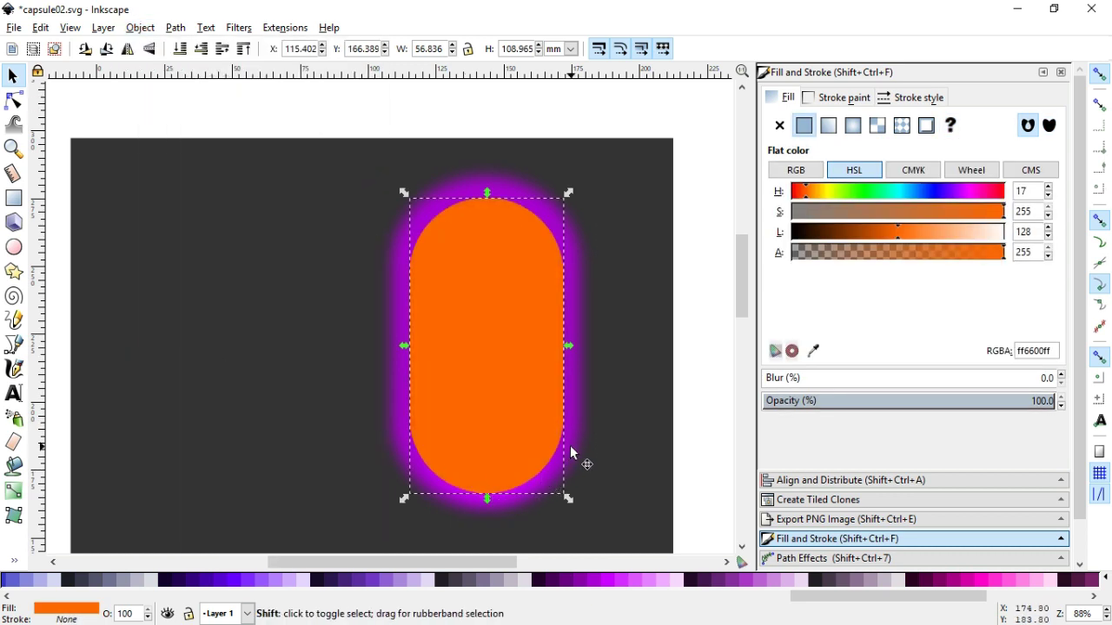
shift+click(578, 421)
click(140, 27)
mouse_move(155, 223)
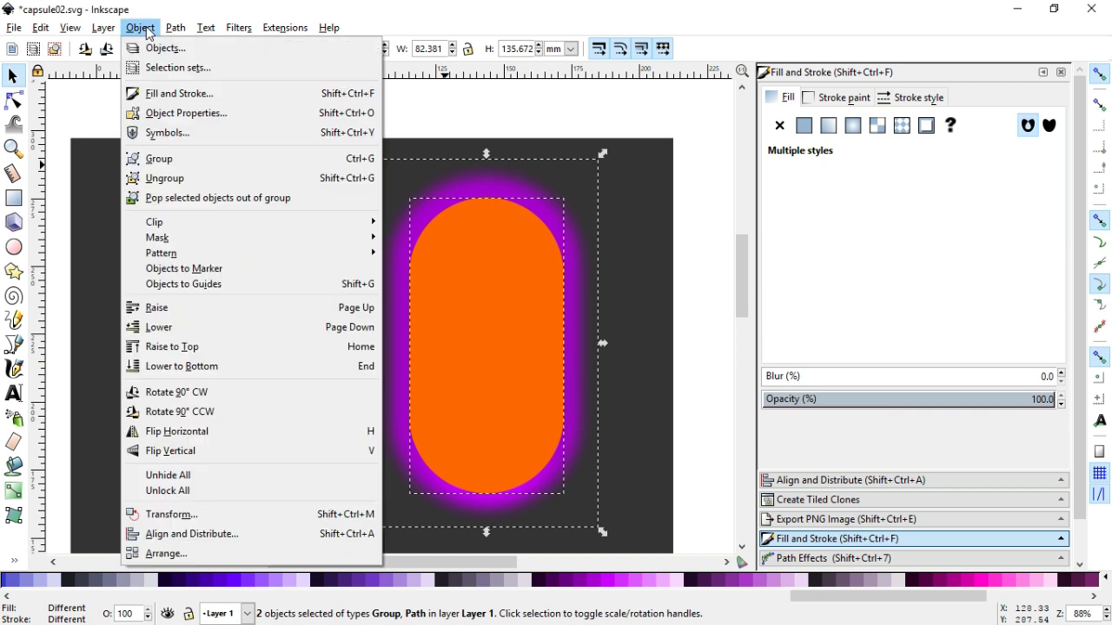
click(412, 224)
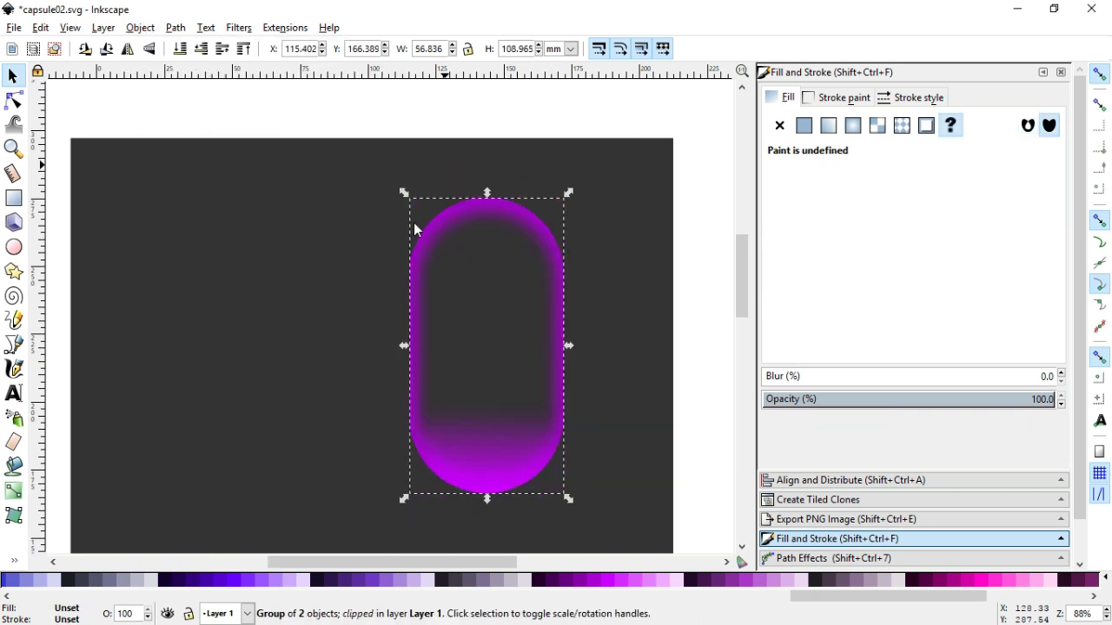
click(341, 280)
key(ctrl+s)
Draw a flat ellipse and position it to the left of the capsule
key(e)
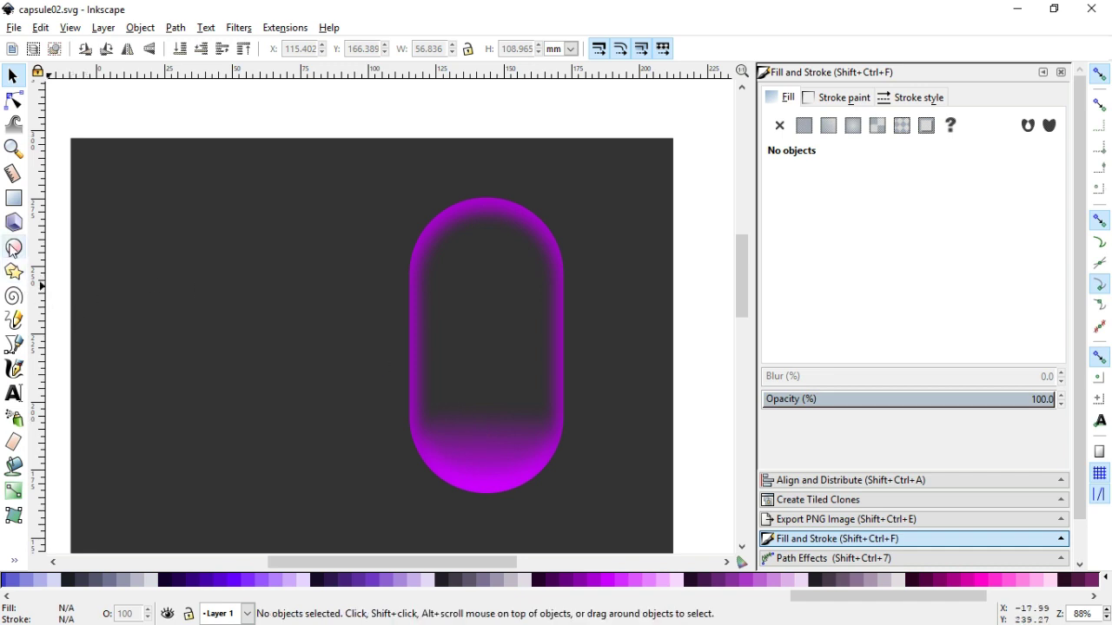
drag(173, 268, 347, 319)
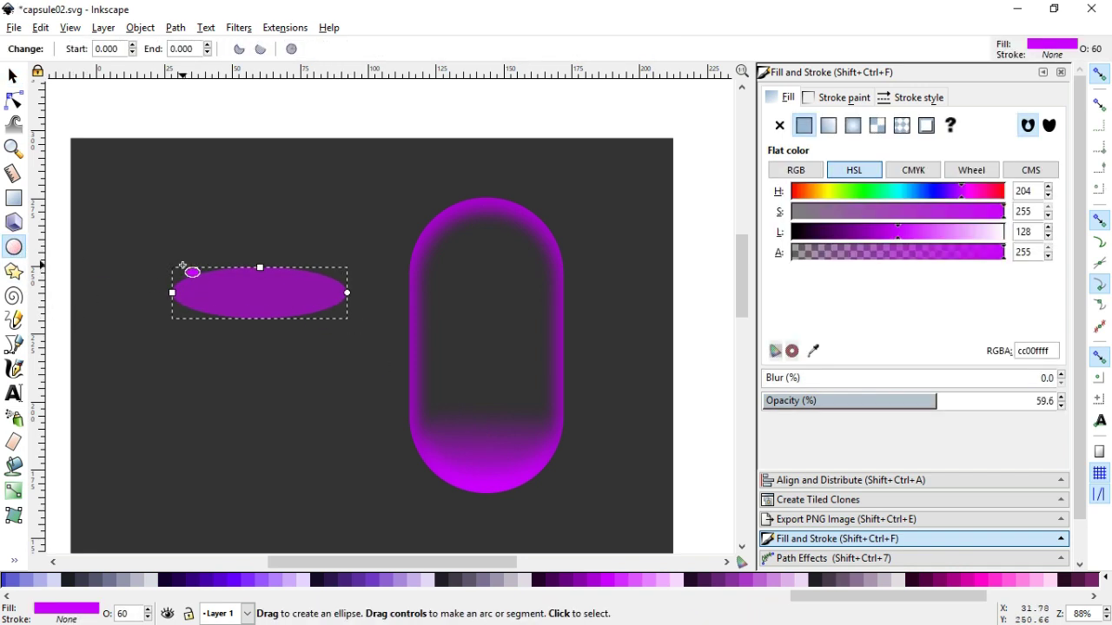
key(s)
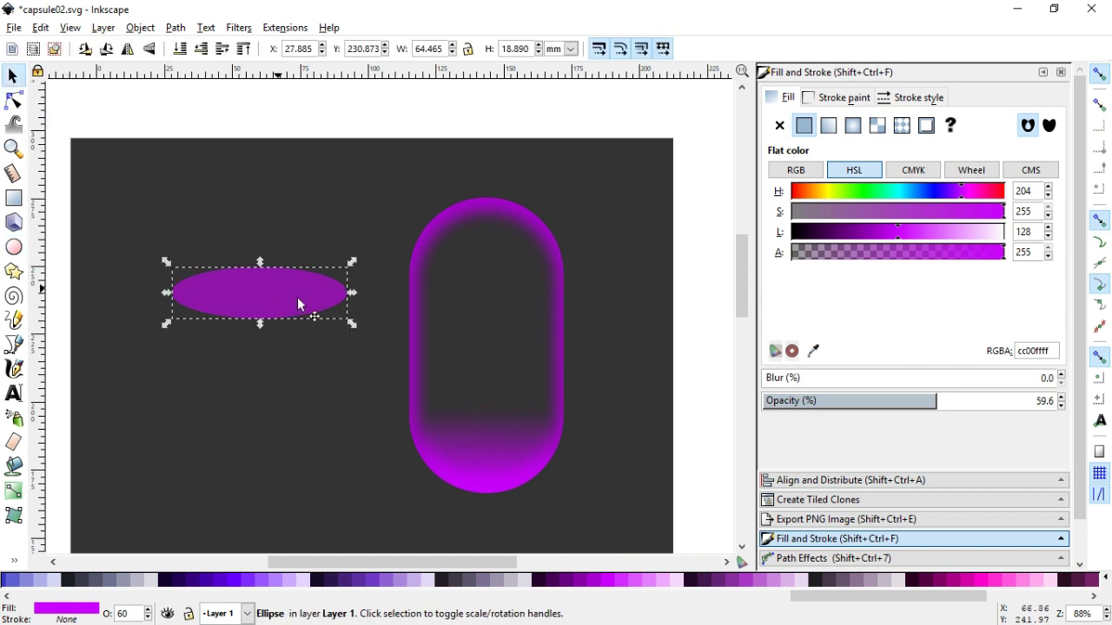
drag(298, 300, 493, 331)
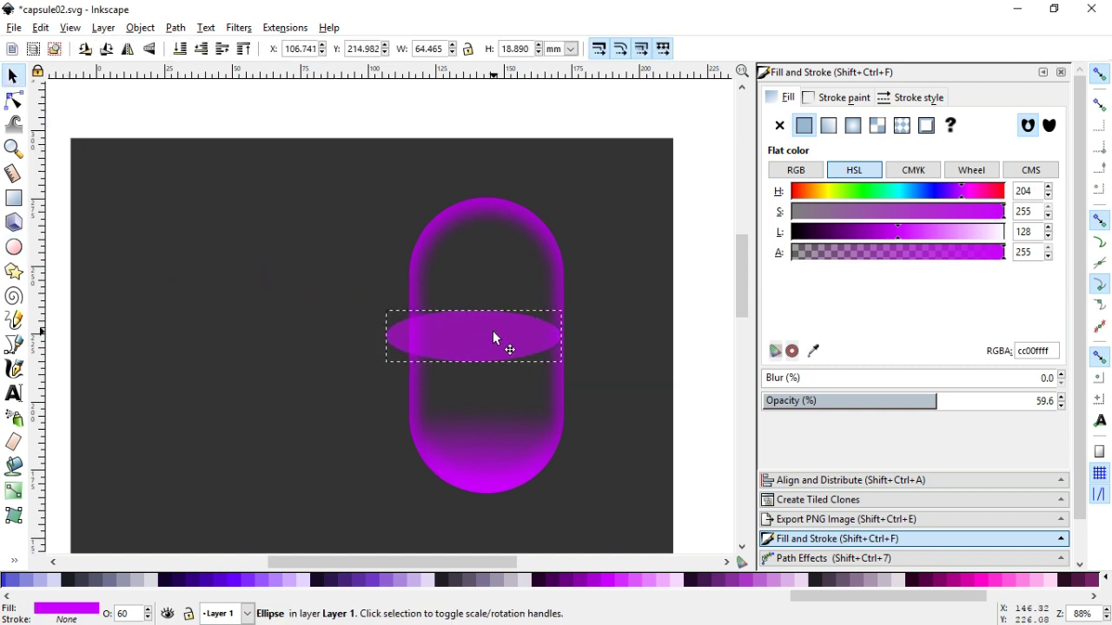
drag(493, 338, 284, 319)
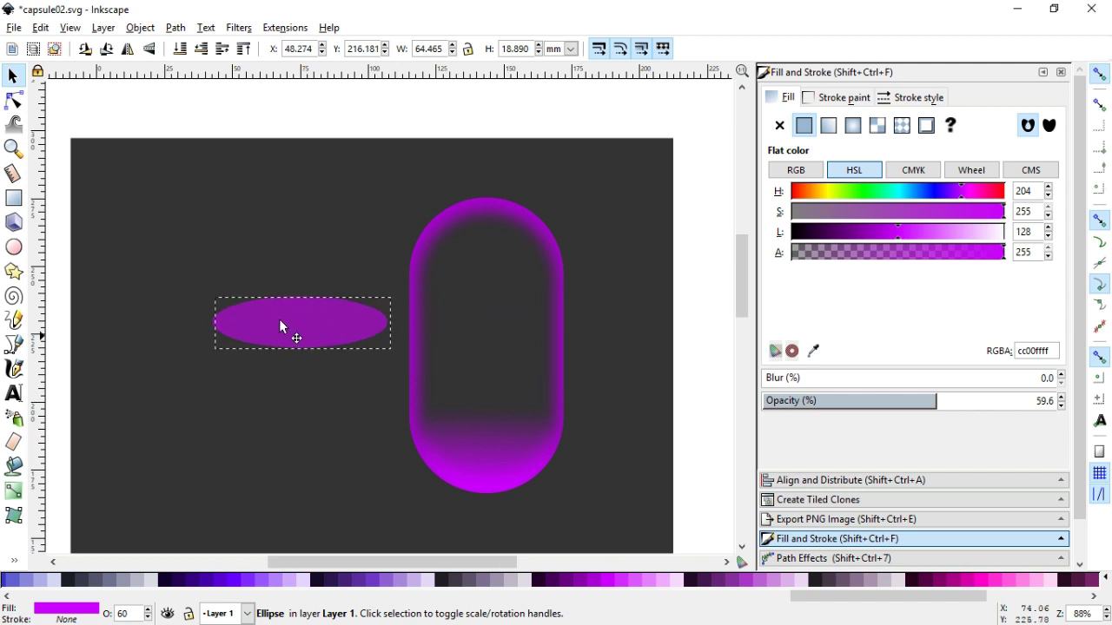
Give the ellipse a radial gradient with a deep purple outer stop and a light purple middle stop
click(852, 125)
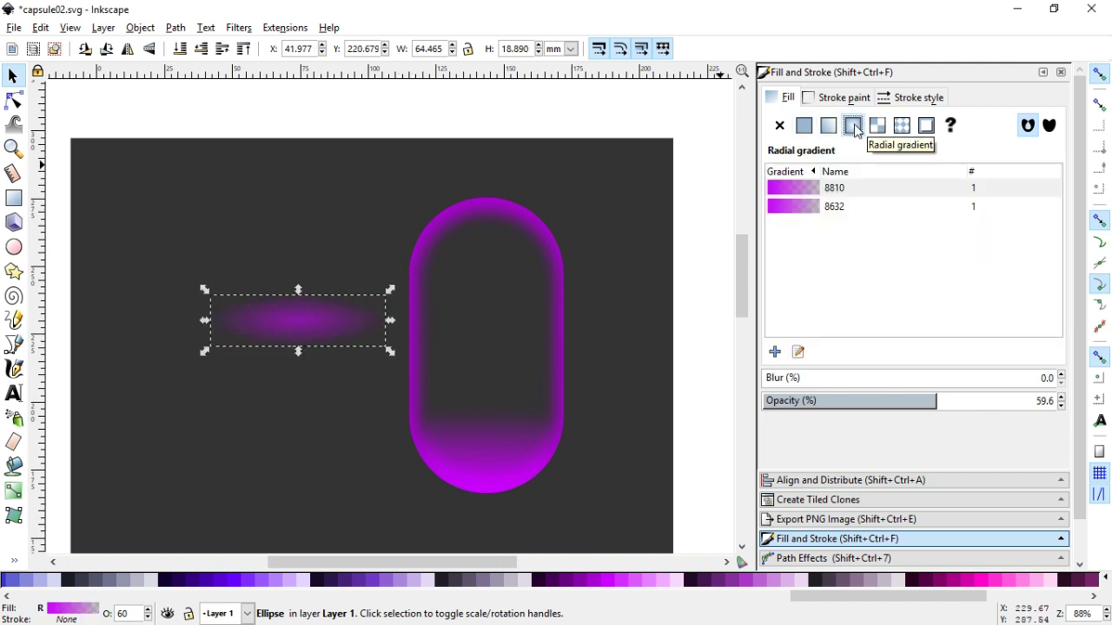
click(798, 351)
click(386, 321)
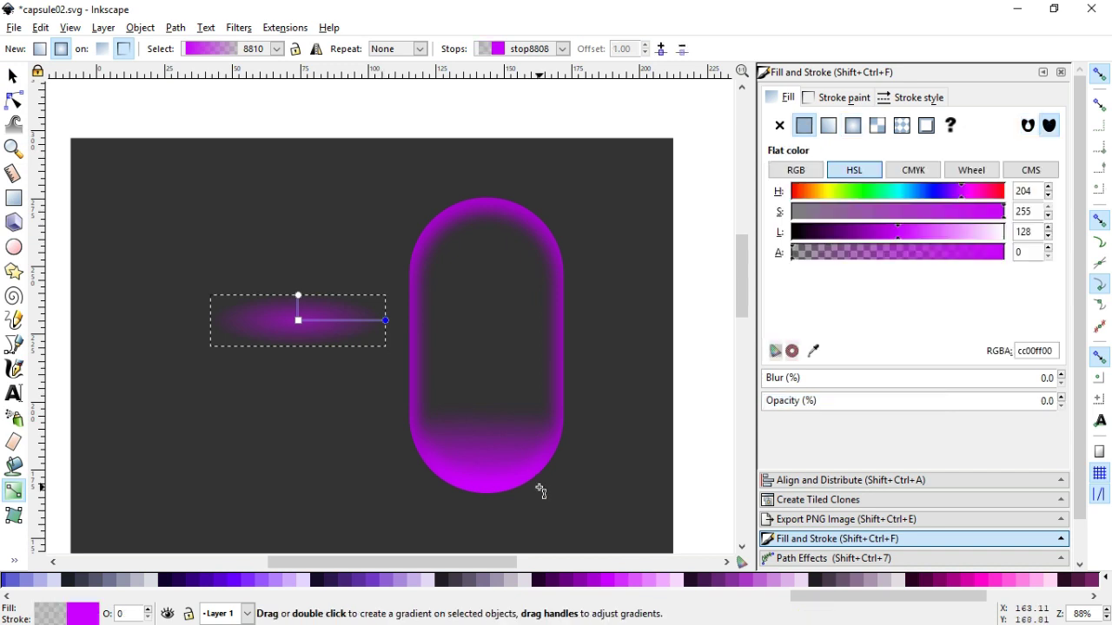
click(580, 580)
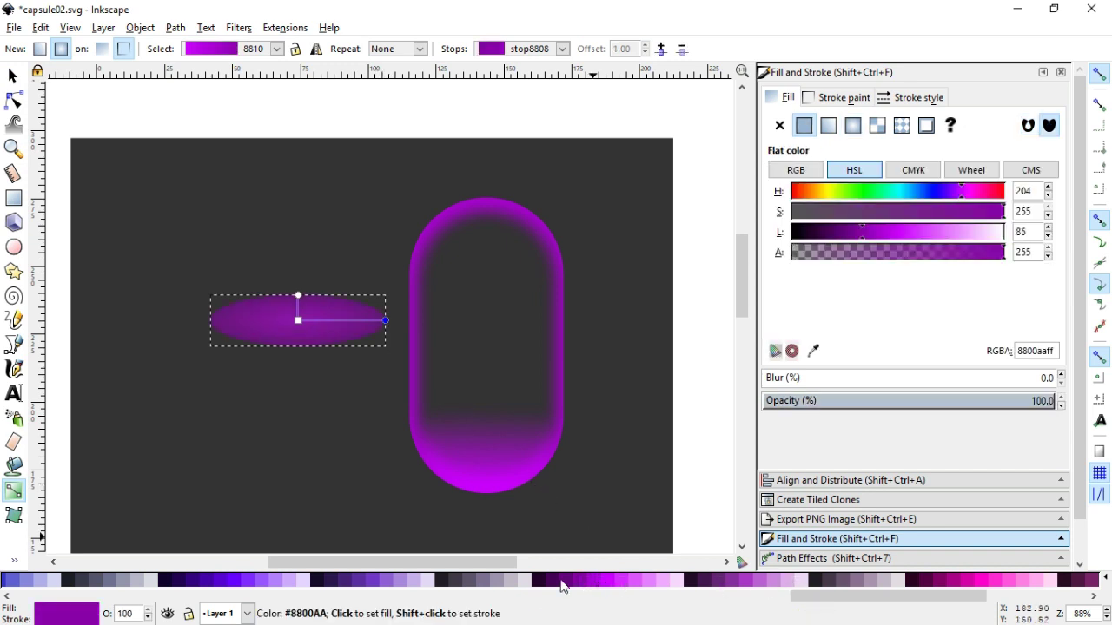
double_click(339, 320)
click(633, 582)
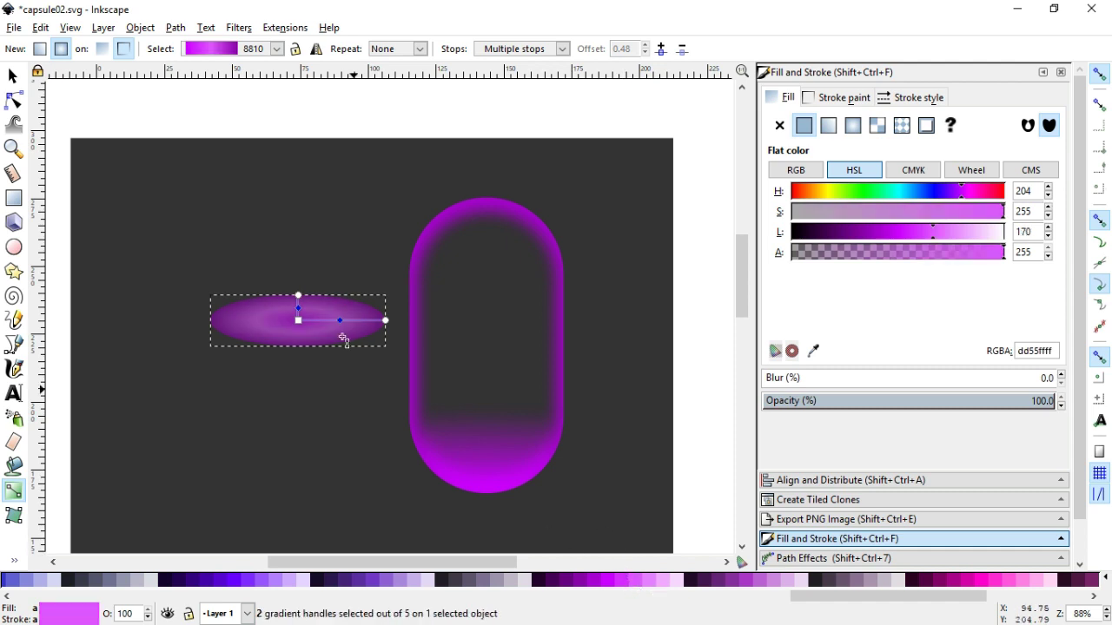
drag(341, 321, 363, 326)
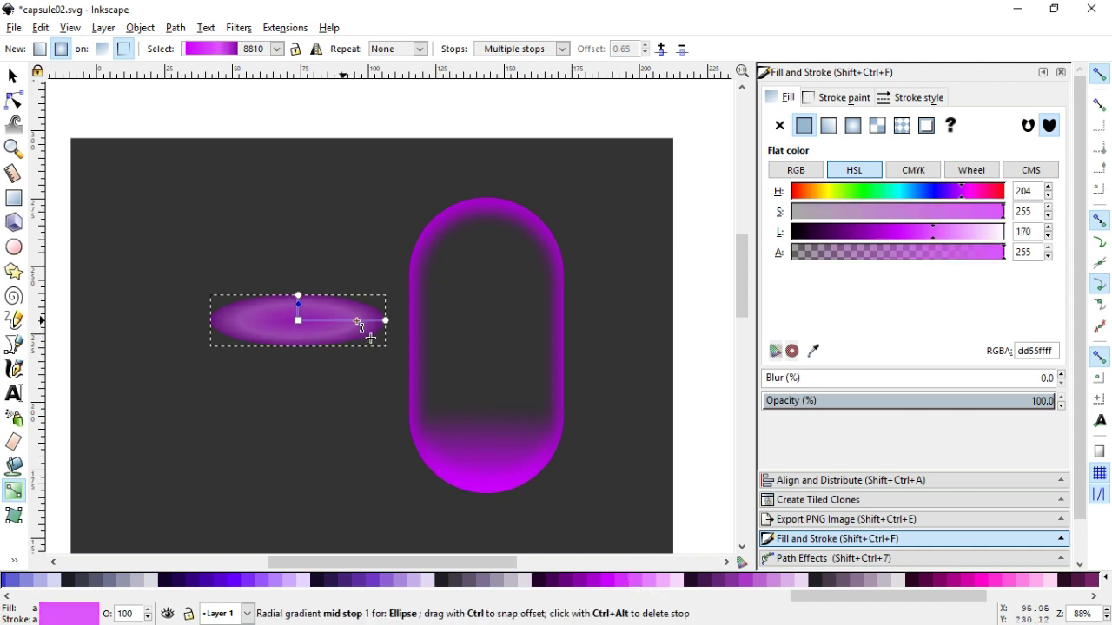
Add more light and deep purple gradient stops and make the centre a dark muted purple
double_click(327, 320)
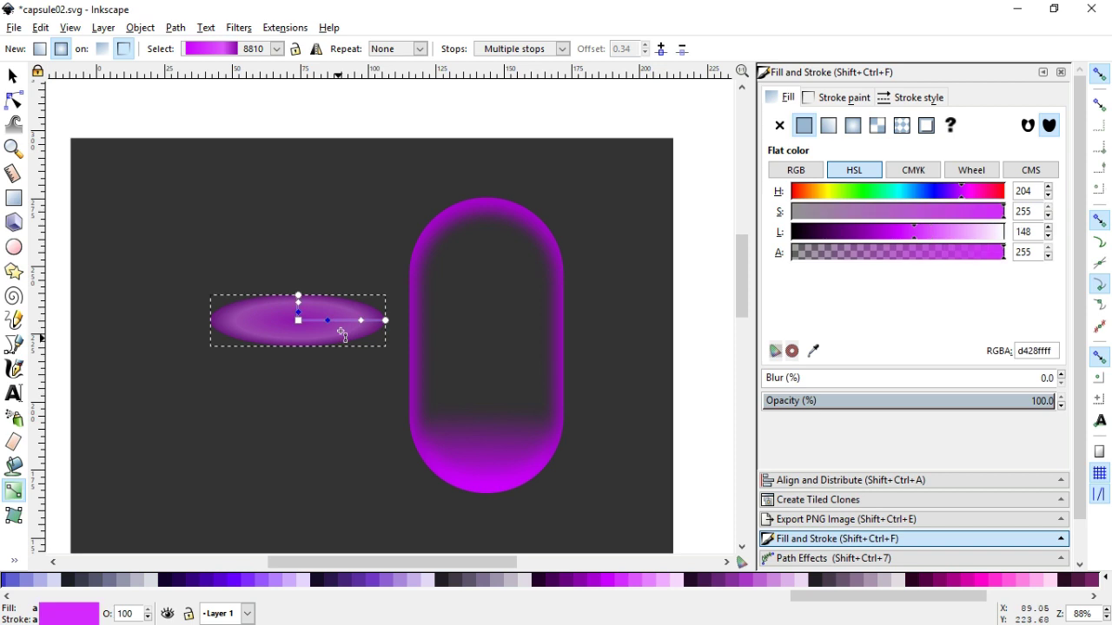
click(628, 584)
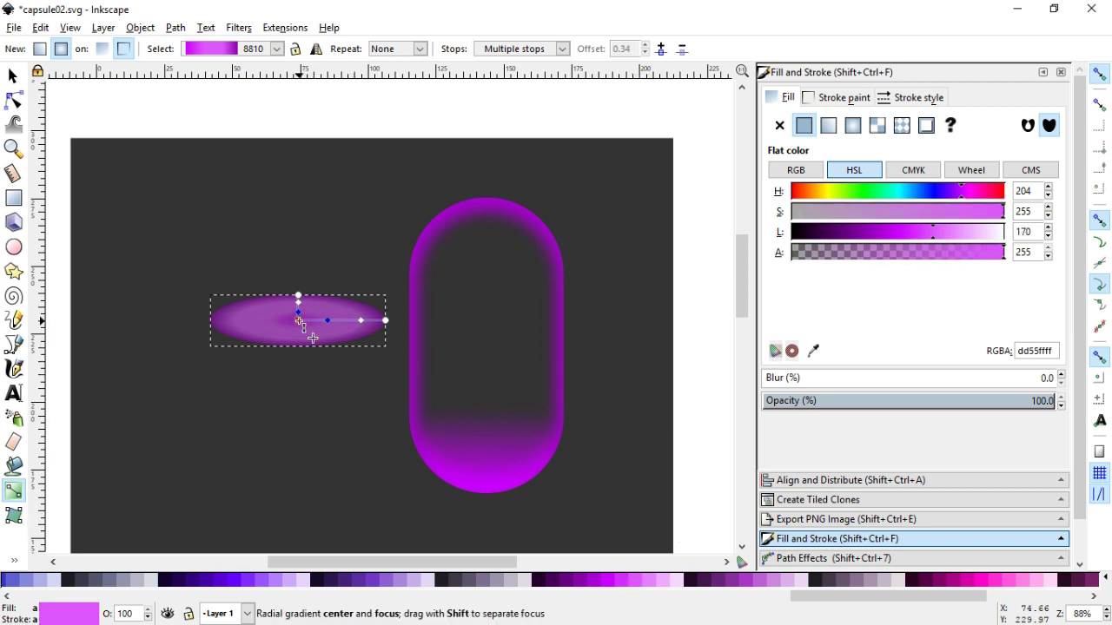
click(297, 320)
click(719, 584)
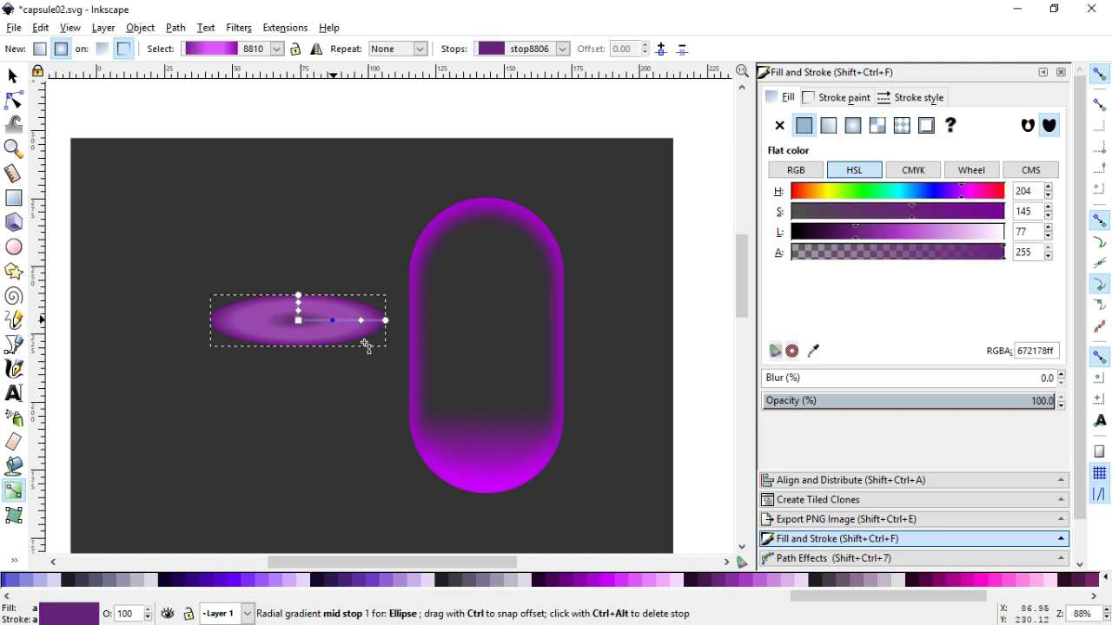
click(335, 321)
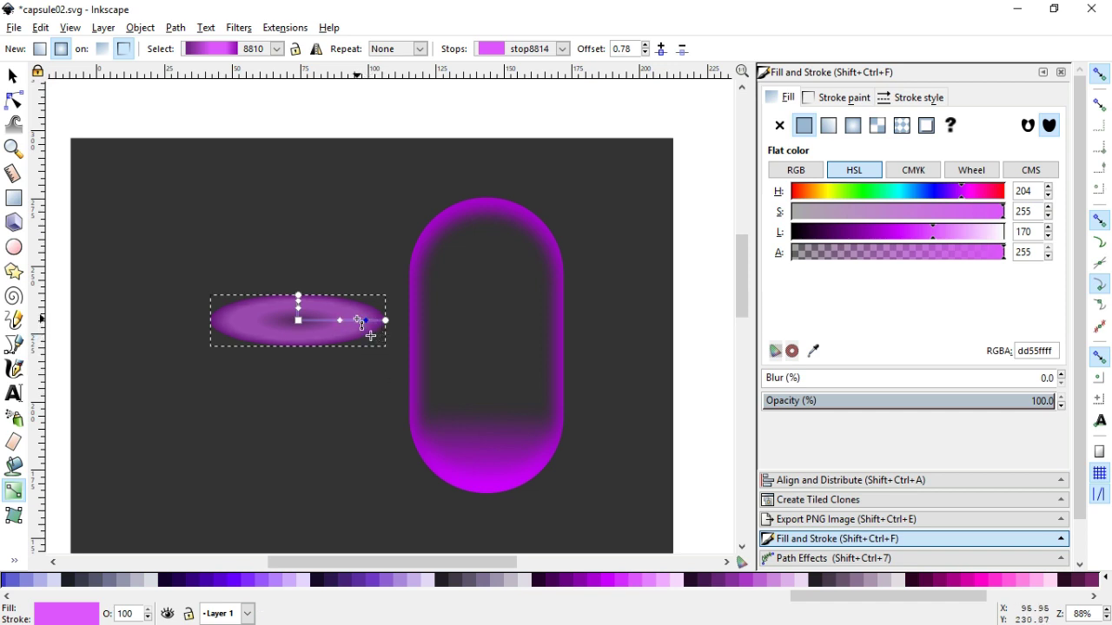
double_click(363, 321)
click(576, 582)
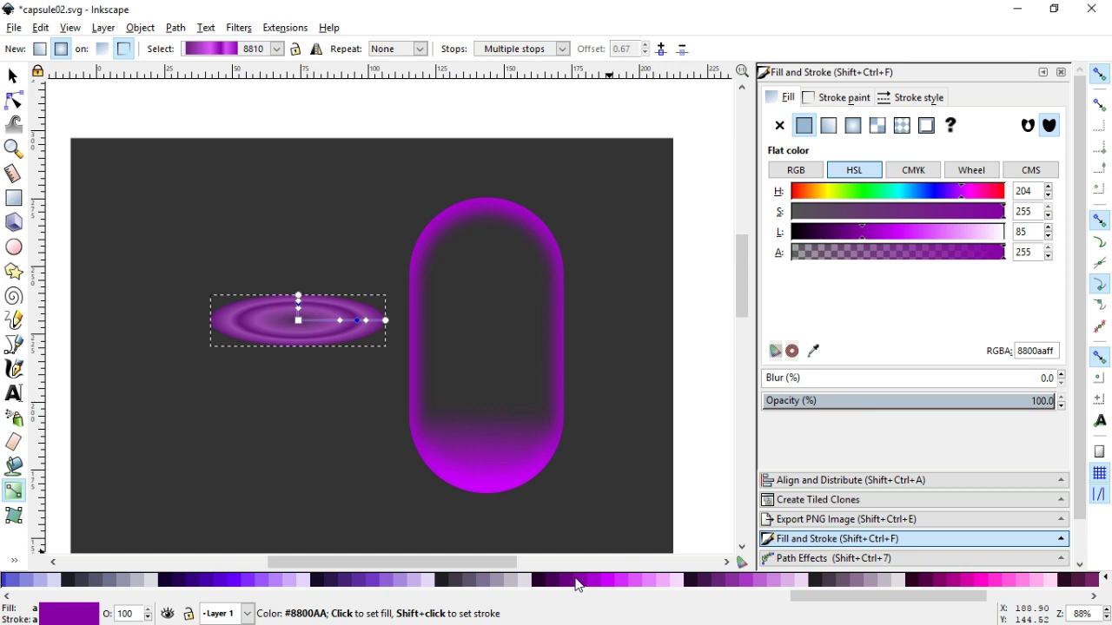
drag(873, 232, 902, 234)
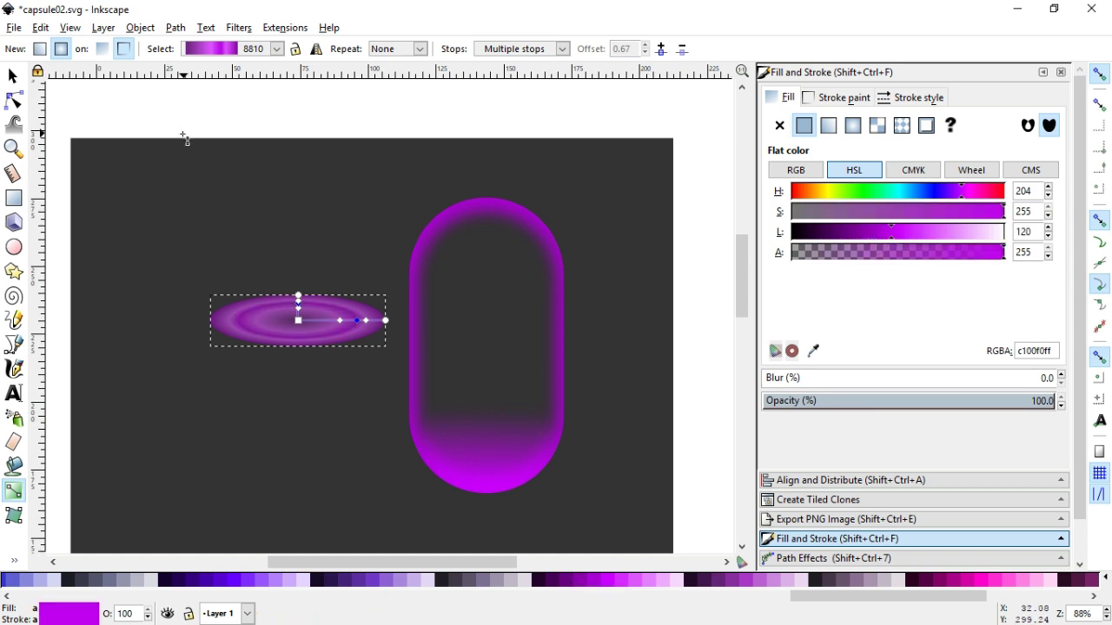
click(12, 76)
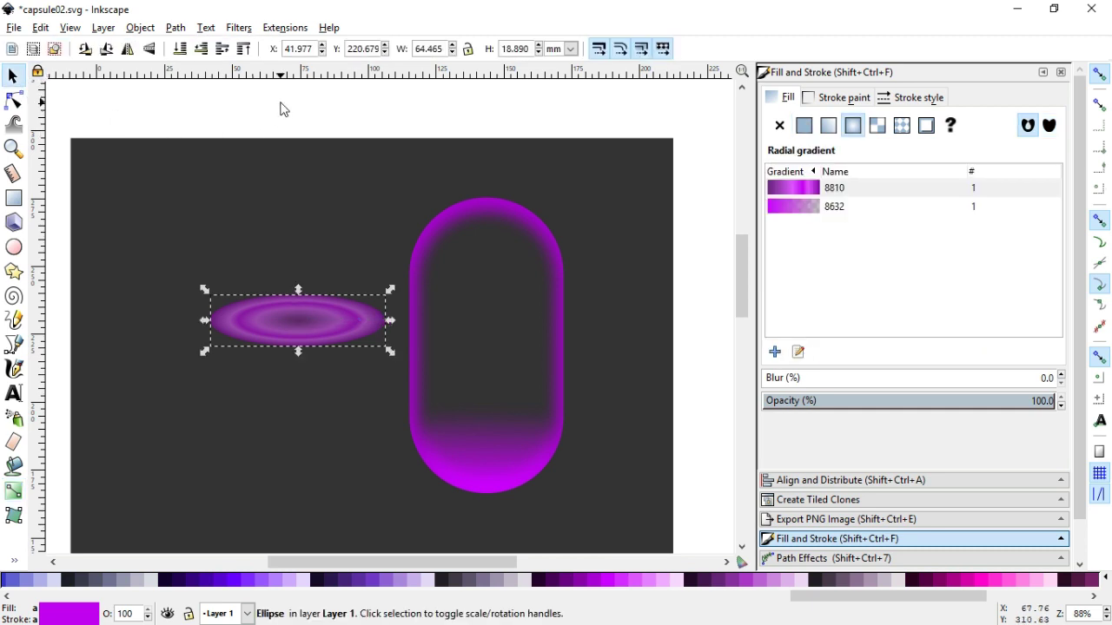
Draw a rounded-corner rectangle covering the capsule
click(281, 109)
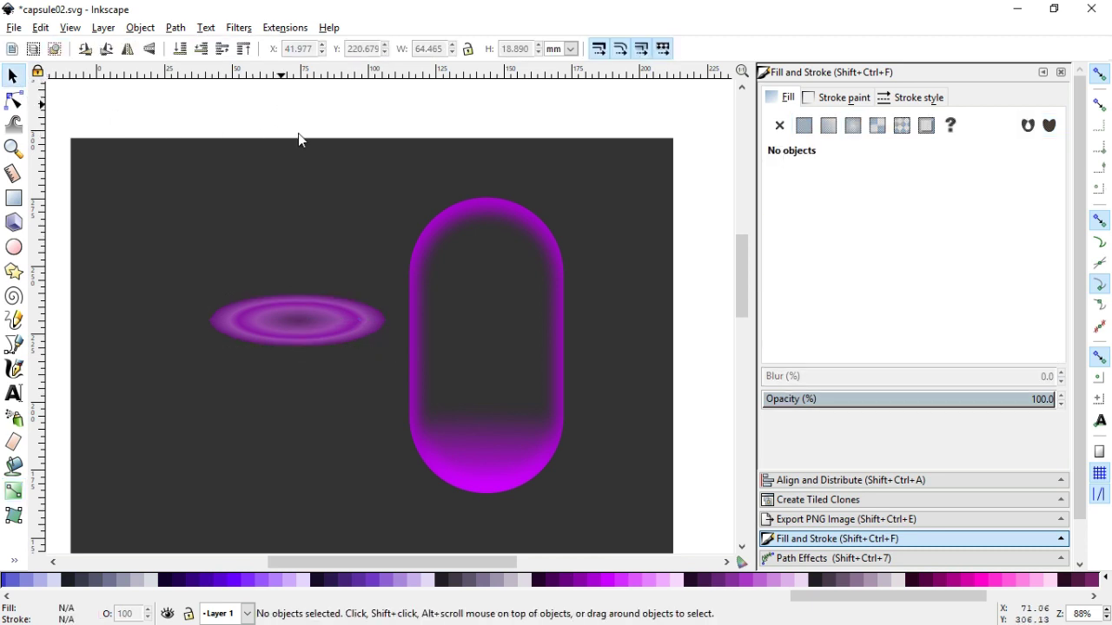
click(14, 199)
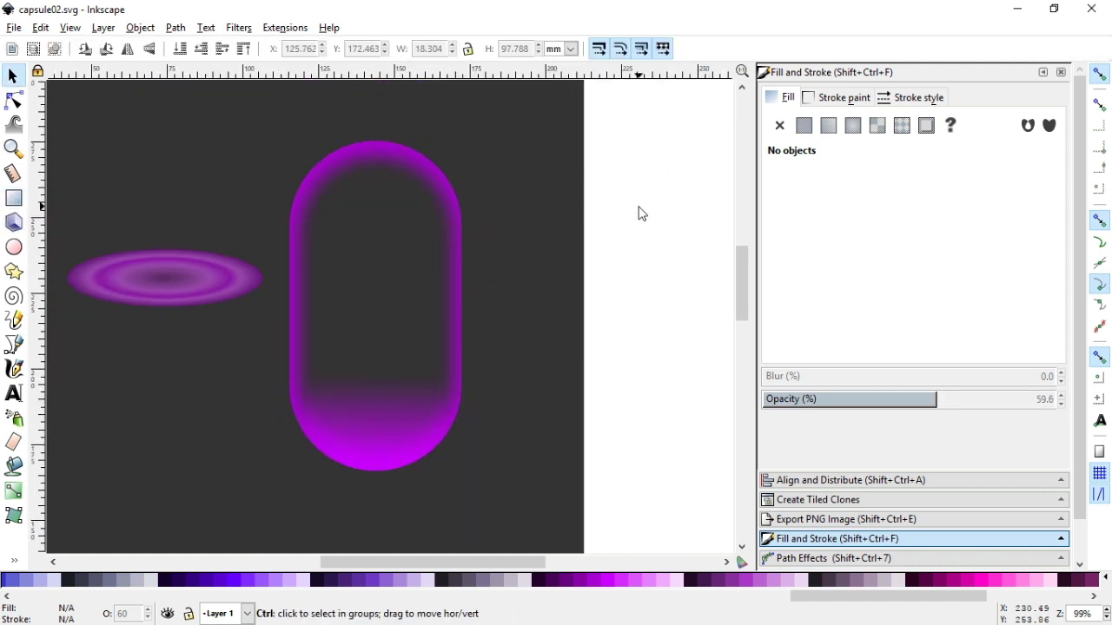
click(14, 198)
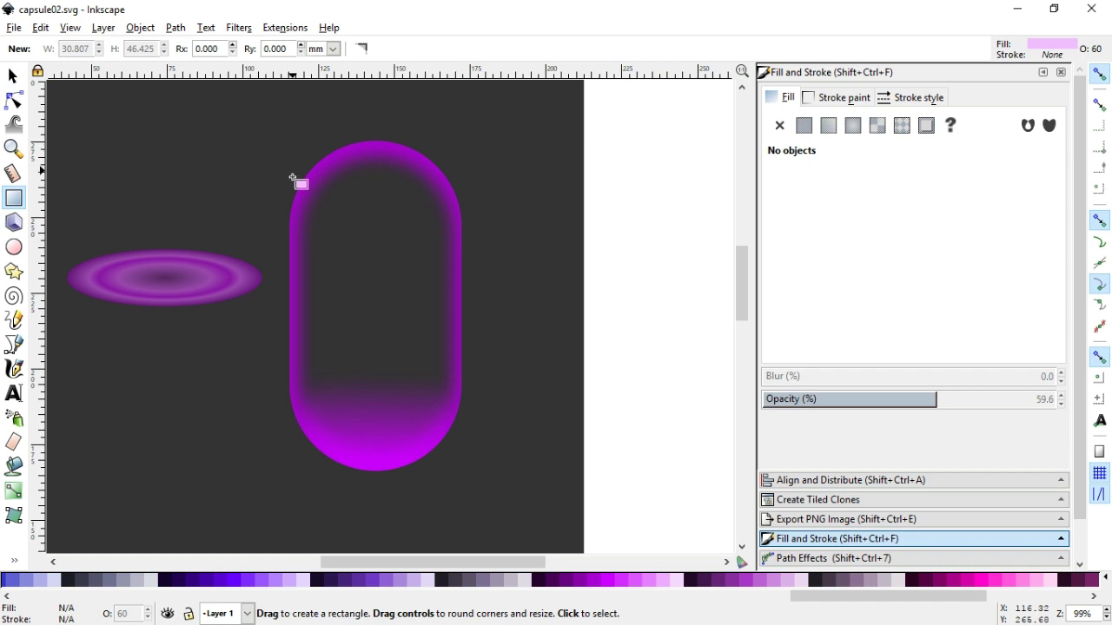
drag(298, 143, 460, 470)
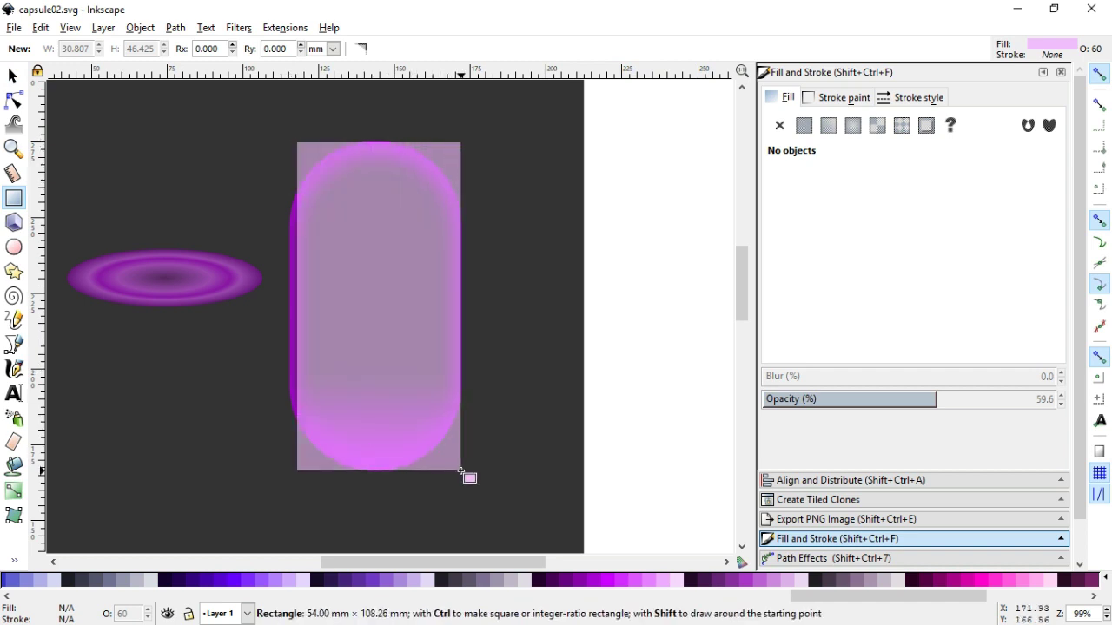
drag(460, 146, 482, 184)
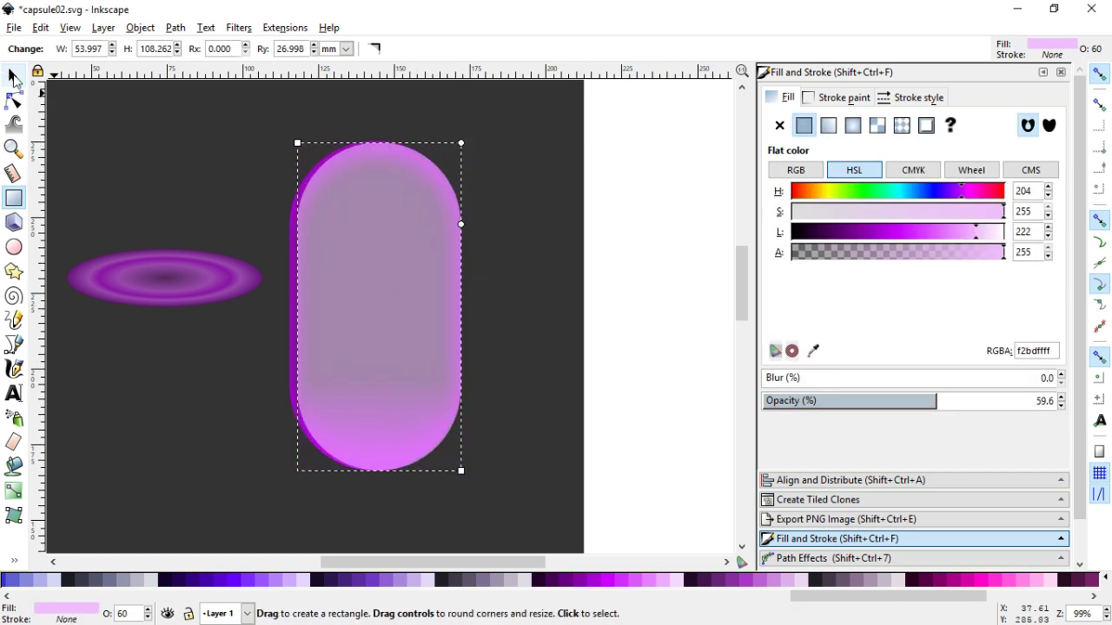
click(14, 76)
drag(294, 309, 290, 309)
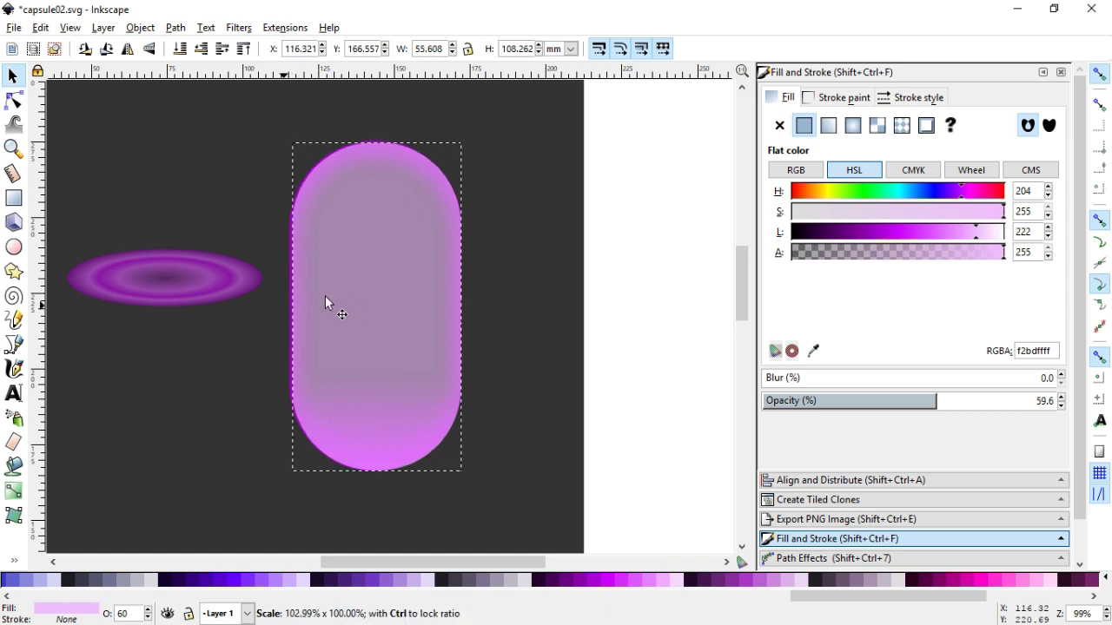
Duplicate the rounded rectangle, shift the copy right, and subtract it to leave a crescent sliver
right_click(374, 269)
click(424, 389)
drag(390, 317, 419, 319)
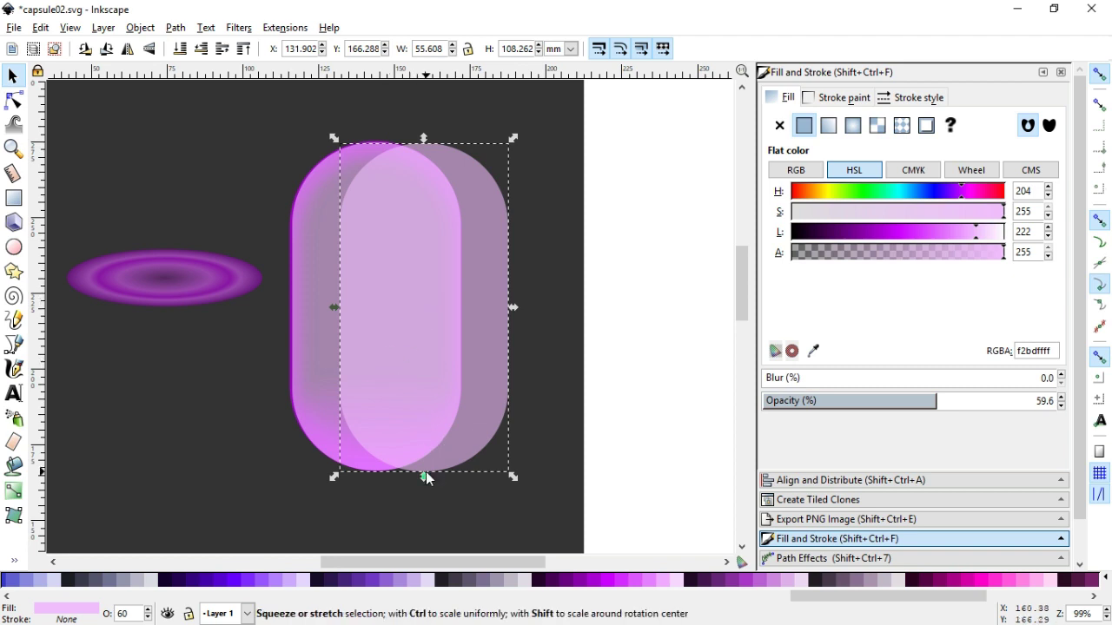
drag(424, 477, 422, 481)
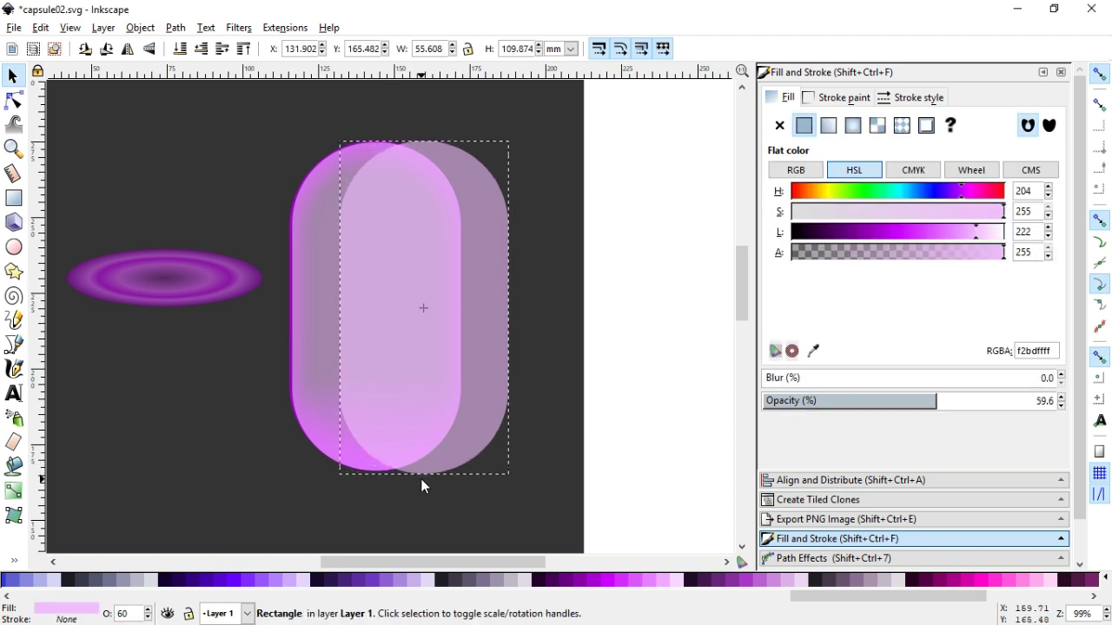
drag(422, 479, 420, 476)
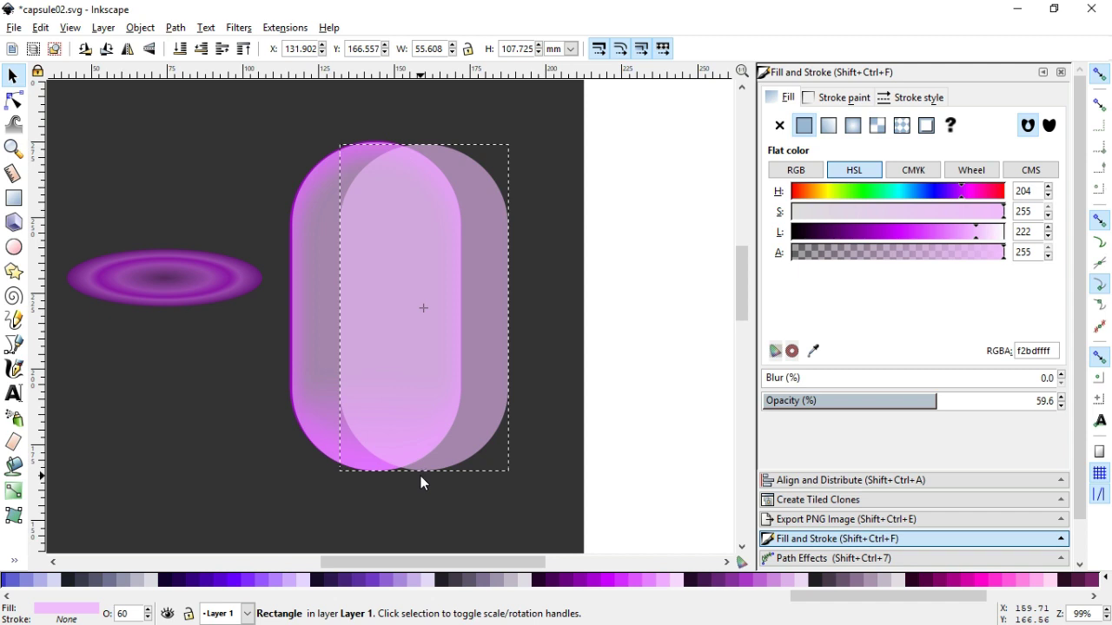
shift+click(325, 357)
click(175, 27)
click(206, 152)
Set the crescent's opacity to 12 and save the document
drag(862, 401, 798, 400)
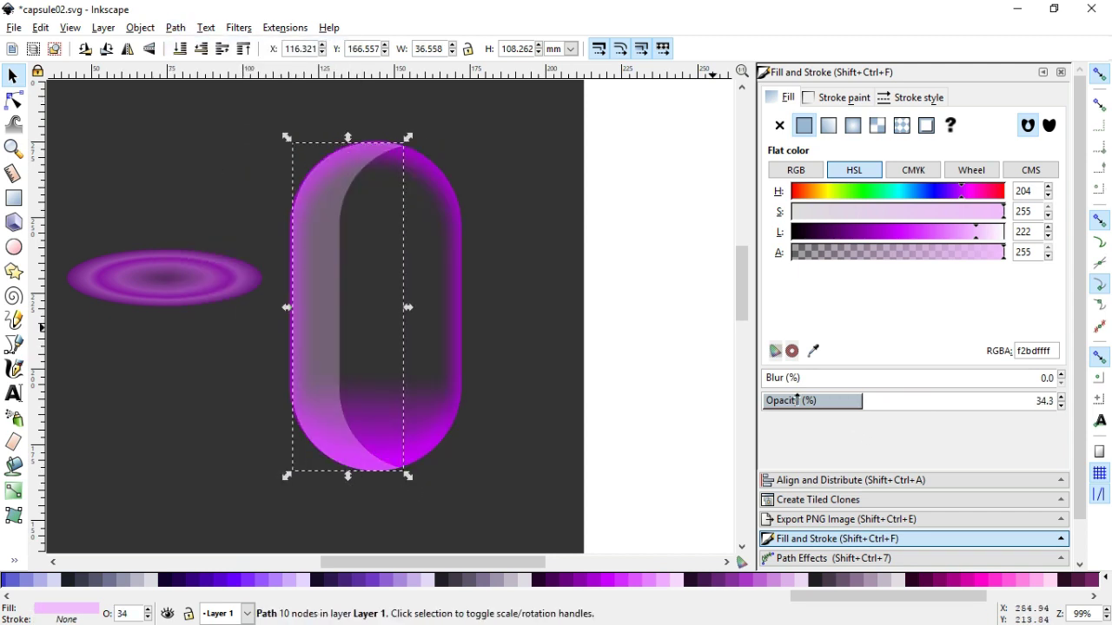
click(634, 354)
key(ctrl+s)
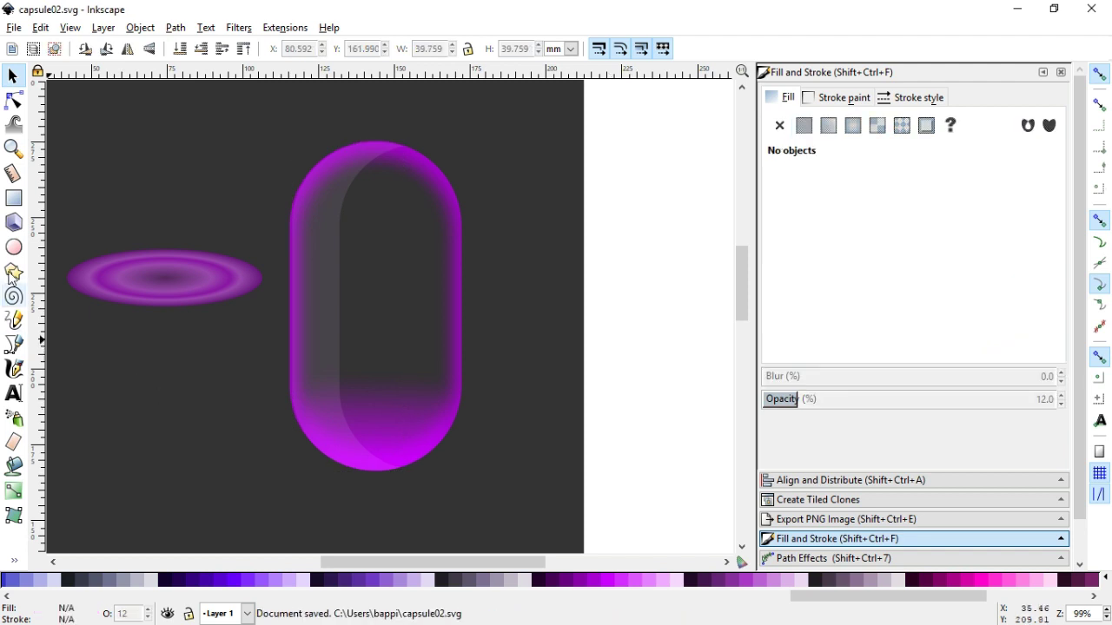
Draw a circle below the ringed ellipse and convert it to a path
click(13, 246)
drag(160, 390, 233, 462)
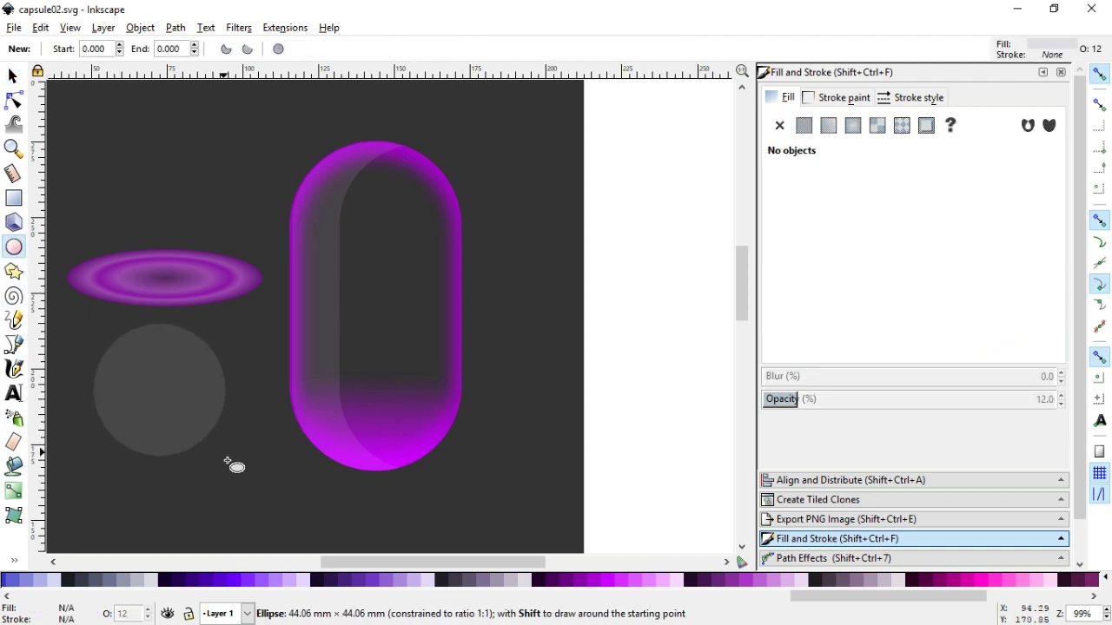
click(13, 77)
click(176, 27)
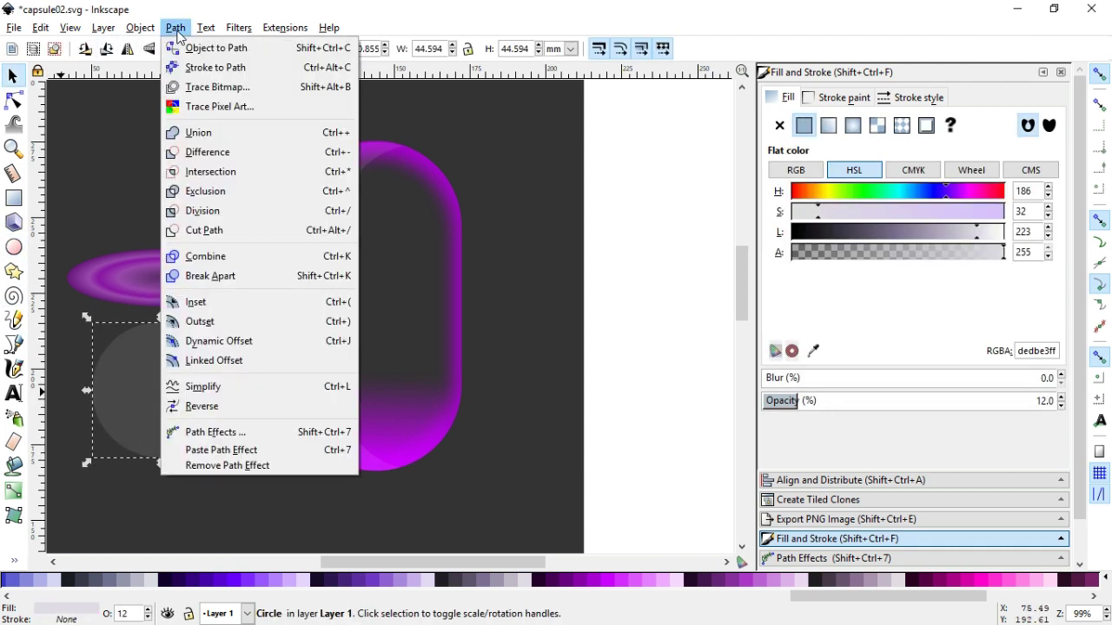
click(203, 70)
Cut a shrunken duplicate out of the circle to form a ring
right_click(137, 378)
click(196, 151)
click(231, 462)
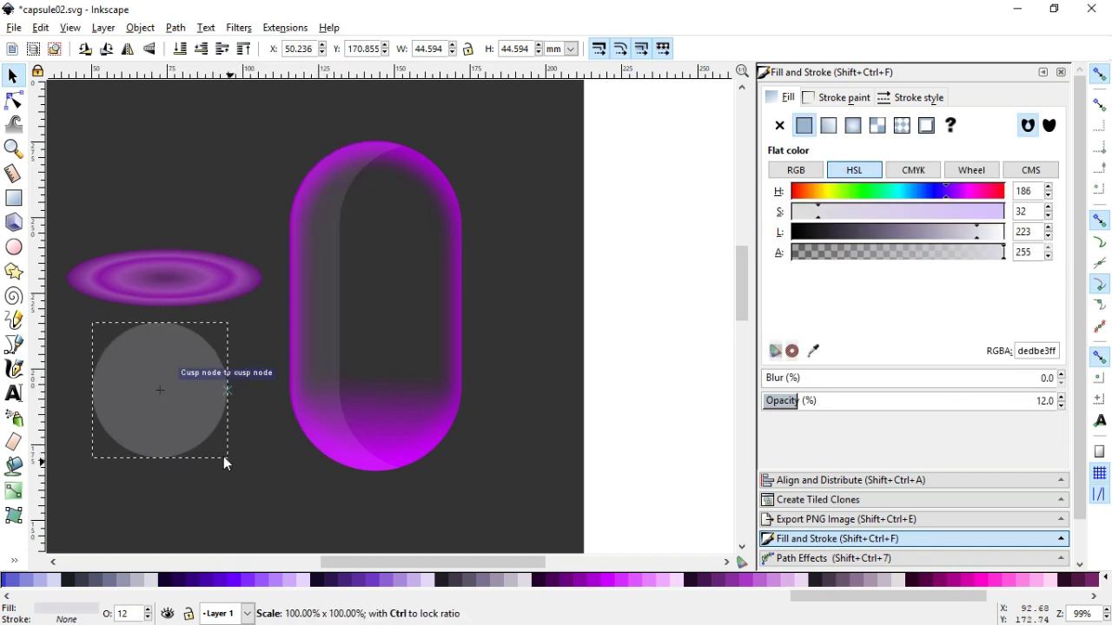
click(198, 416)
drag(231, 462, 216, 454)
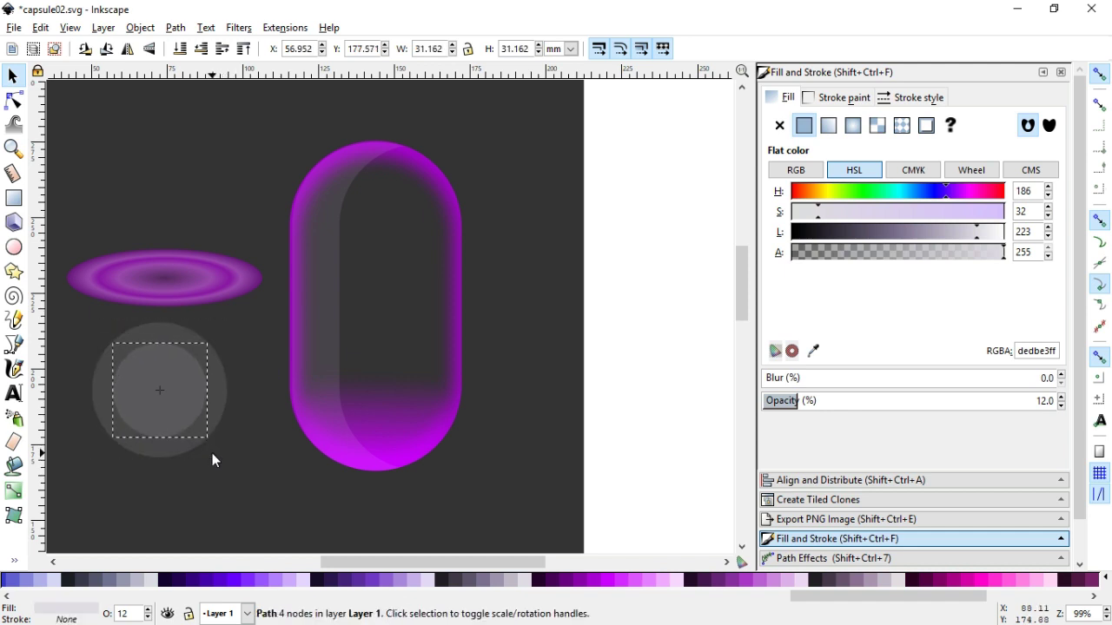
drag(213, 443, 221, 450)
shift+click(224, 422)
click(176, 27)
click(204, 151)
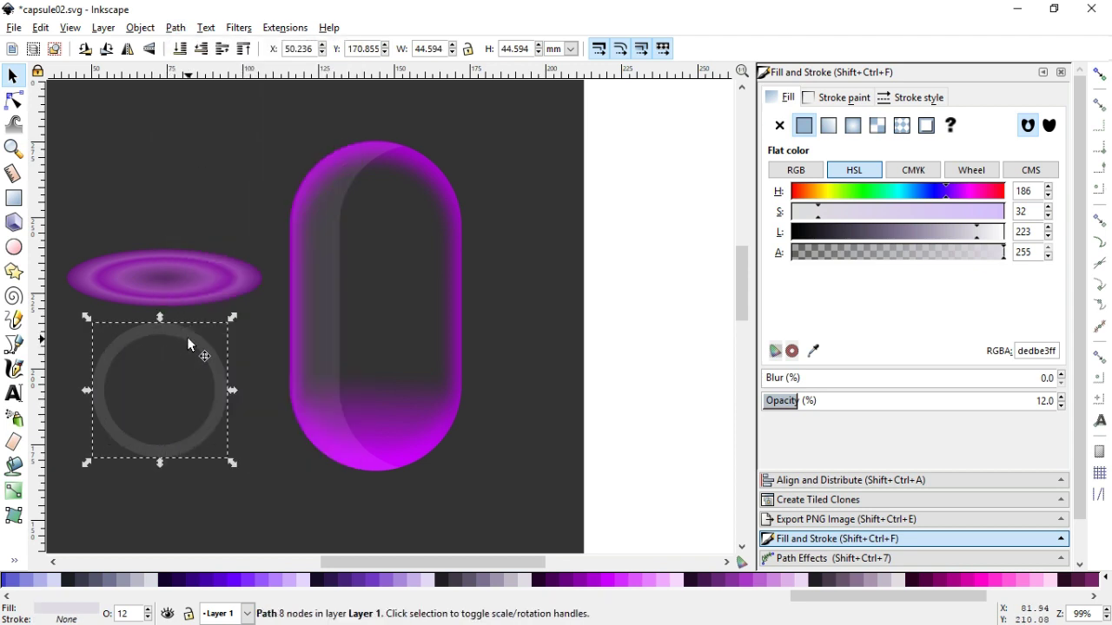
Draw two overlapping rectangles over the ring and union them into one shape
click(13, 198)
drag(63, 313, 266, 391)
mouse_move(172, 280)
mouse_down()
mouse_move(286, 439)
mouse_move(322, 518)
mouse_up()
key(s)
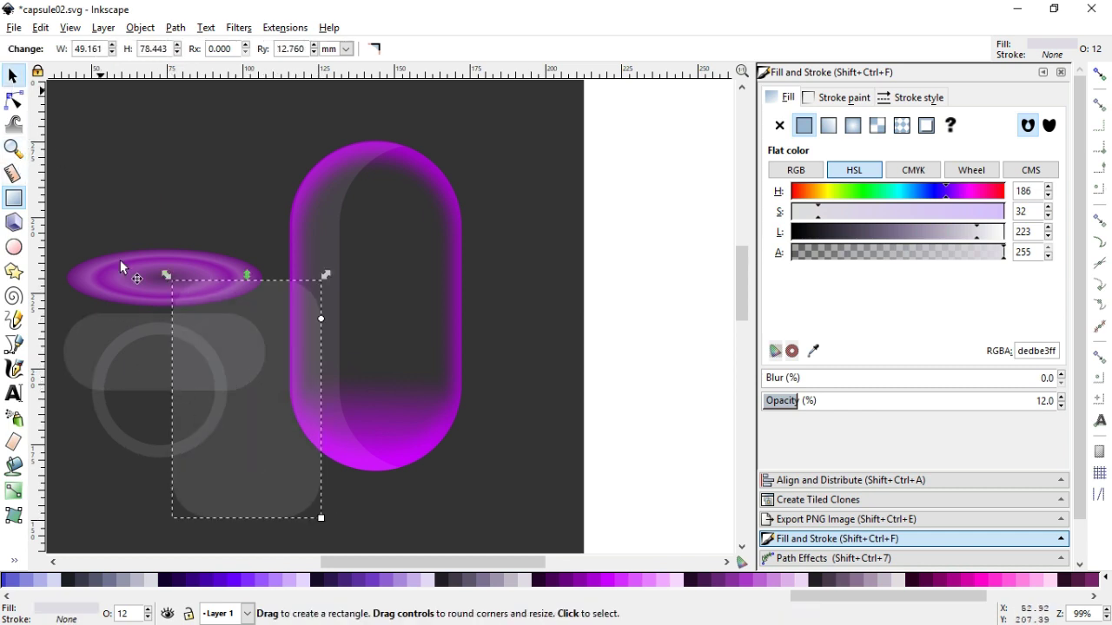
drag(168, 400, 157, 399)
shift+click(138, 377)
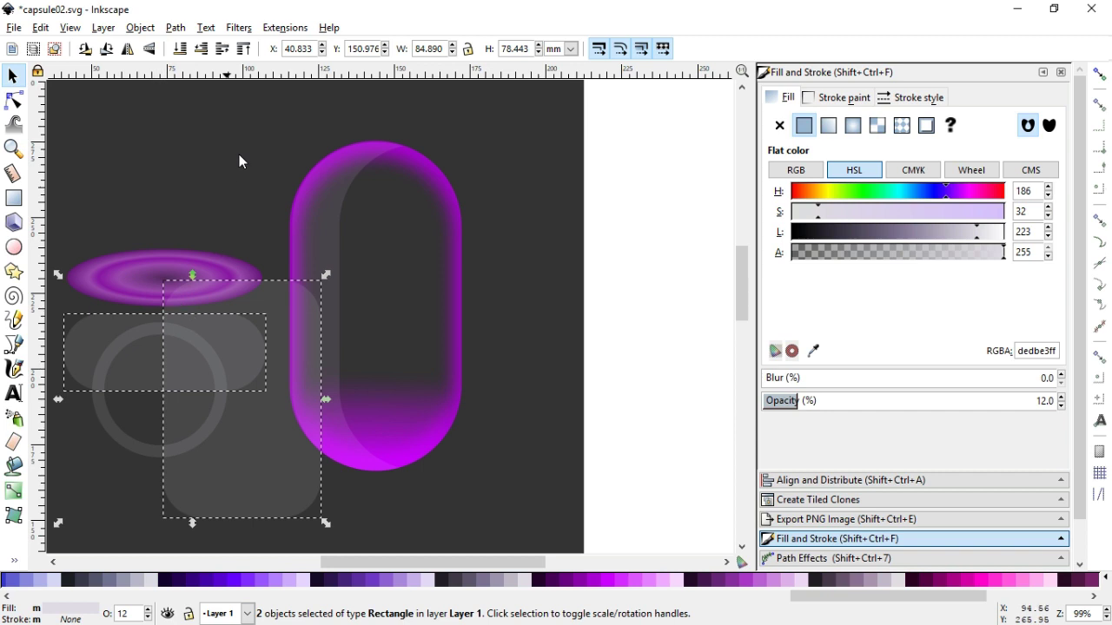
click(174, 27)
click(204, 132)
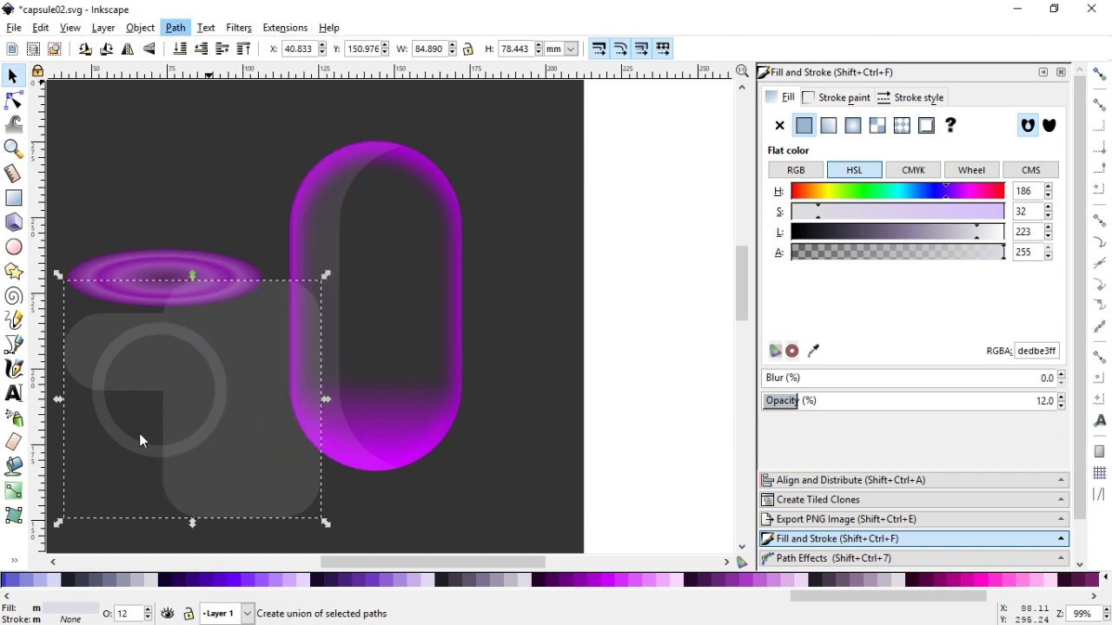
Subtract the merged rectangles from the ring and move the leftover arc to the capsule's lower-left
shift+click(113, 429)
click(175, 27)
click(207, 152)
drag(153, 409, 337, 463)
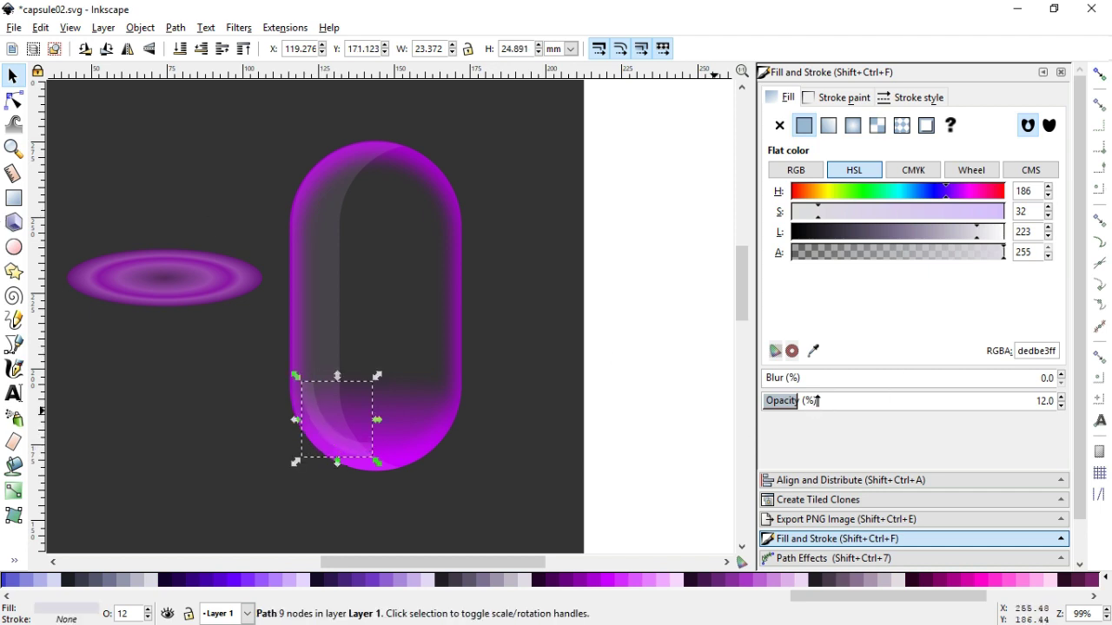
Set the arc to 100% opacity and round off its top and right ends
drag(816, 401, 1042, 400)
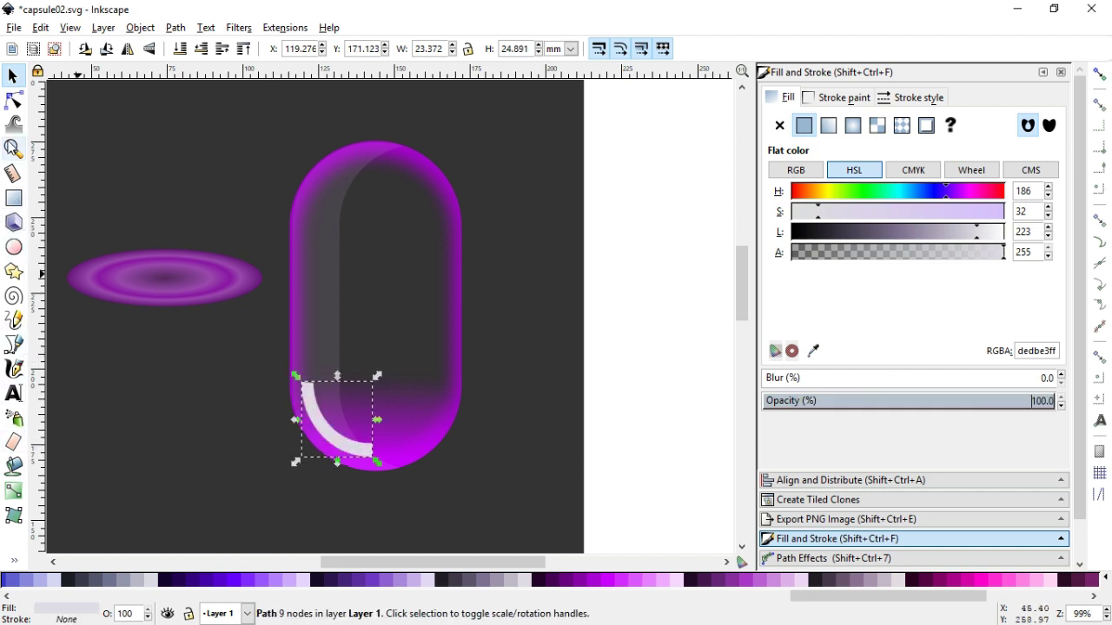
key(z)
drag(273, 348, 472, 482)
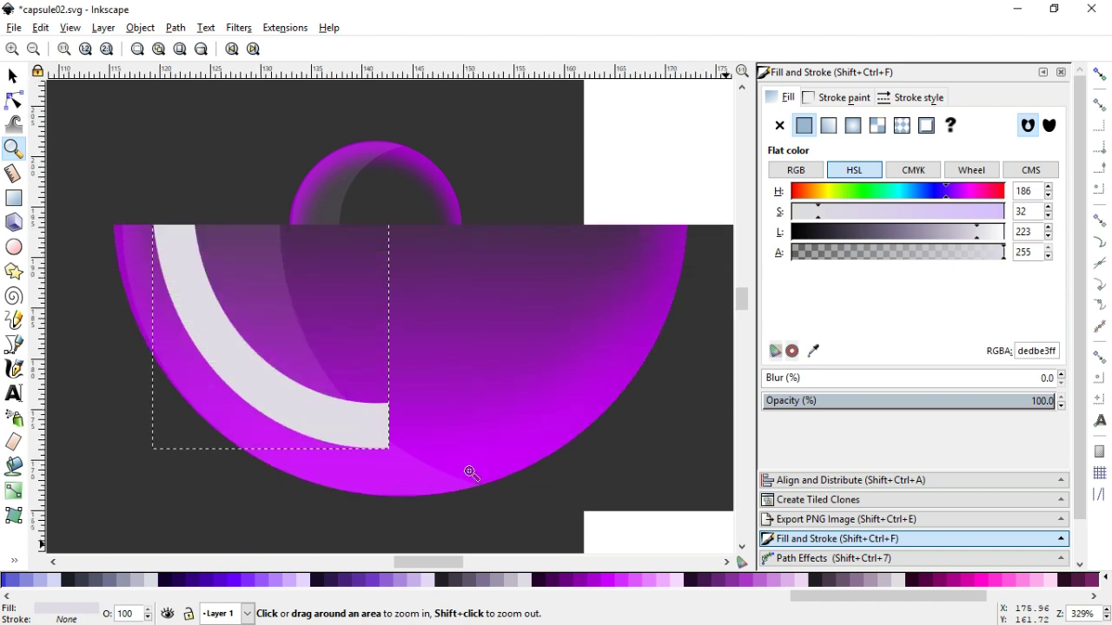
click(13, 100)
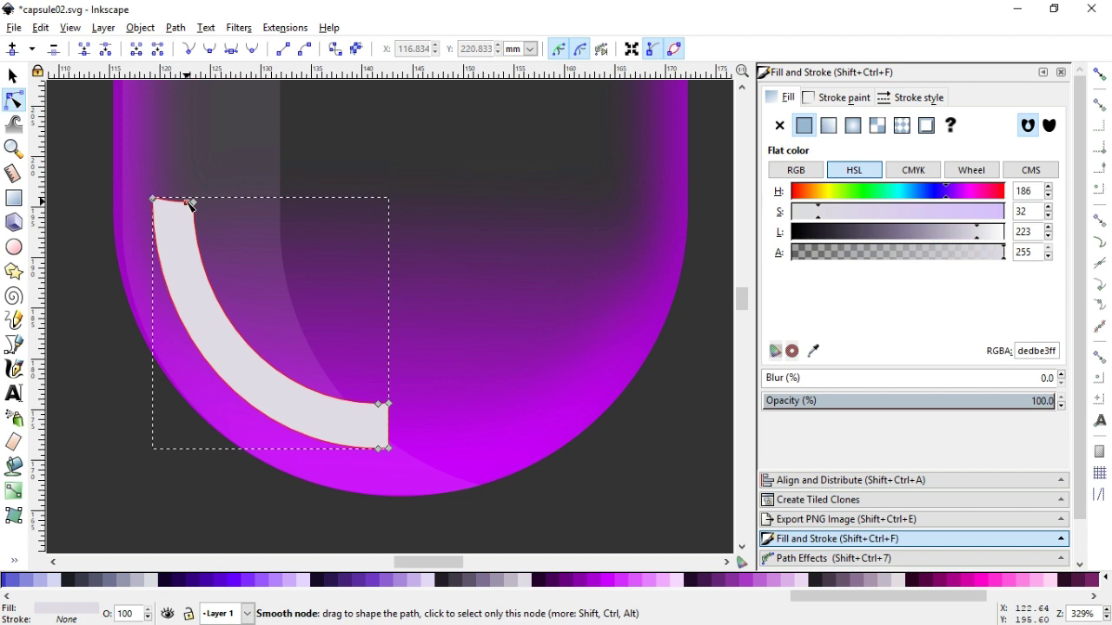
drag(189, 203, 185, 192)
key(ctrl+z)
key(ctrl+z)
key(ctrl+shift+z)
key(ctrl+shift+z)
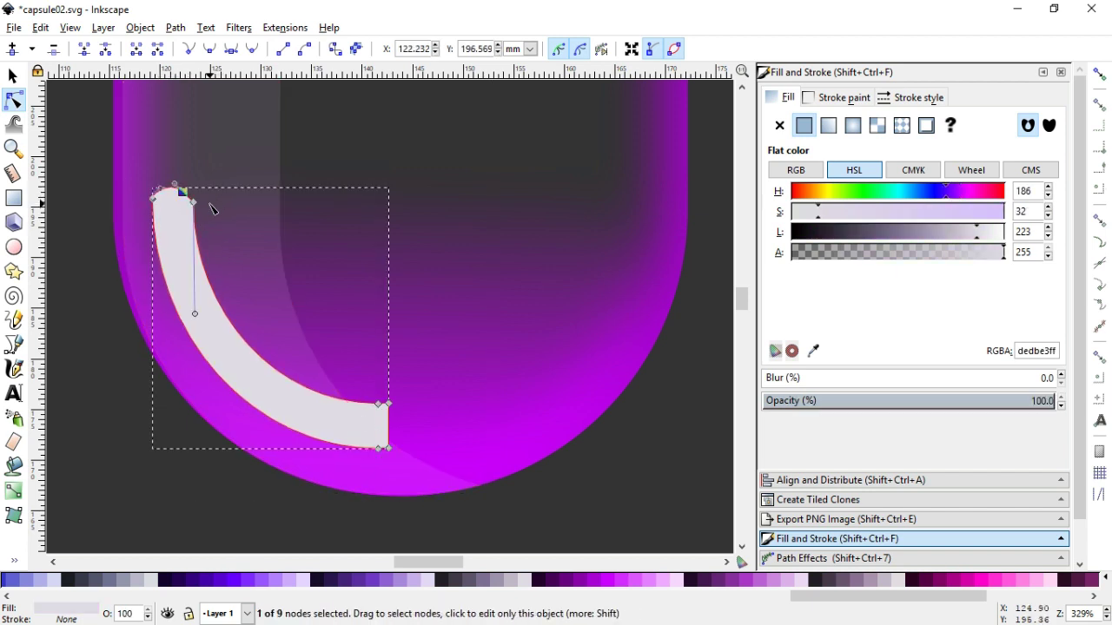
key(ctrl+z)
drag(184, 190, 192, 179)
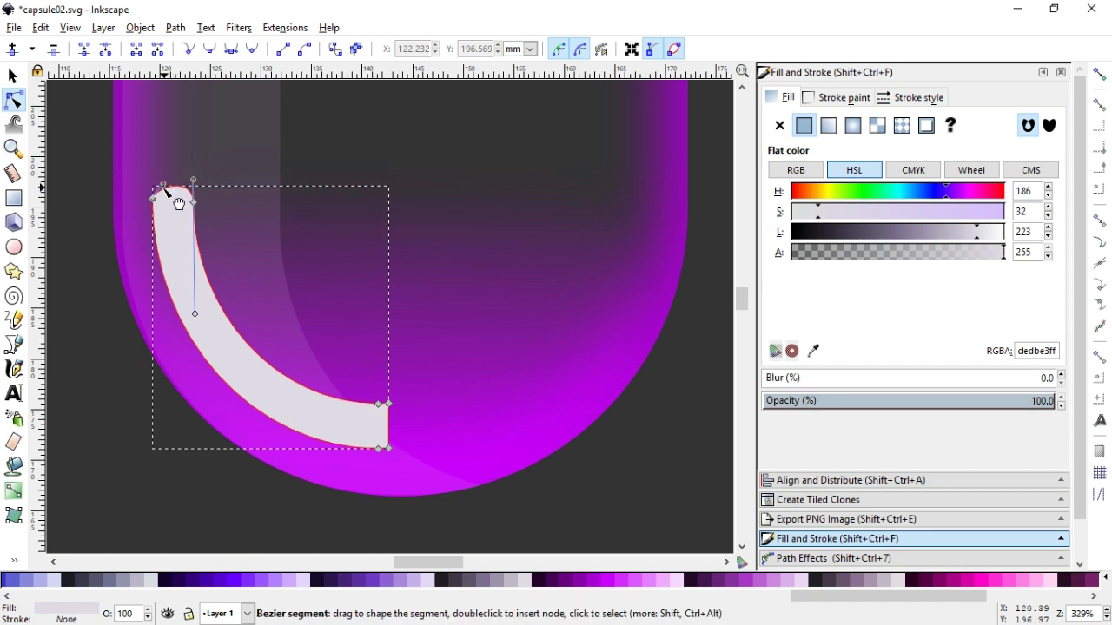
drag(390, 430, 415, 439)
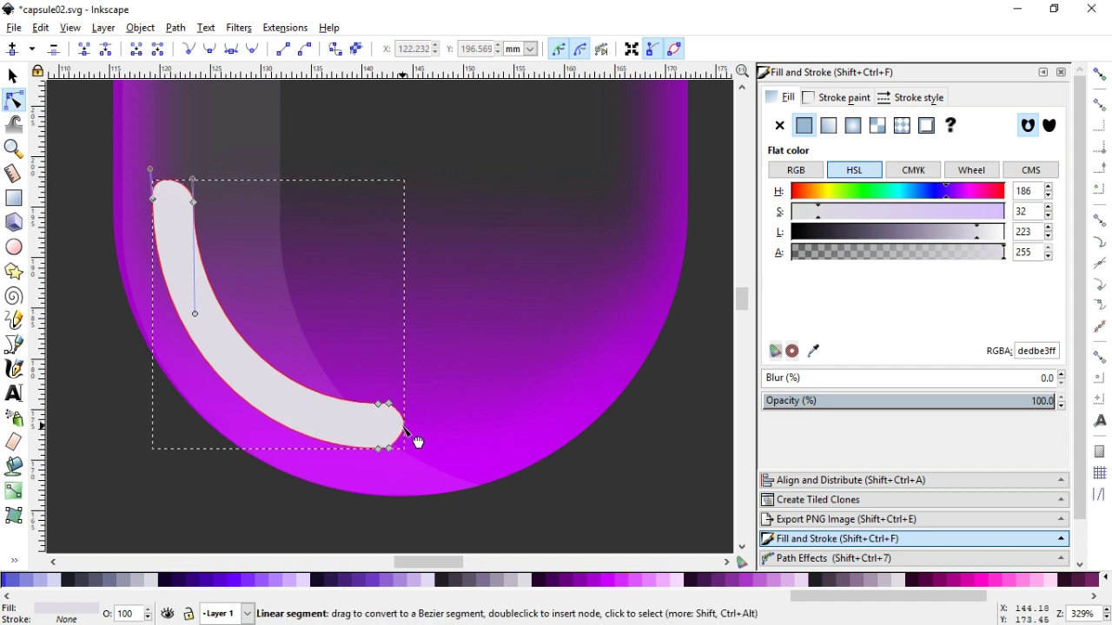
Stretch the arc slightly downward and tilt it to follow the capsule's edge
click(13, 76)
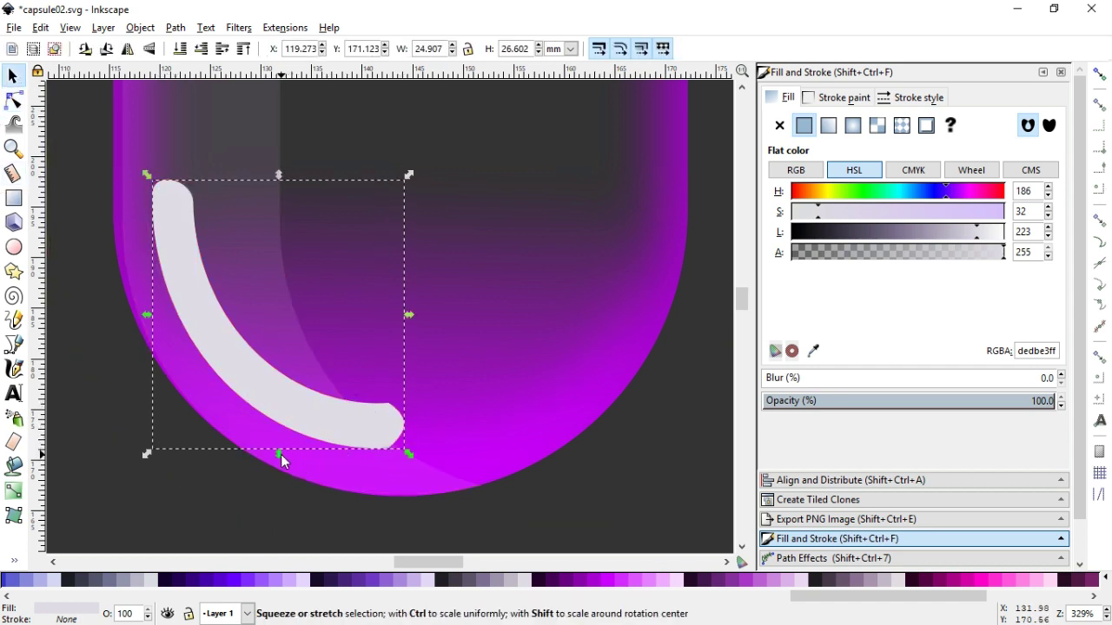
drag(280, 455, 280, 475)
key(n)
click(388, 422)
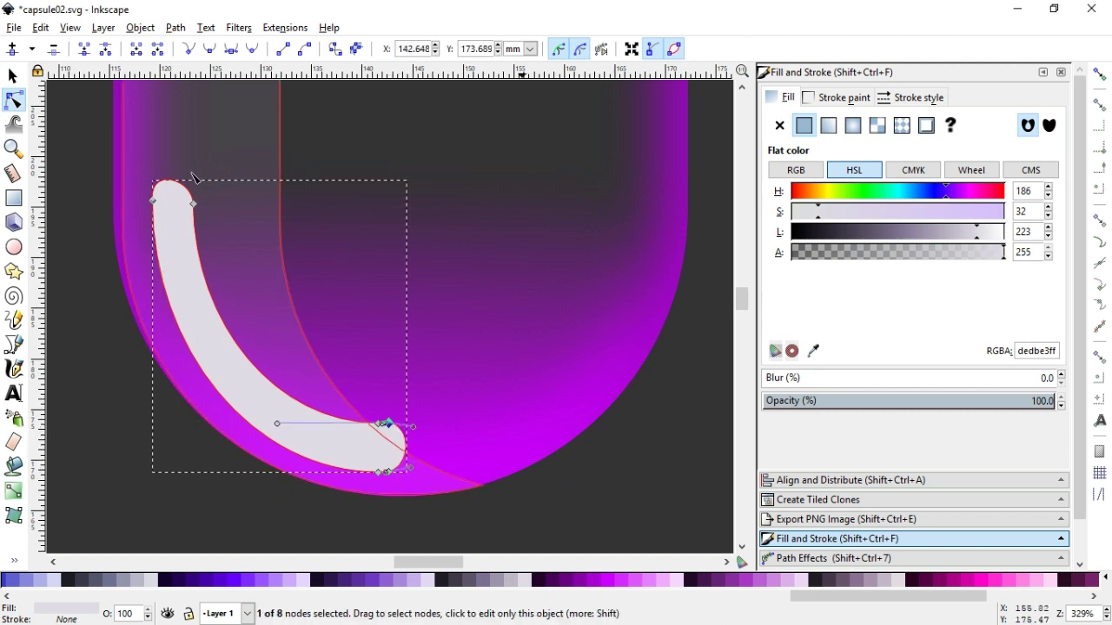
key(s)
key(minus)
key(minus)
click(519, 402)
click(347, 367)
mouse_move(385, 235)
mouse_down()
mouse_move(391, 250)
mouse_move(391, 210)
mouse_up()
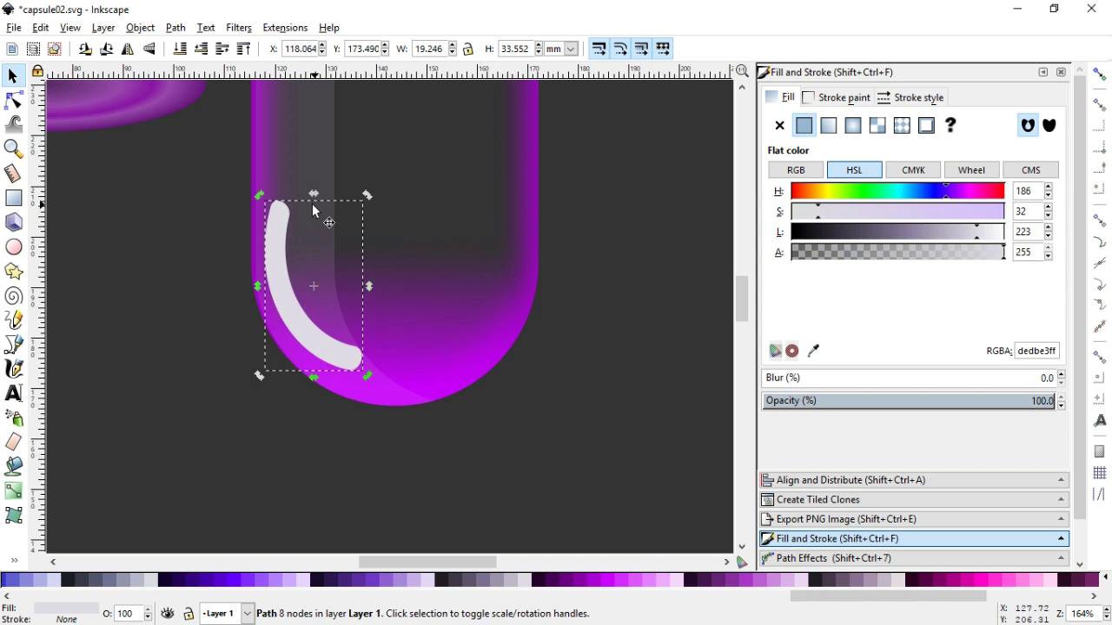
Refine the curvature near the arc's top end, then deselect
key(n)
drag(248, 279, 275, 282)
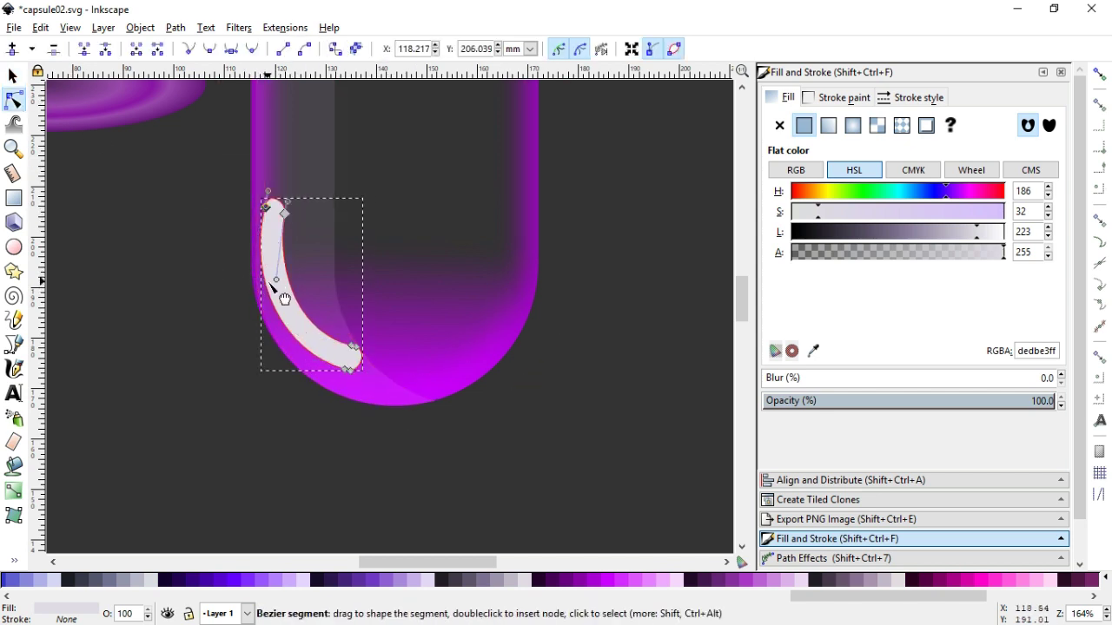
drag(269, 187, 220, 320)
drag(243, 154, 199, 176)
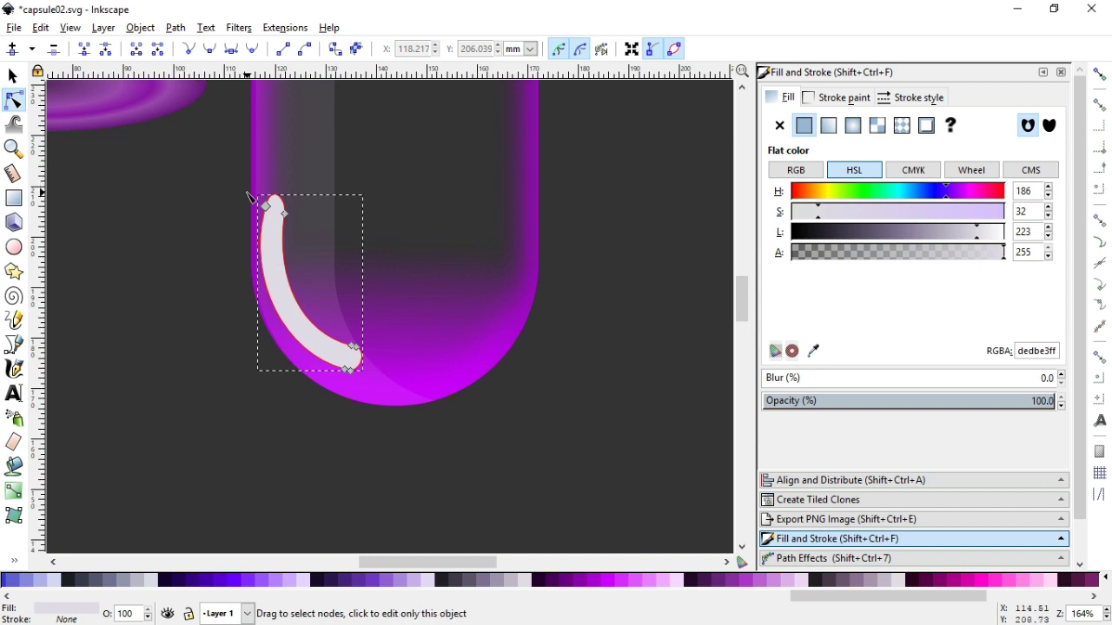
key(ctrl+z)
key(space)
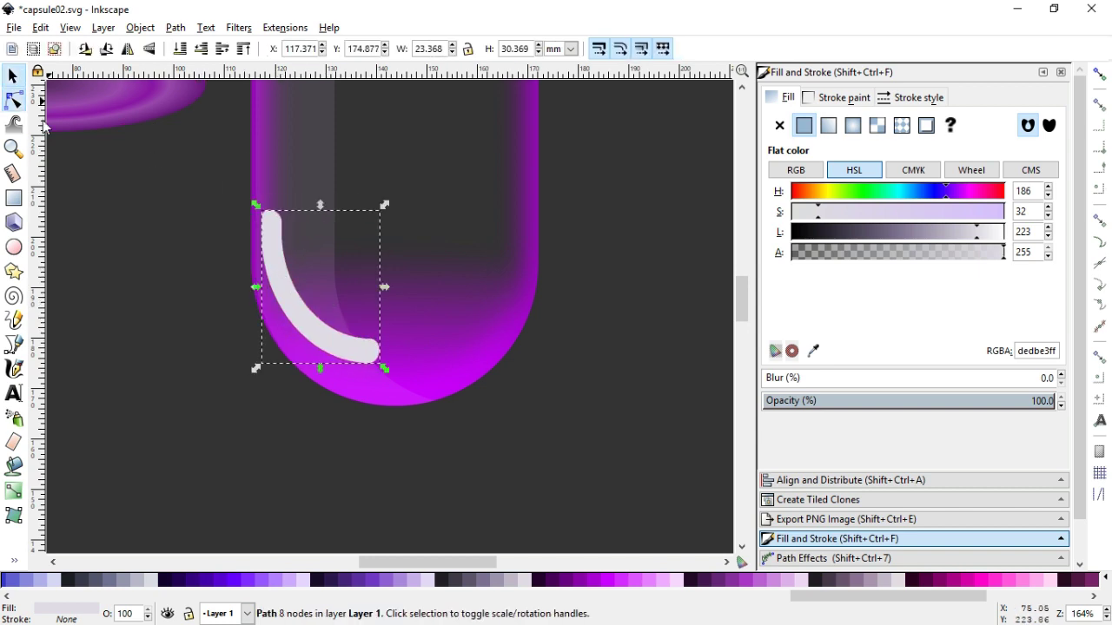
key(space)
key(ctrl+z)
key(space)
key(Escape)
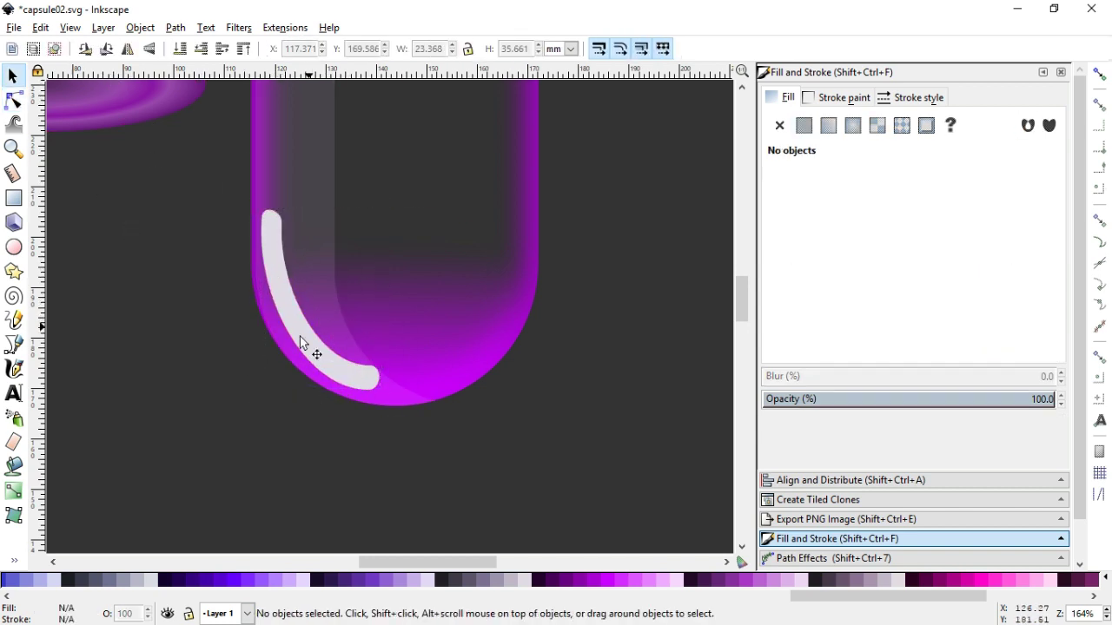
Draw a small circle just past the arc's lower end and convert it to a path
click(291, 324)
key(Escape)
key(e)
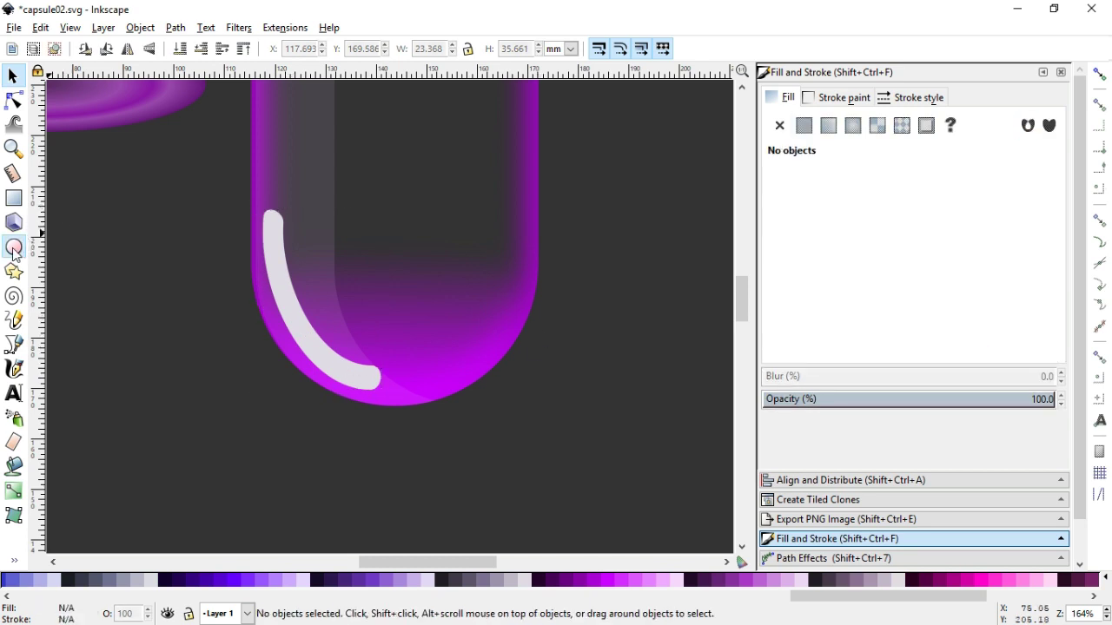
drag(392, 370, 420, 393)
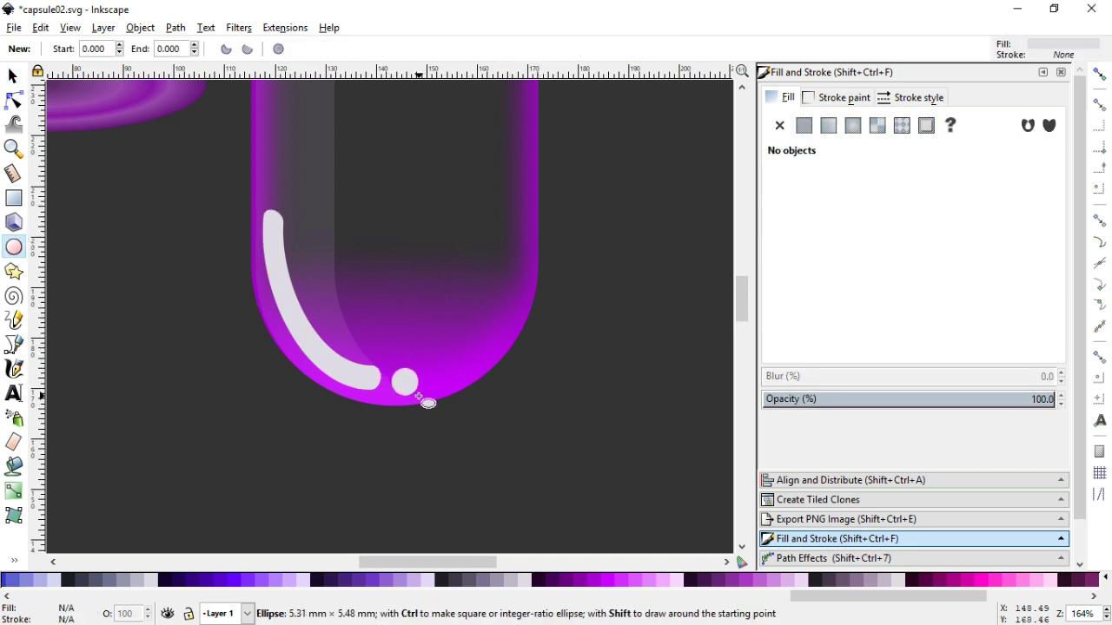
click(12, 77)
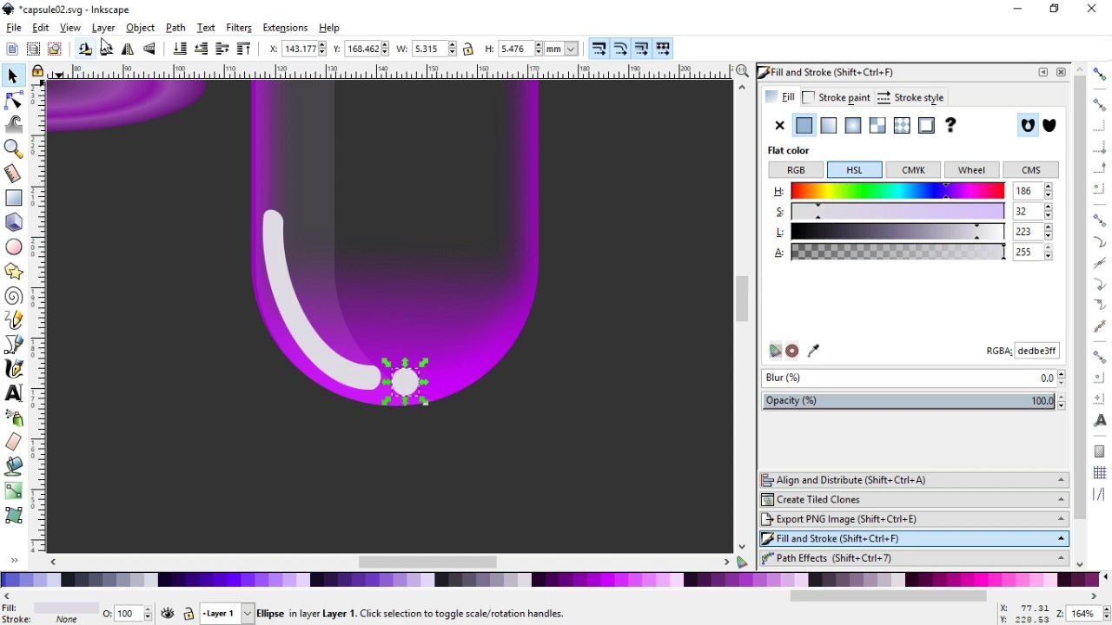
click(140, 28)
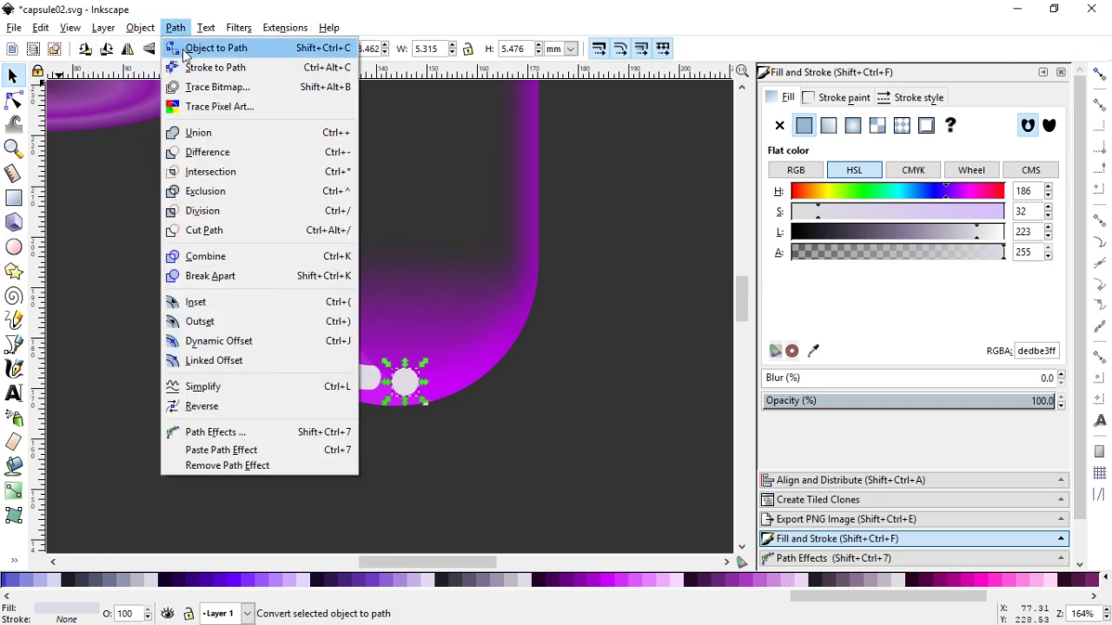
click(189, 49)
click(614, 316)
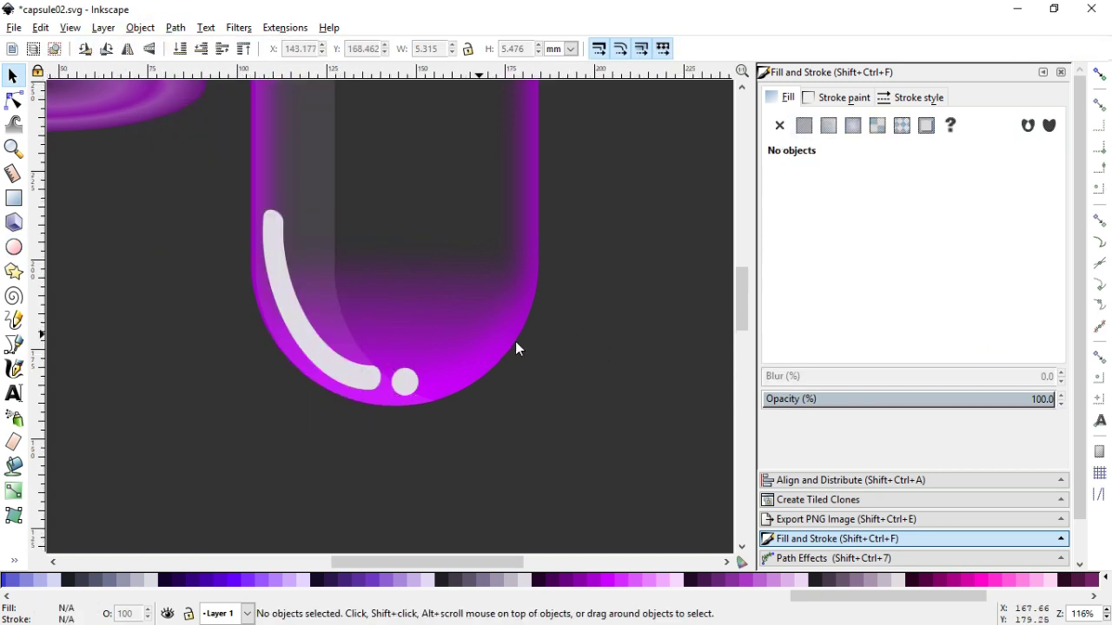
Set the highlight arc and dot to about 69% opacity and save capsule02.svg
key(minus)
key(minus)
drag(426, 369, 313, 251)
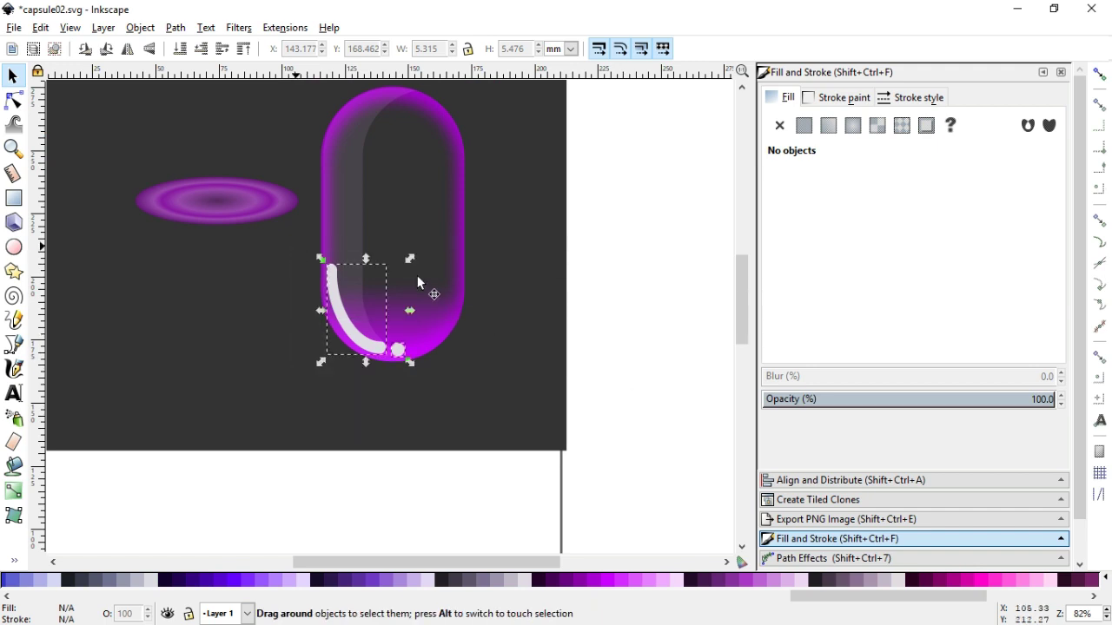
click(900, 401)
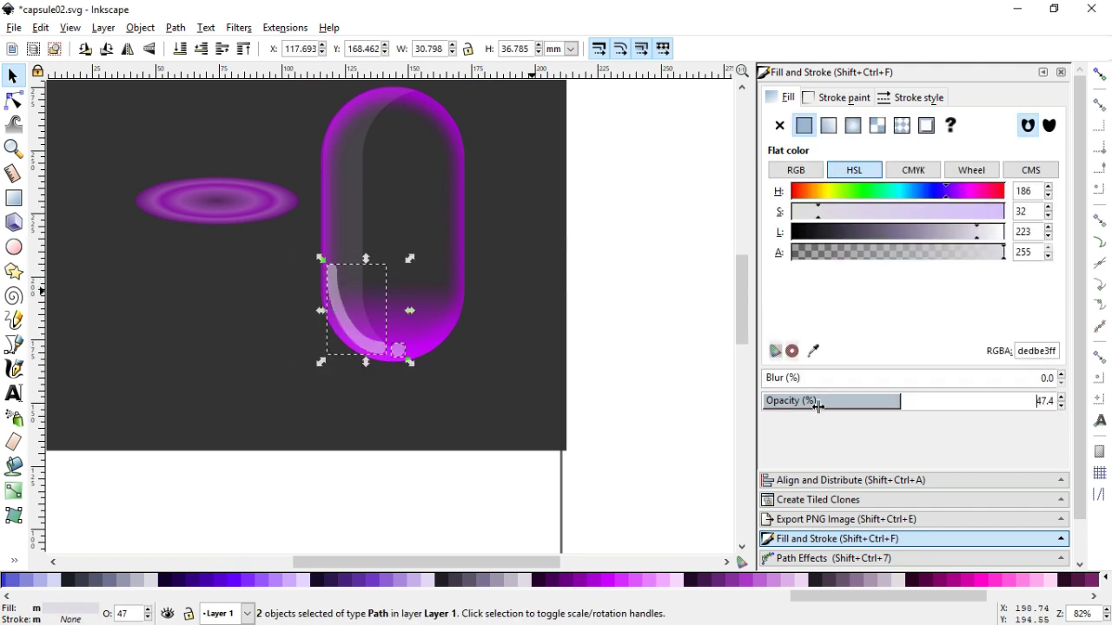
click(923, 402)
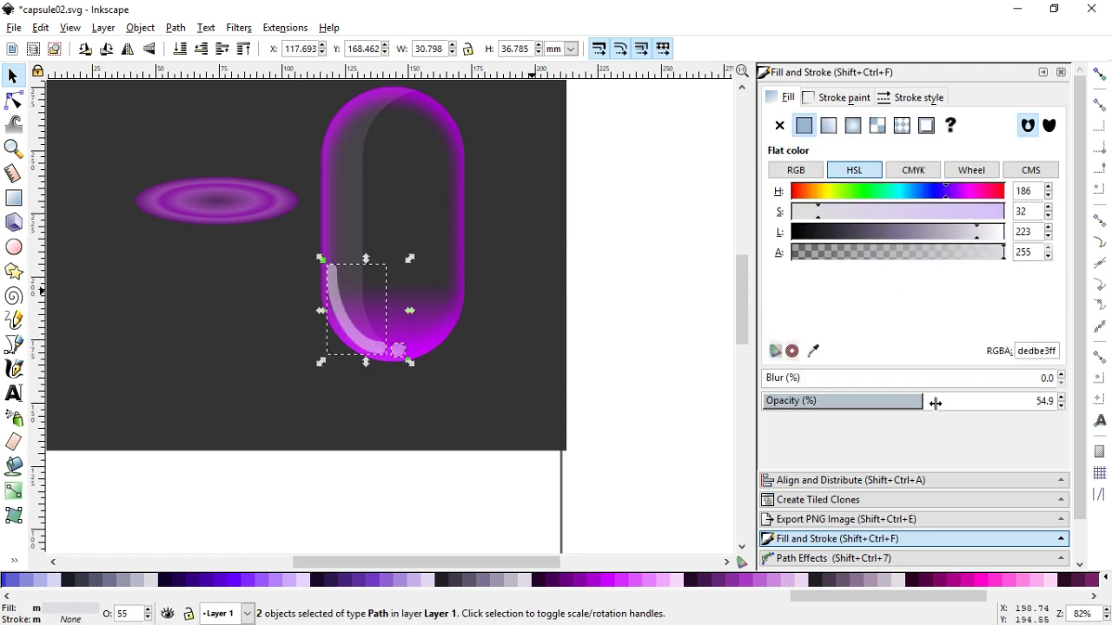
click(963, 402)
click(615, 368)
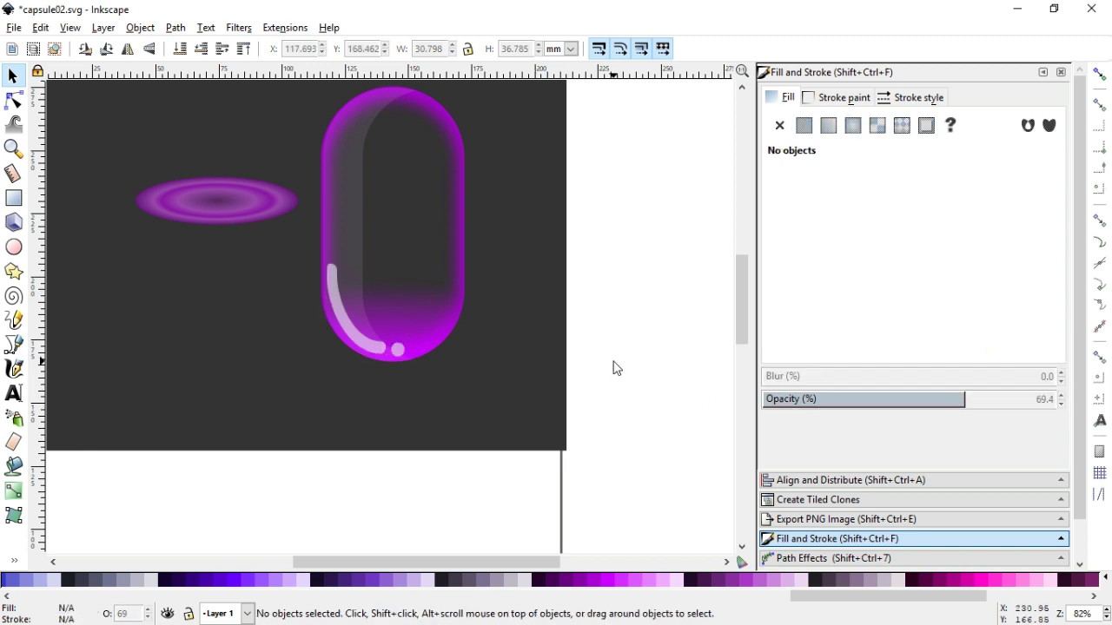
drag(744, 296, 740, 278)
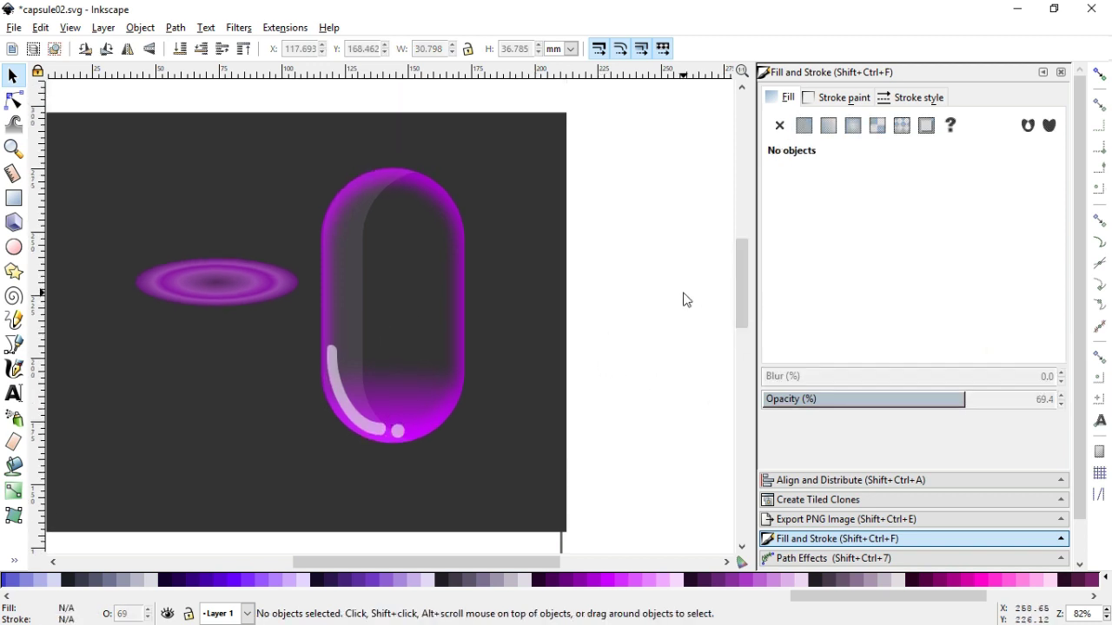
key(ctrl+s)
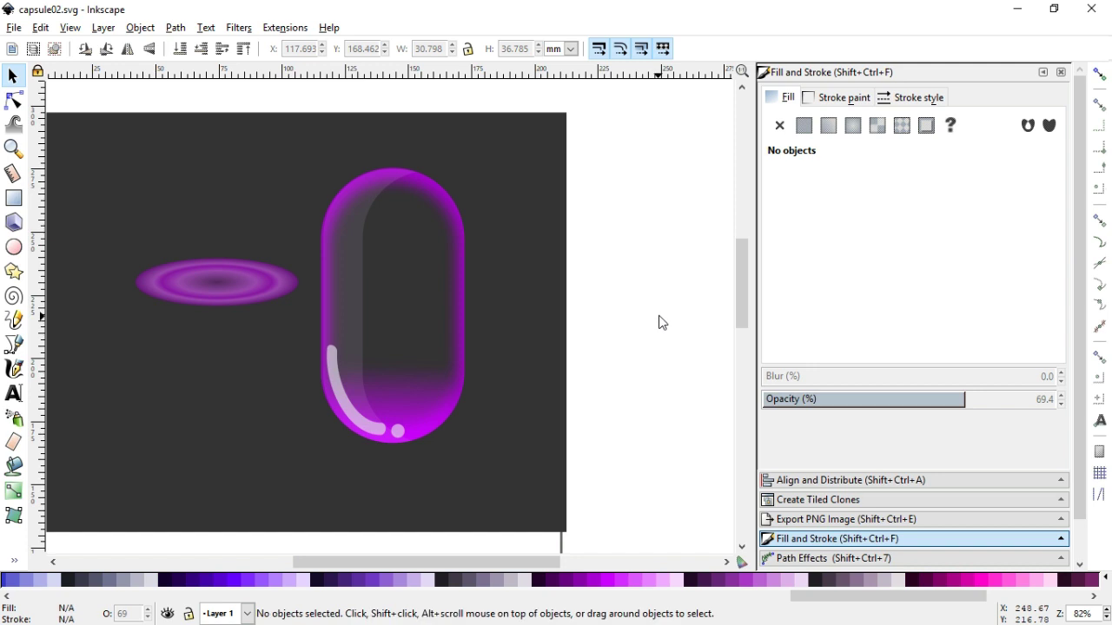
click(13, 149)
drag(290, 136, 509, 286)
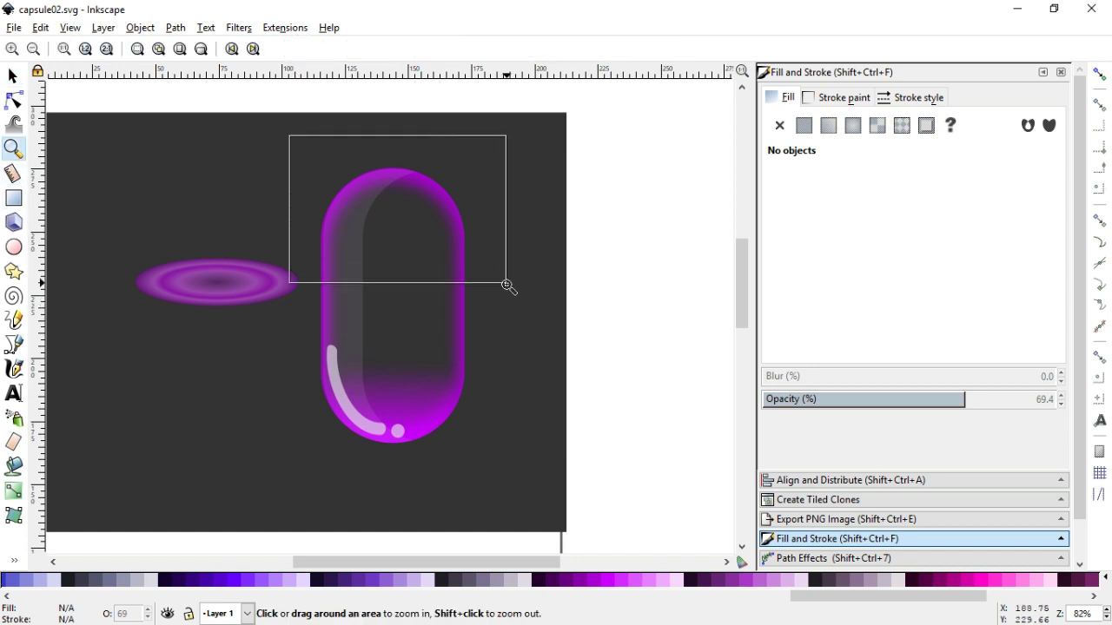
Draw a pale circle over the capsule's rounded top and convert it to a path
click(14, 246)
drag(241, 237, 397, 402)
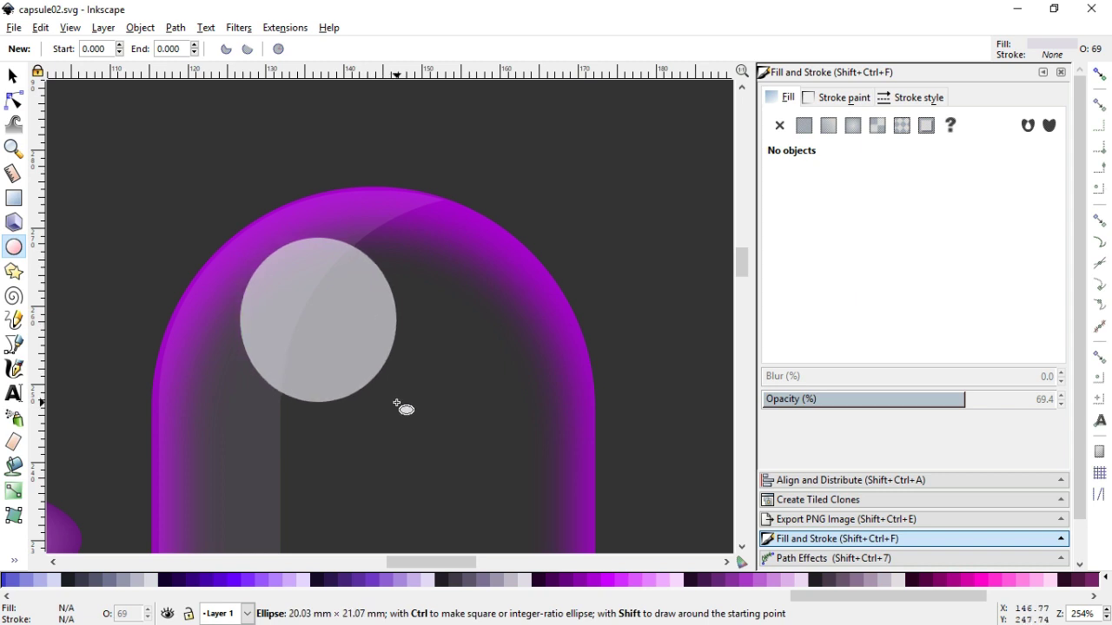
click(15, 76)
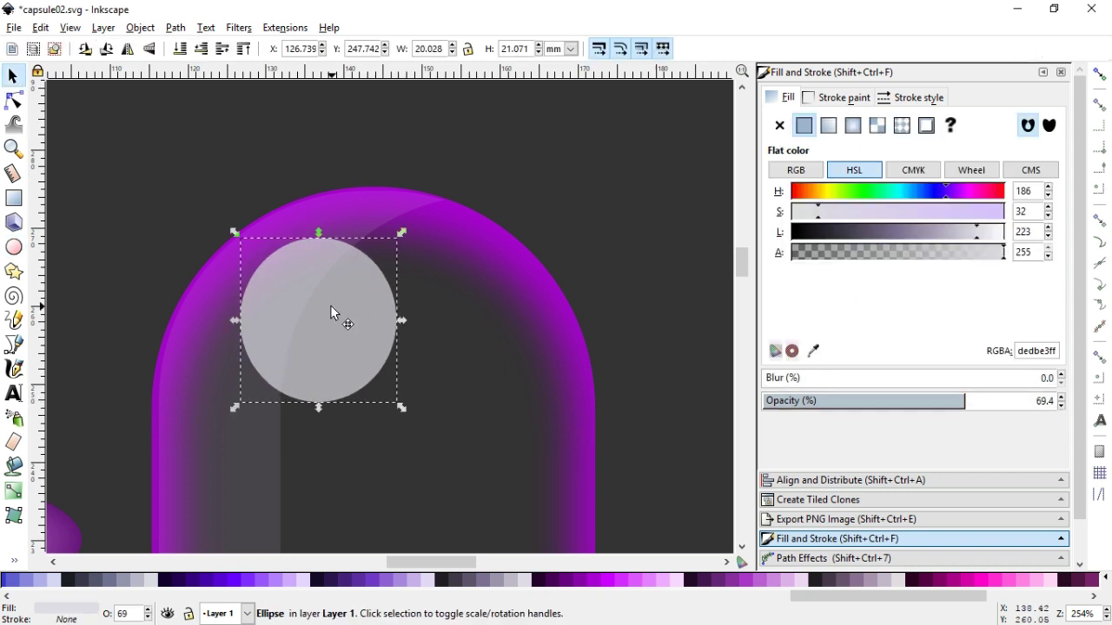
drag(330, 305, 314, 285)
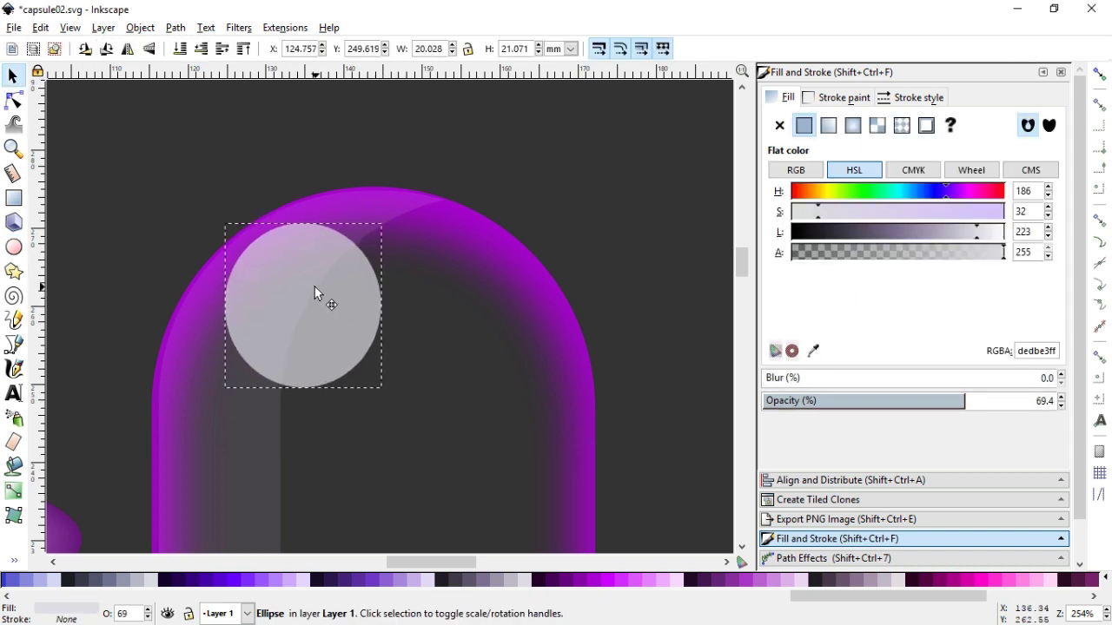
drag(314, 285, 318, 290)
click(175, 27)
click(209, 47)
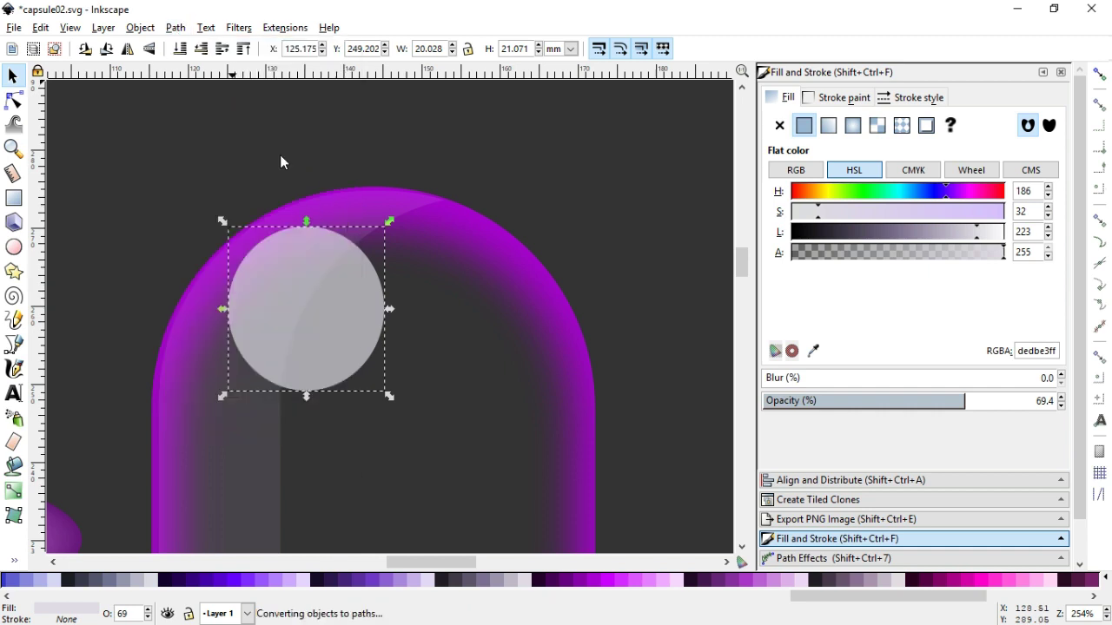
right_click(313, 271)
click(273, 247)
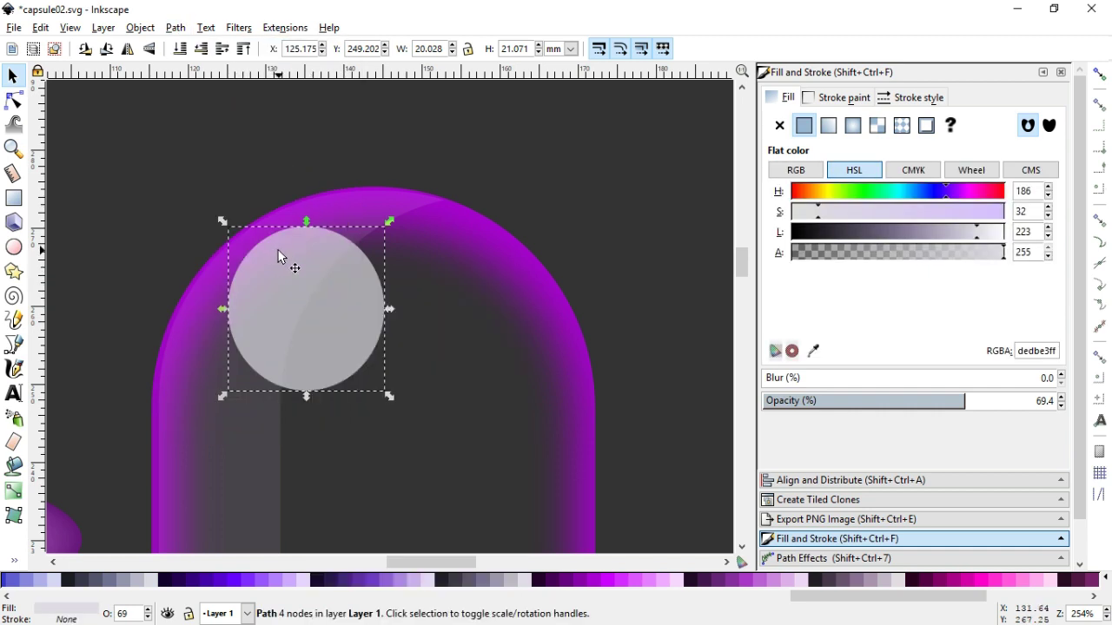
Drag the circle's bottom and right nodes up into an arched, horn-shaped streak
click(13, 101)
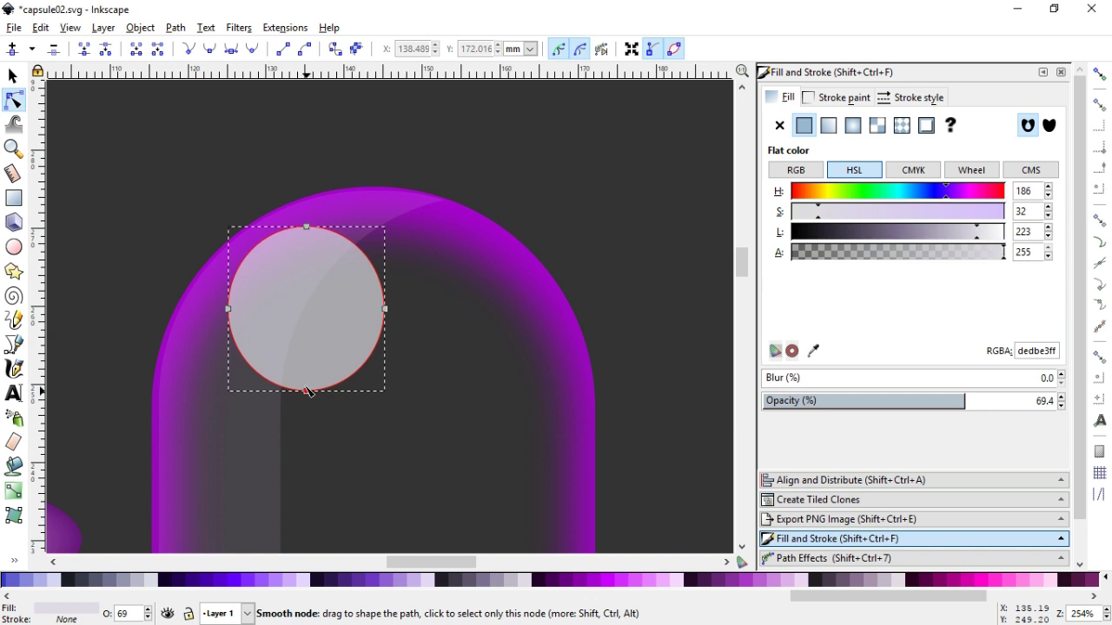
drag(305, 397, 289, 299)
mouse_move(385, 310)
mouse_down()
mouse_move(304, 236)
mouse_move(330, 255)
mouse_move(302, 261)
mouse_up()
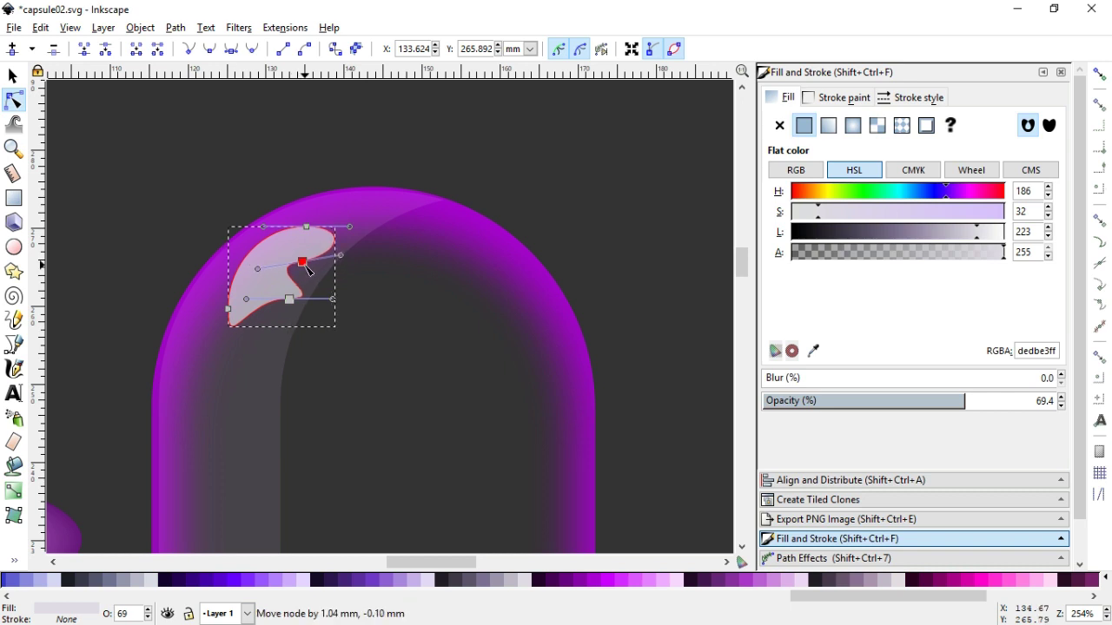
click(282, 298)
mouse_move(282, 298)
mouse_down()
mouse_move(265, 263)
mouse_move(250, 315)
mouse_up()
click(301, 261)
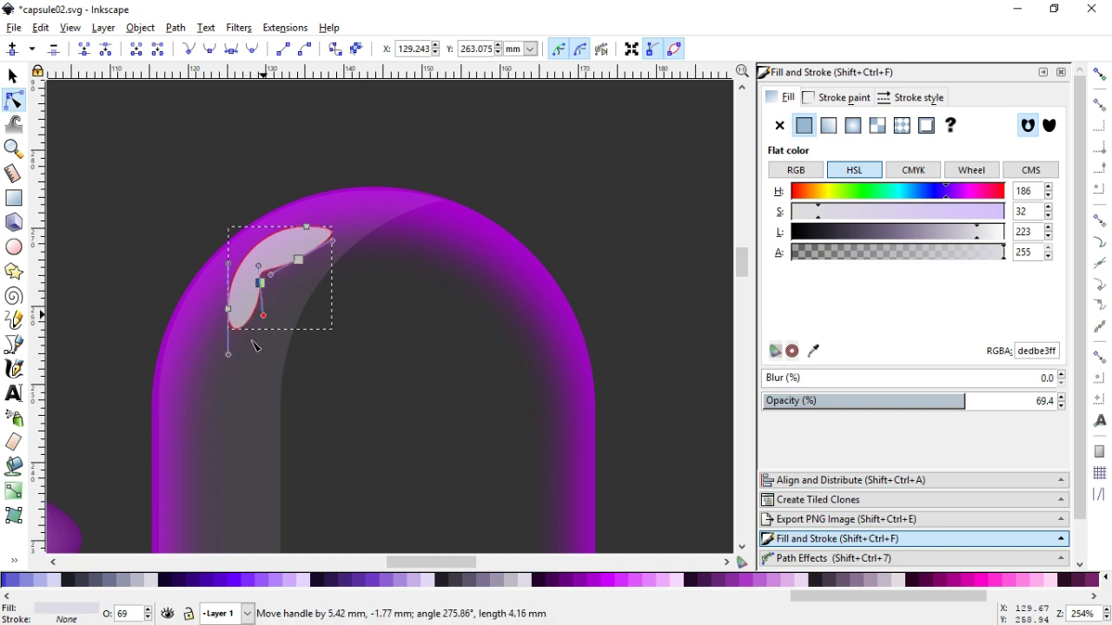
drag(229, 356, 232, 343)
Lengthen the streak's lower end and refine its upper and inner curves
click(298, 260)
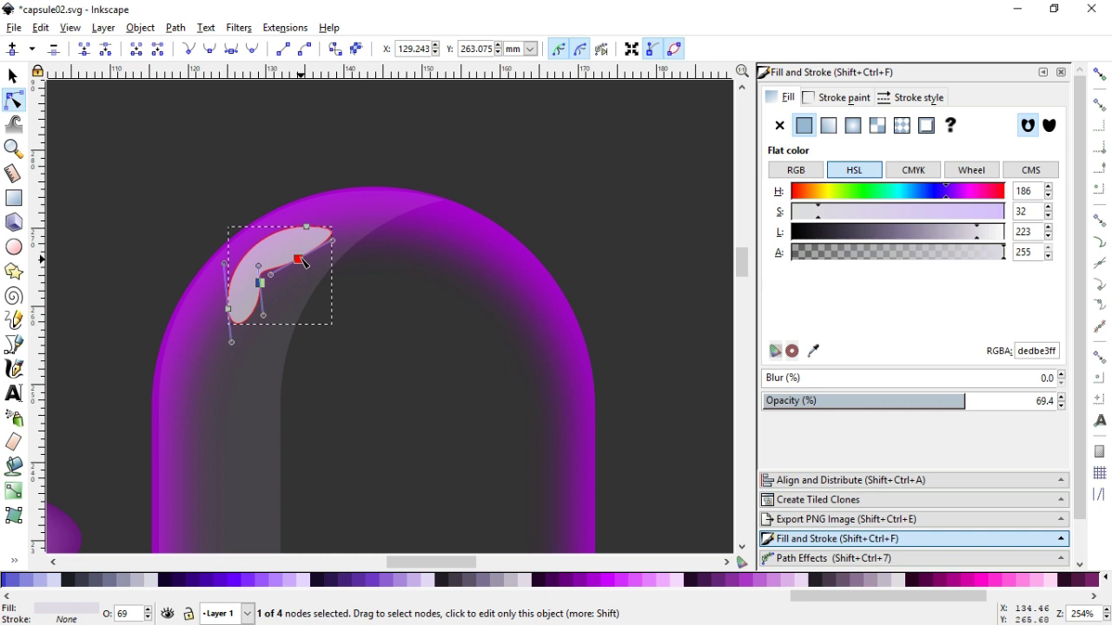
drag(262, 287, 270, 306)
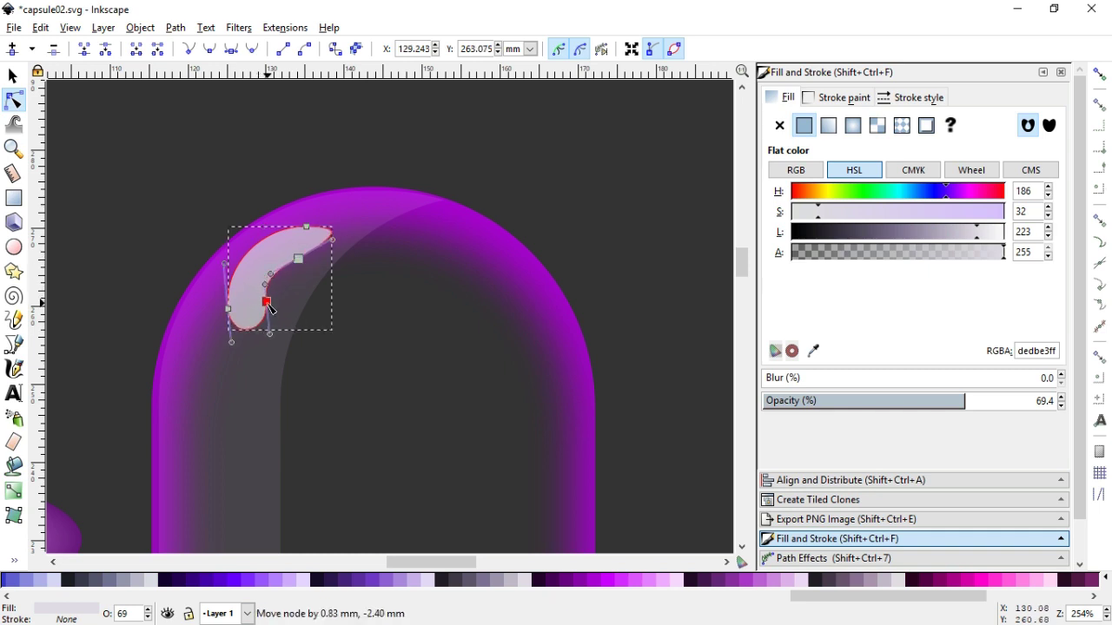
drag(301, 261, 314, 271)
drag(349, 227, 303, 222)
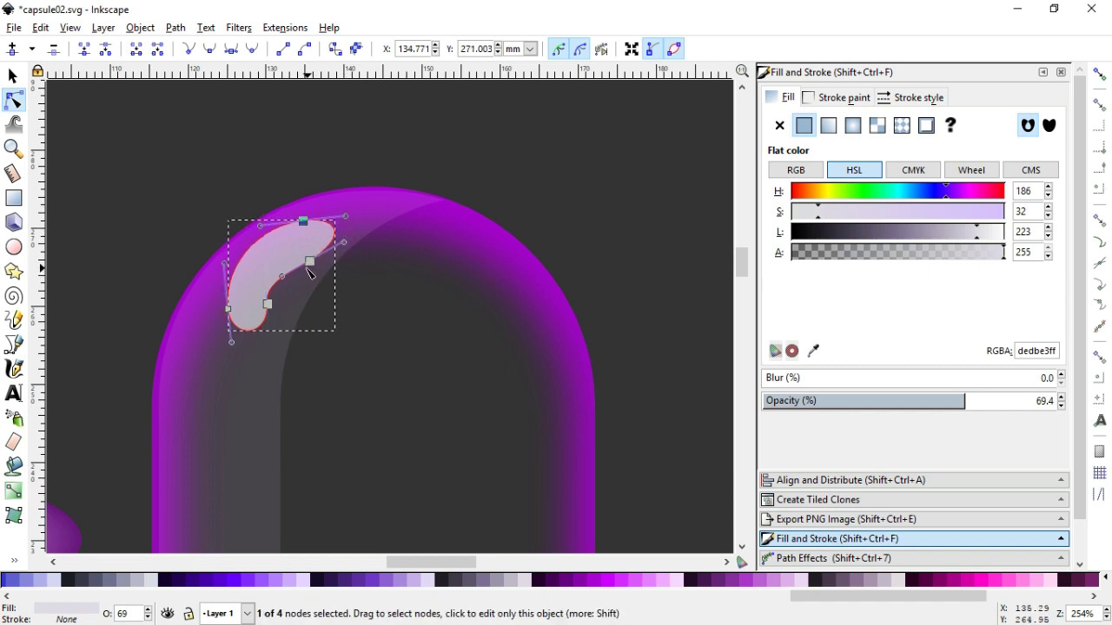
drag(283, 276, 285, 295)
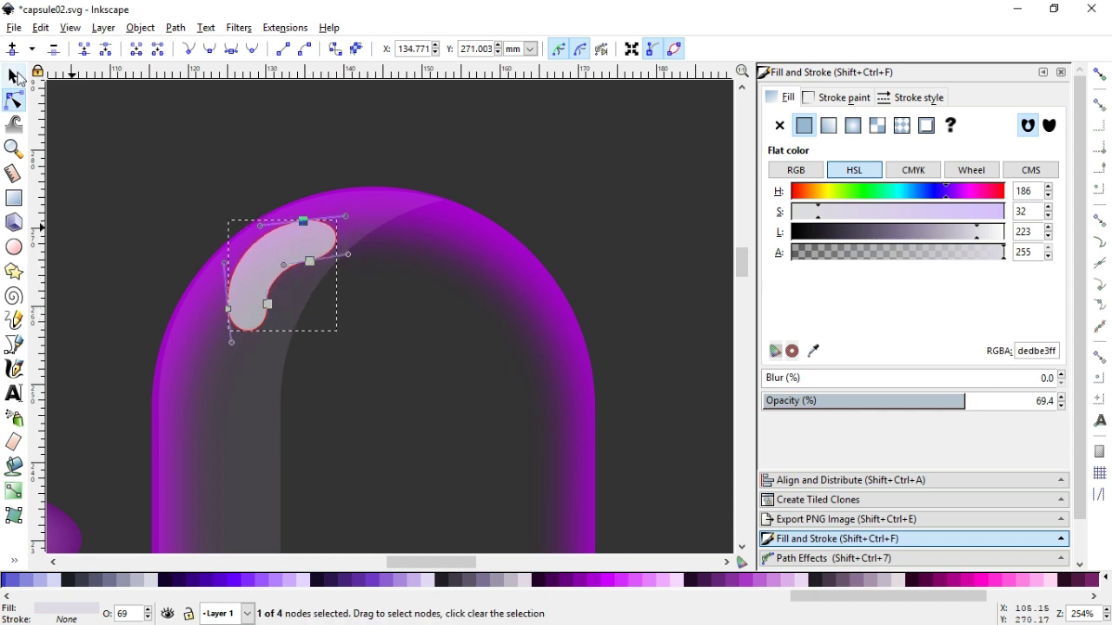
Reselect the highlight streak, pick two of its nodes together, then deselect it
click(15, 76)
key(Escape)
click(273, 266)
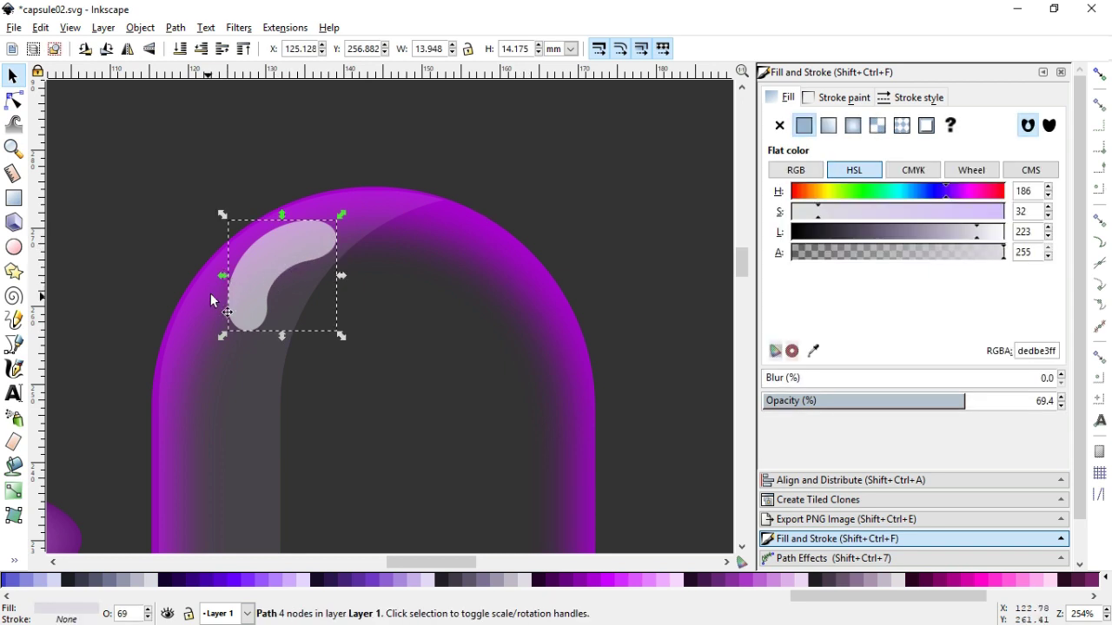
click(272, 250)
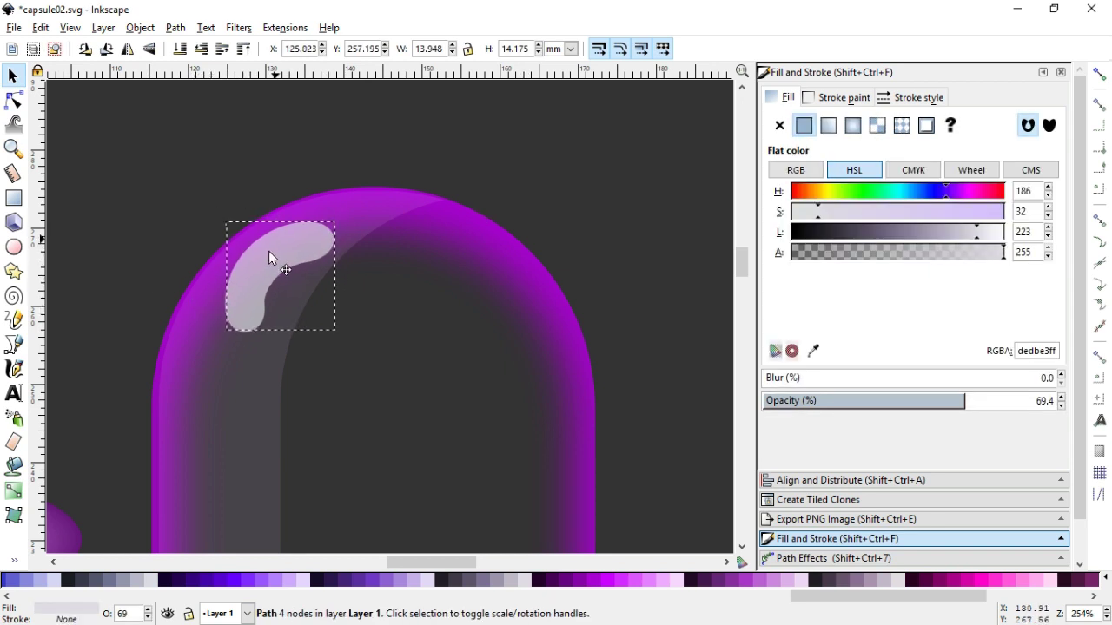
click(13, 101)
mouse_move(194, 300)
mouse_down()
mouse_move(270, 323)
mouse_move(249, 312)
mouse_move(238, 351)
mouse_move(201, 354)
mouse_move(205, 316)
mouse_move(251, 321)
mouse_up()
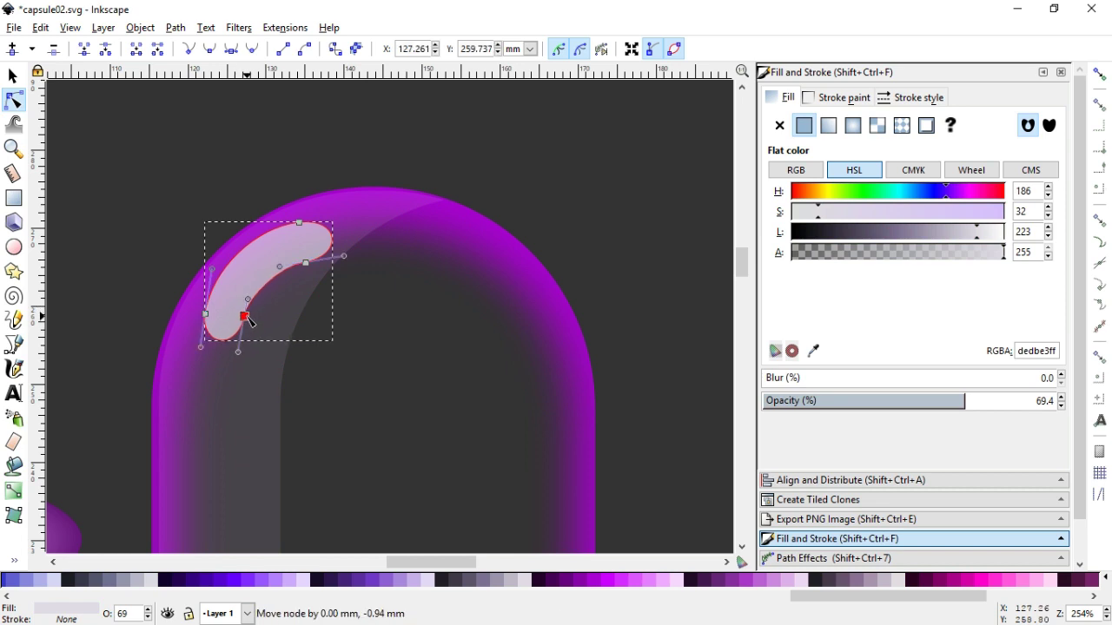
click(13, 75)
click(68, 254)
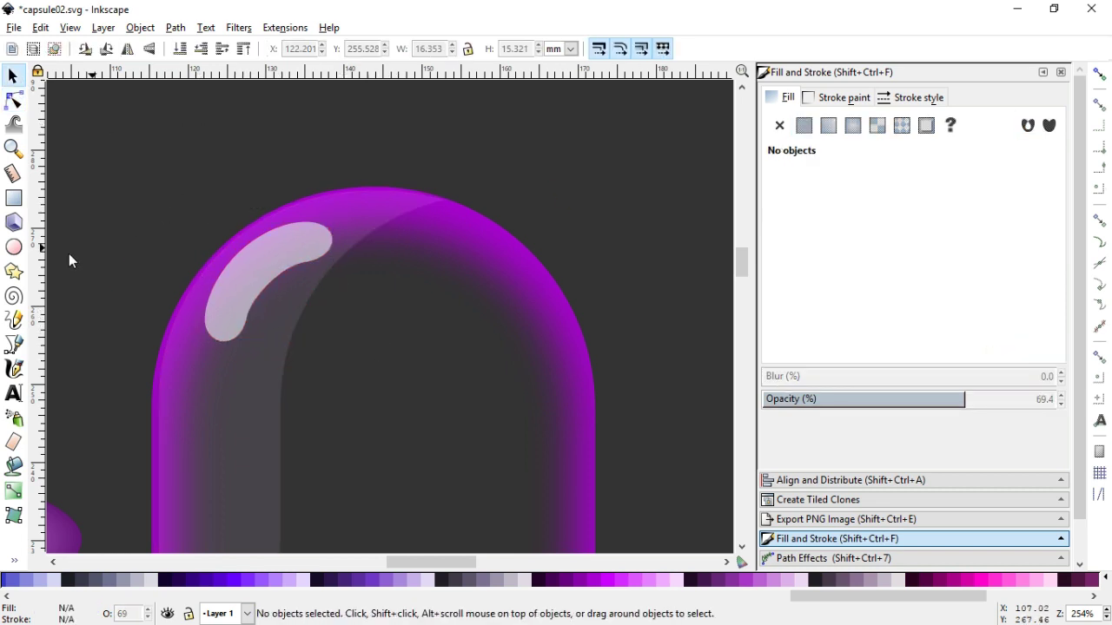
Draw a small dot below the streak, union the two, and set opacity to 49
click(13, 247)
drag(187, 357, 231, 405)
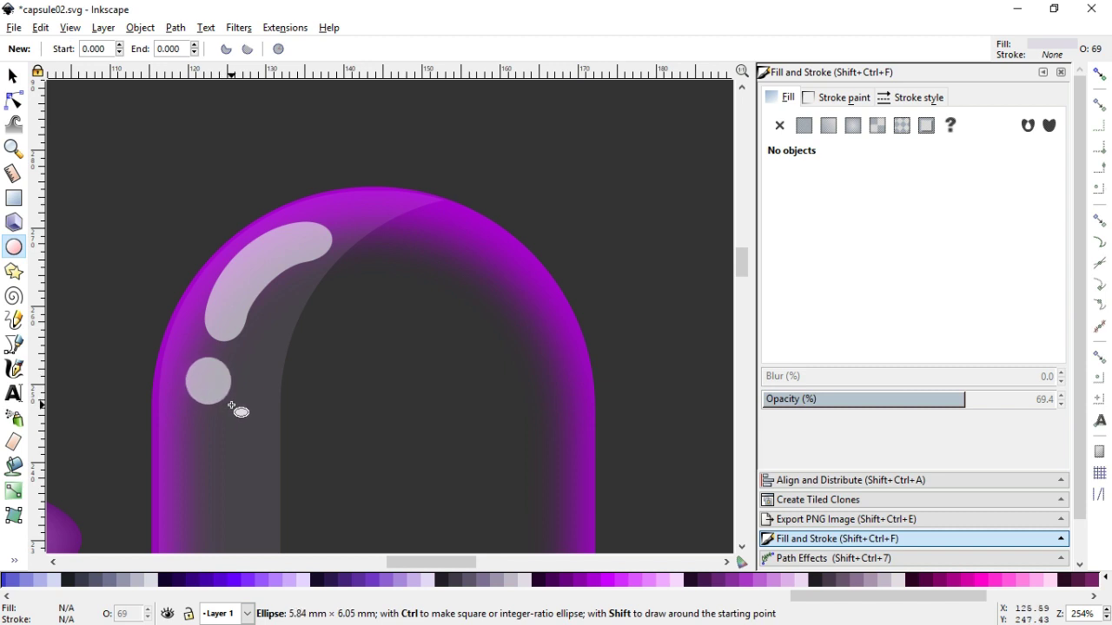
click(13, 76)
shift+click(254, 284)
click(175, 28)
click(198, 132)
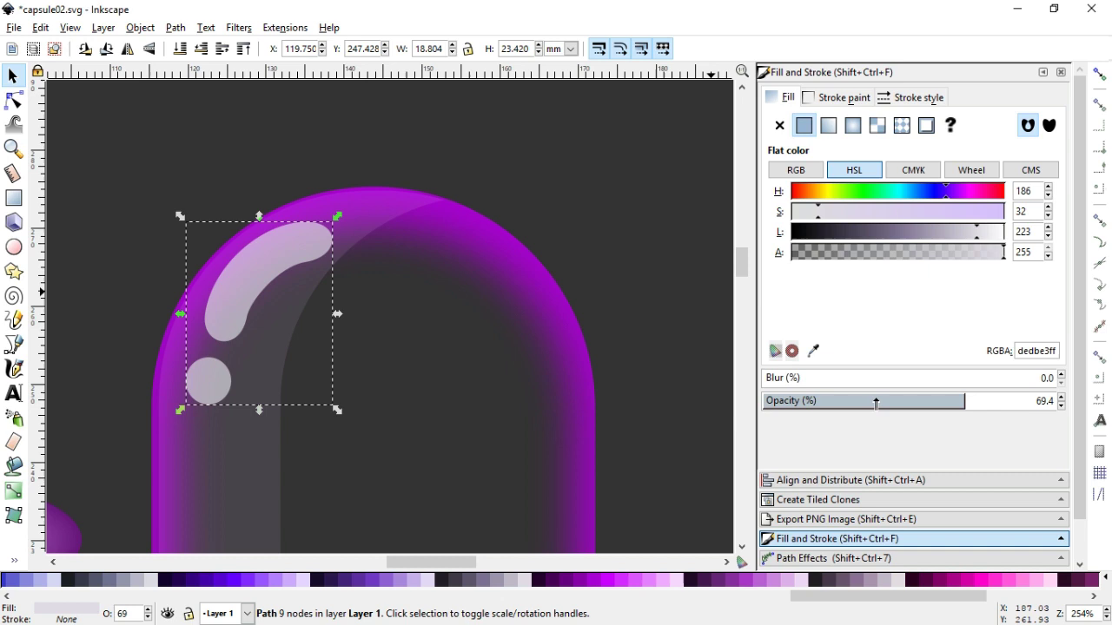
drag(871, 403, 865, 406)
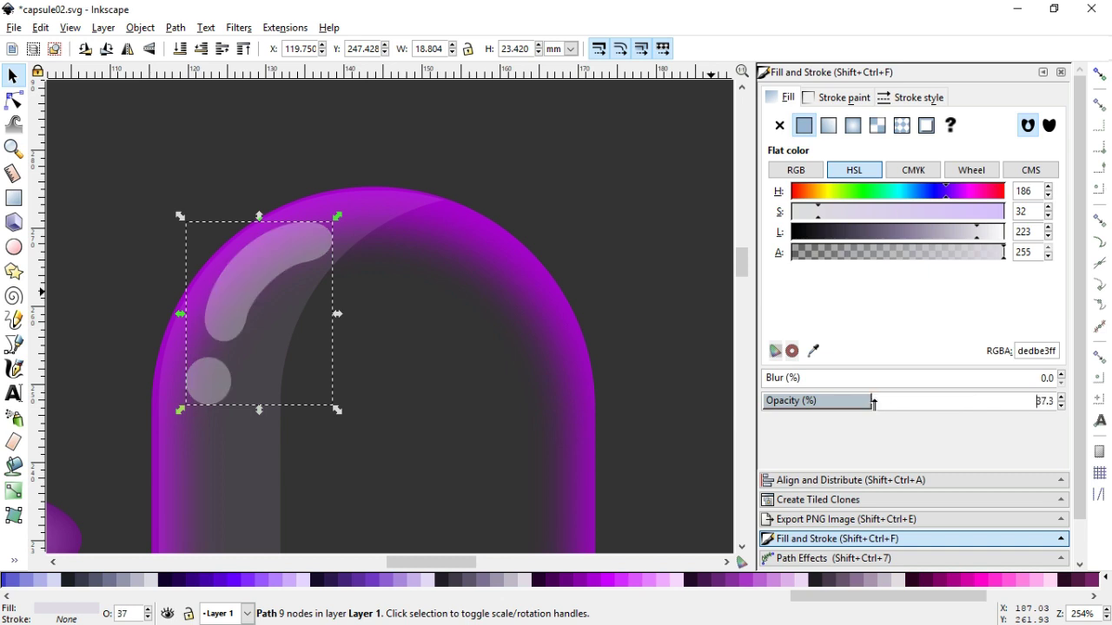
drag(910, 405, 905, 400)
Zoom out and shift the purple glowing disc into place
click(556, 177)
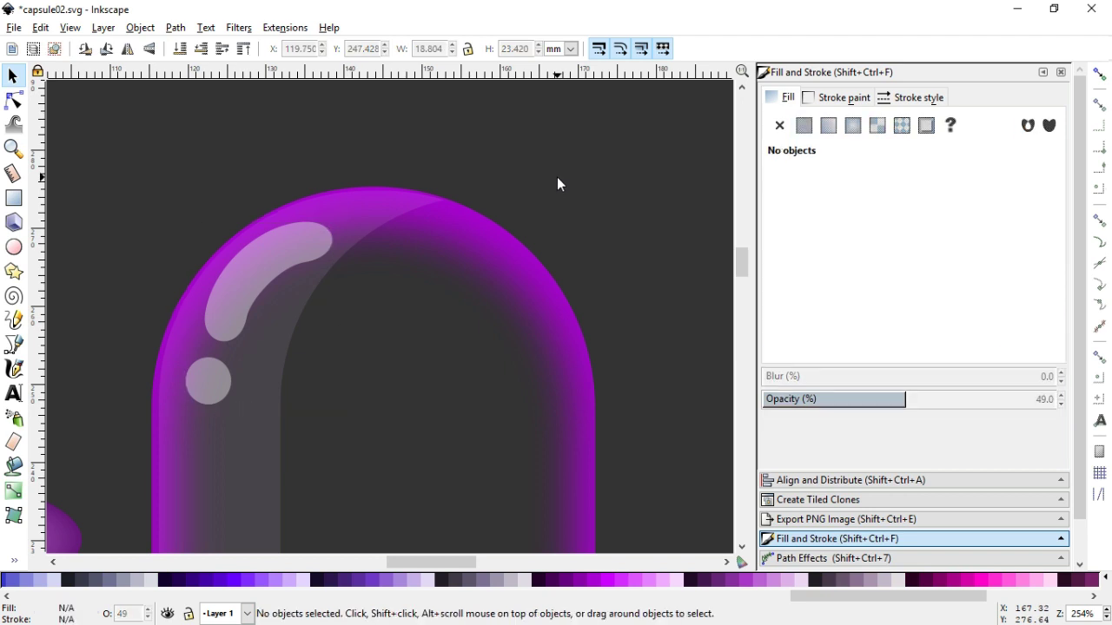
scroll(557, 176, down, 1)
key(minus)
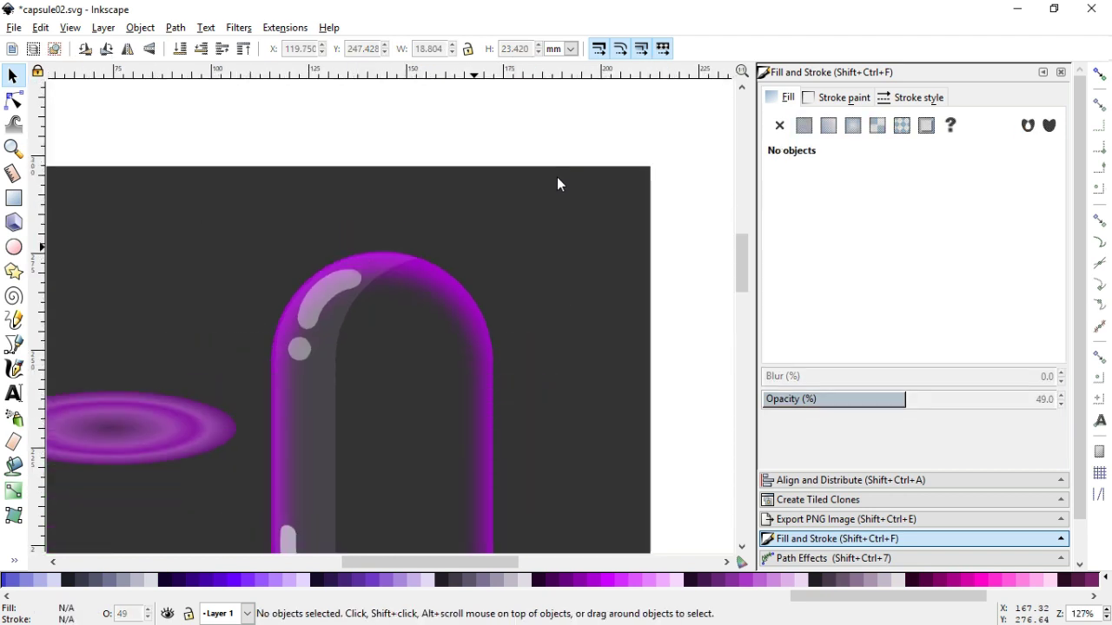
drag(740, 269, 728, 289)
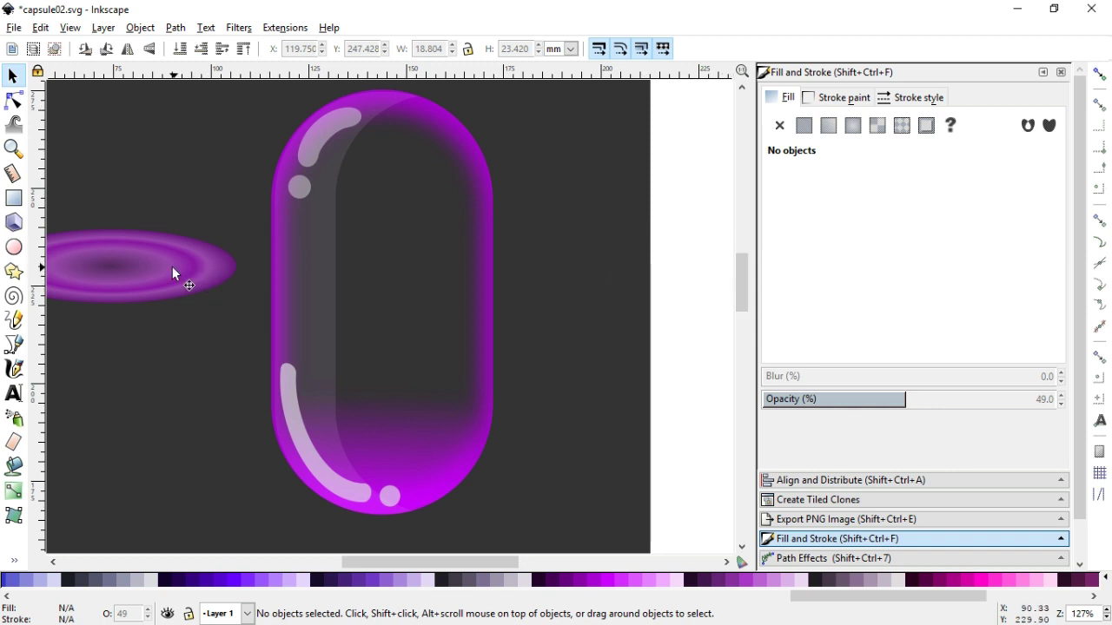
click(139, 275)
mouse_move(132, 273)
mouse_down()
mouse_move(167, 276)
mouse_move(100, 267)
mouse_up()
click(686, 274)
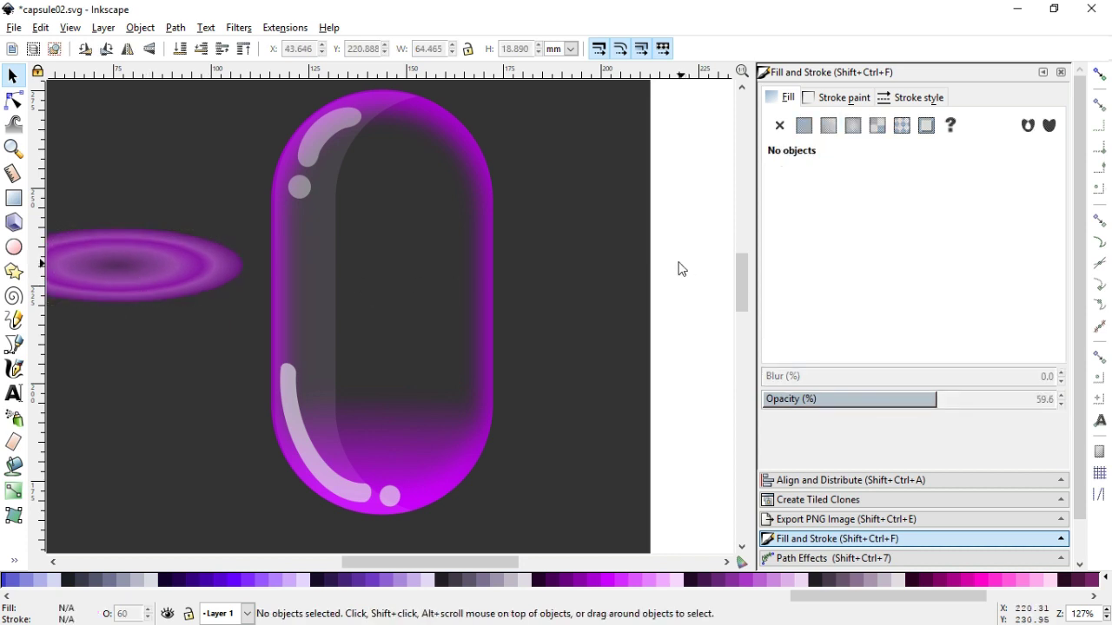
Draw a small circle at the top highlight, fill it white at full opacity, and blur it
click(13, 247)
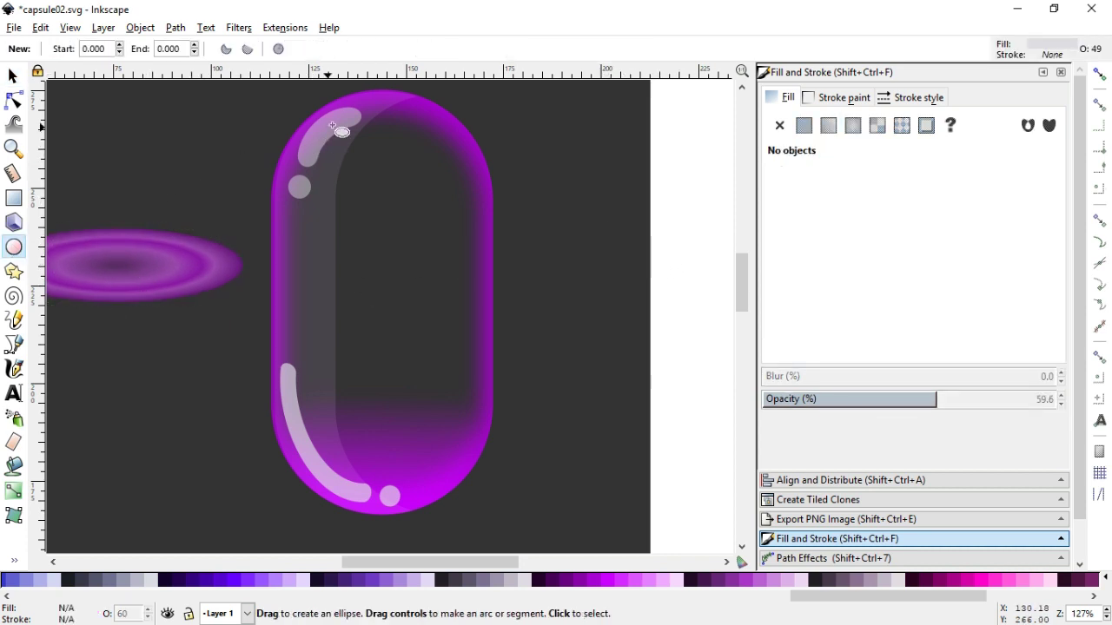
drag(331, 126, 359, 152)
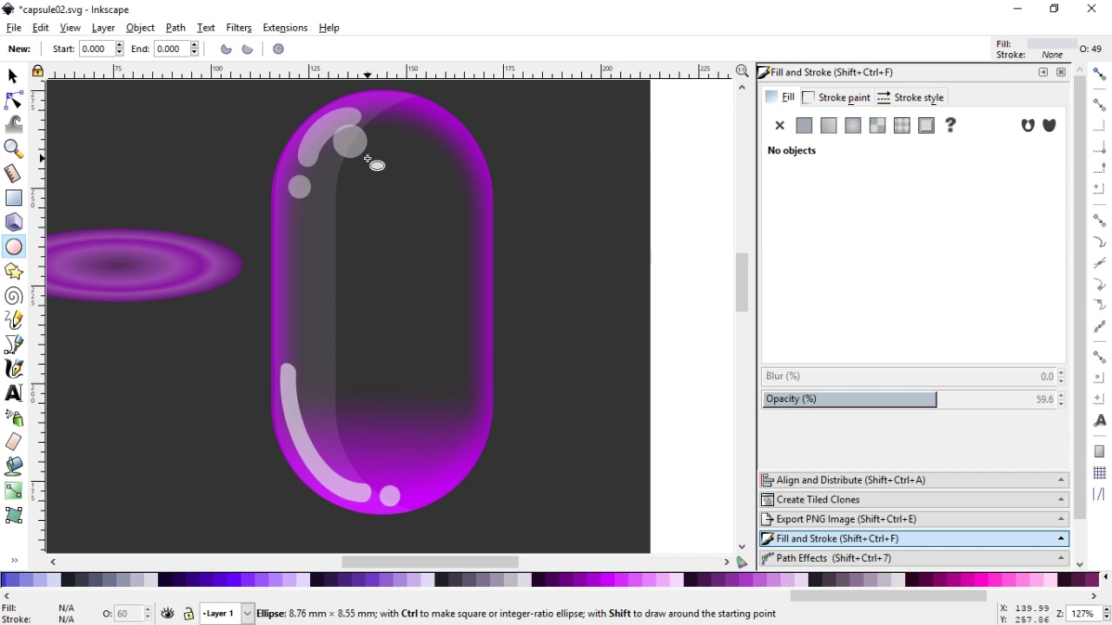
scroll(206, 581, up, 5)
scroll(206, 580, up, 5)
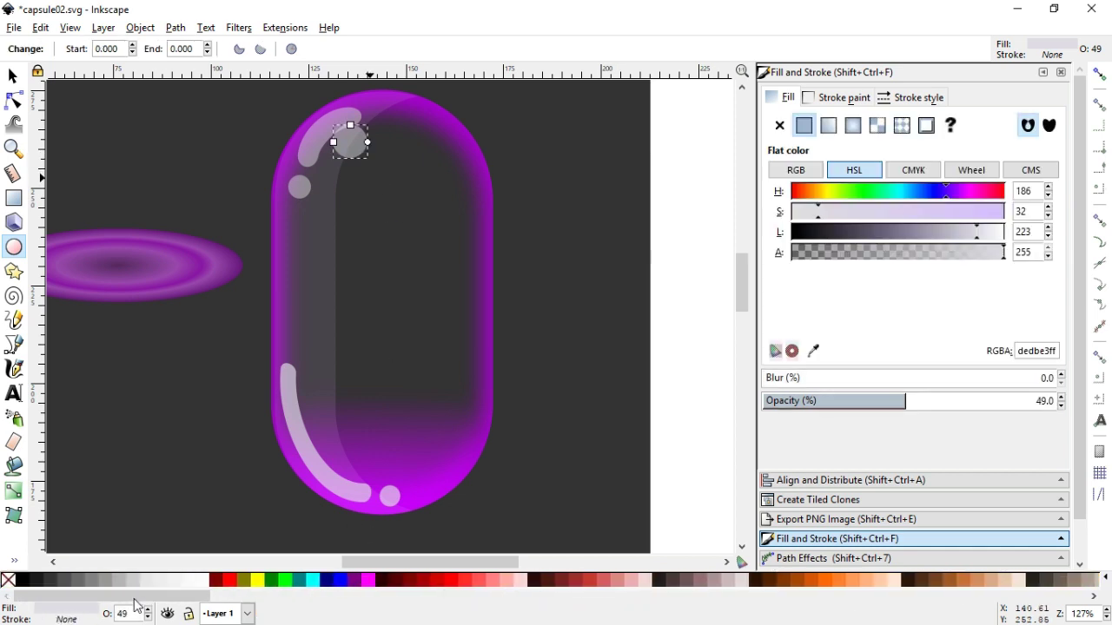
click(206, 580)
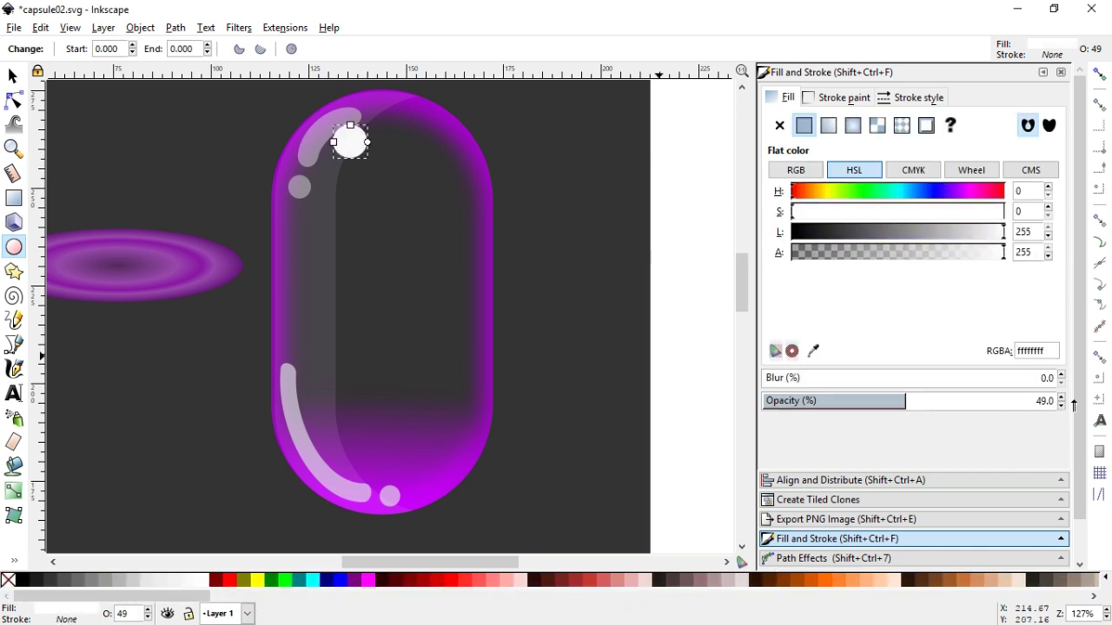
drag(1063, 401, 1109, 397)
drag(776, 382, 893, 381)
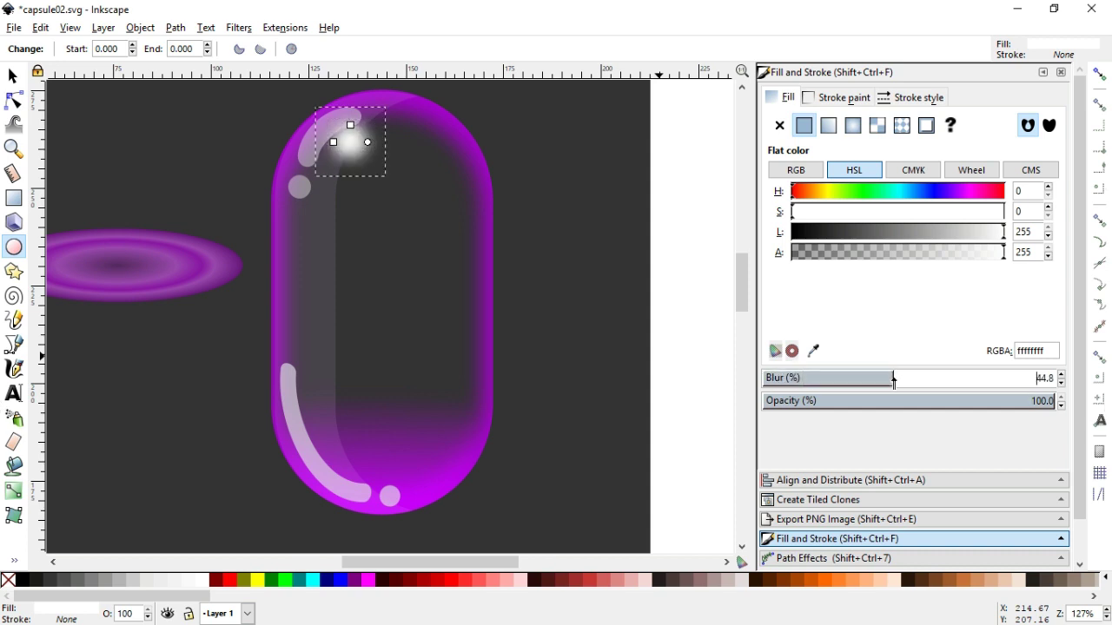
key(Escape)
Select the blurred white glow, then save capsule02.svg and zoom out
click(13, 77)
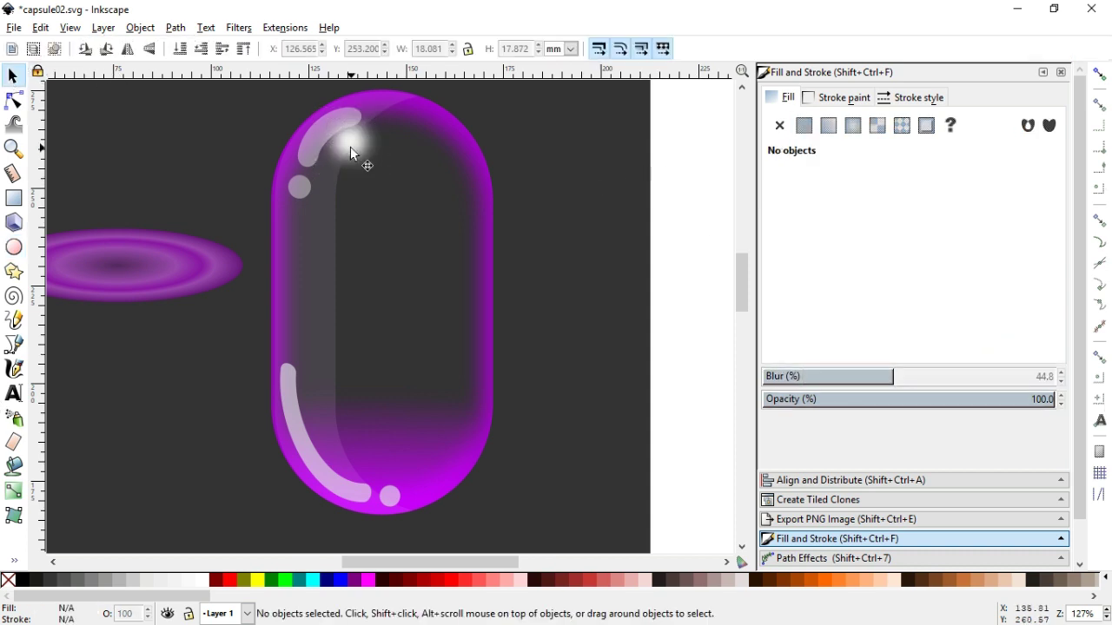
drag(321, 110, 361, 156)
key(Escape)
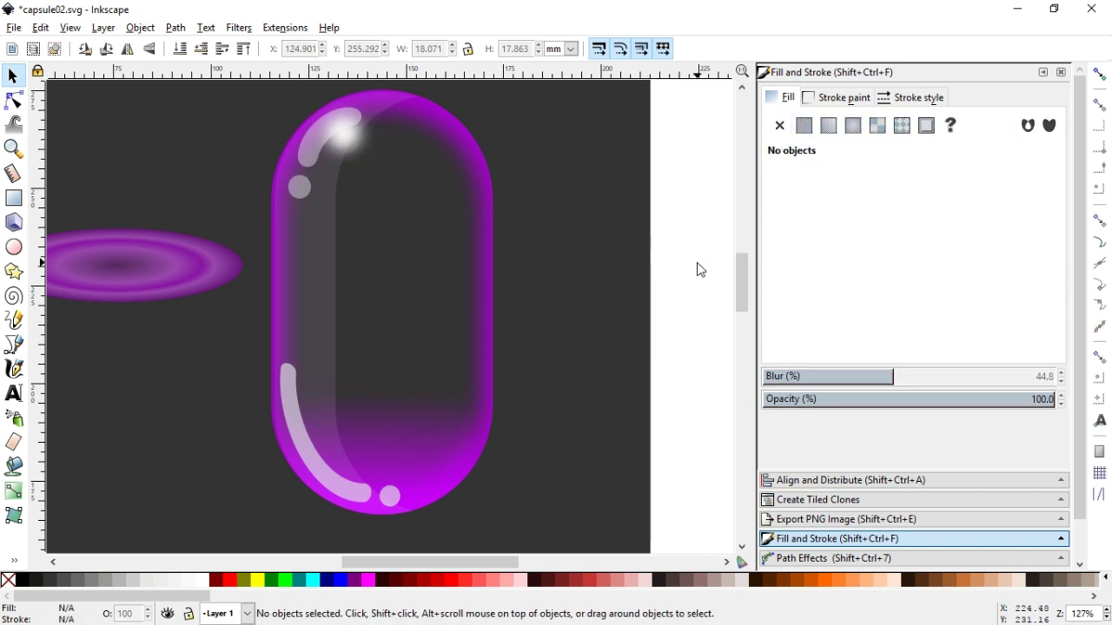
key(ctrl+s)
key(minus)
key(minus)
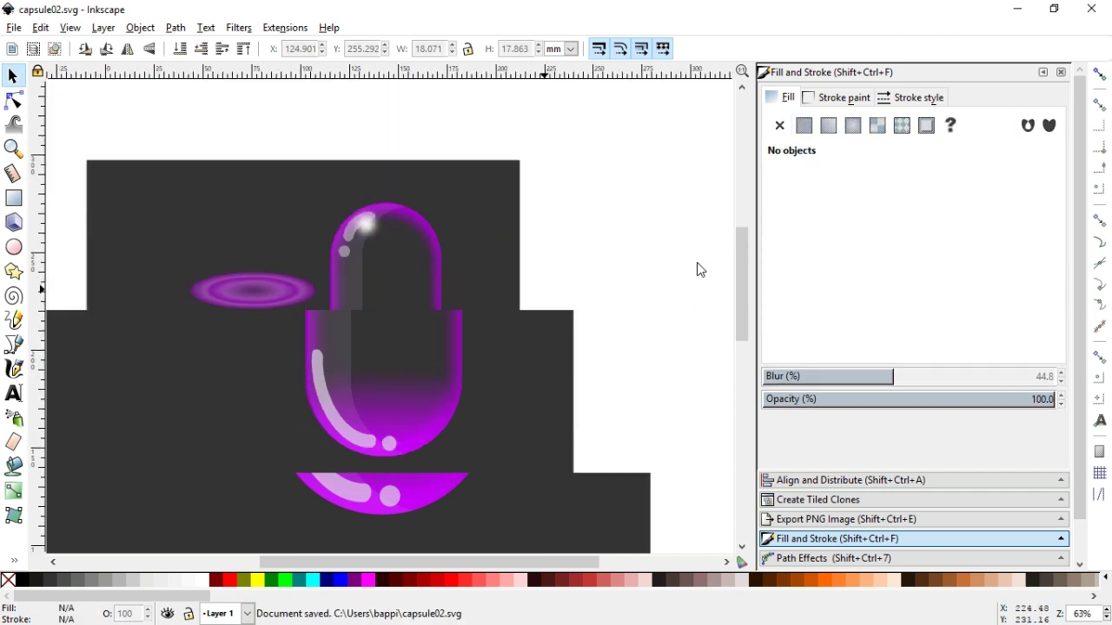
Group the six capsule parts and tilt the group diagonally by about 45°
drag(590, 470, 319, 144)
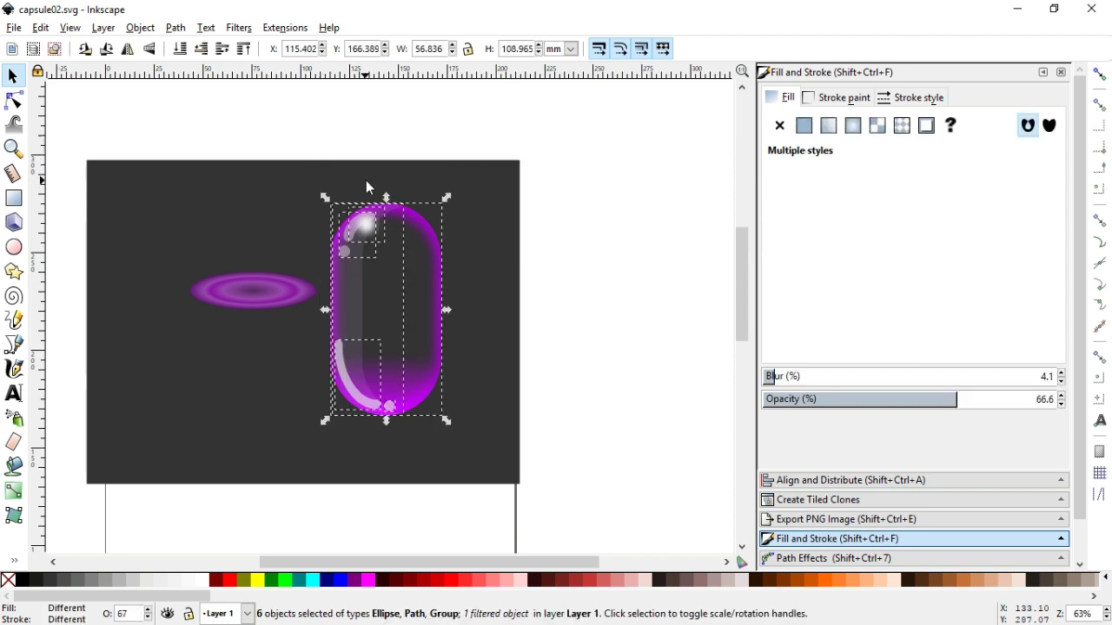
key(ctrl+g)
click(377, 286)
mouse_move(447, 198)
mouse_down()
mouse_move(512, 291)
mouse_move(505, 274)
mouse_up()
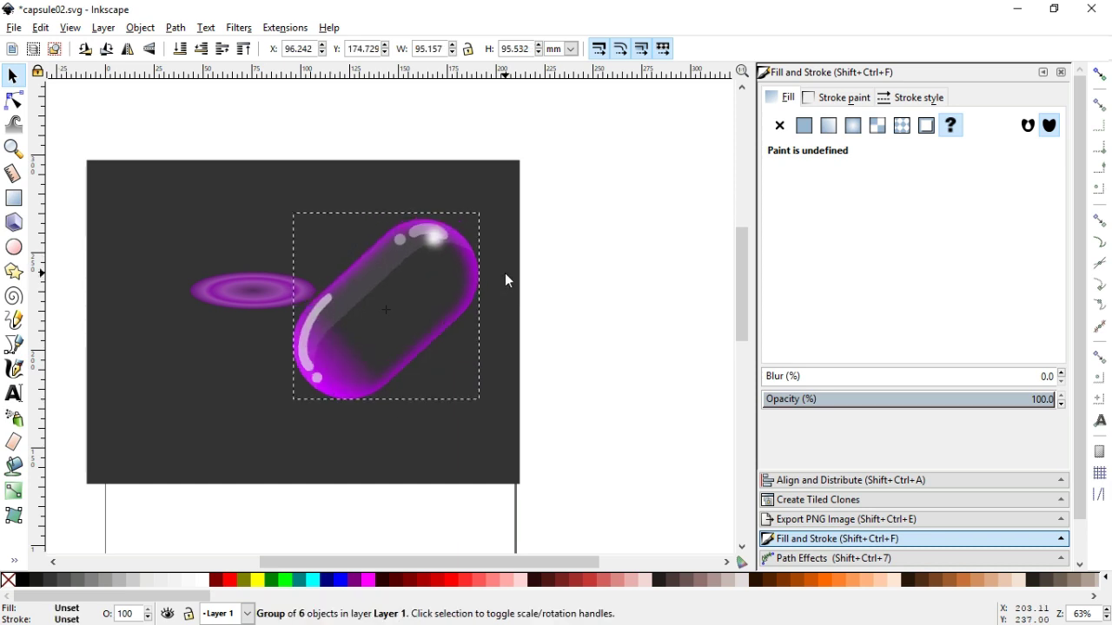
click(589, 276)
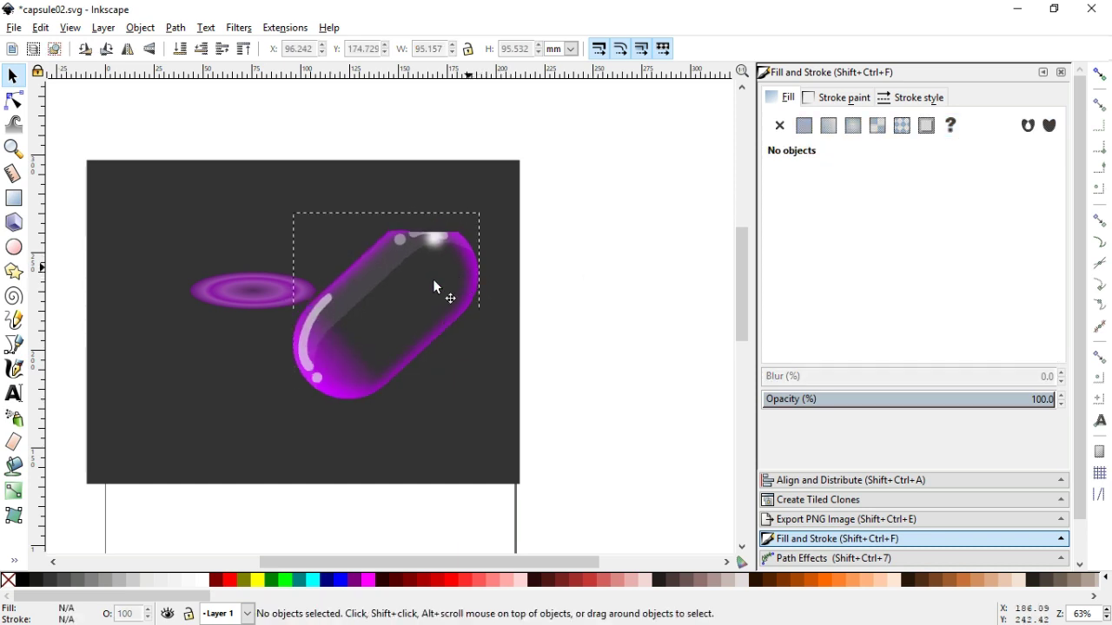
drag(435, 283, 417, 280)
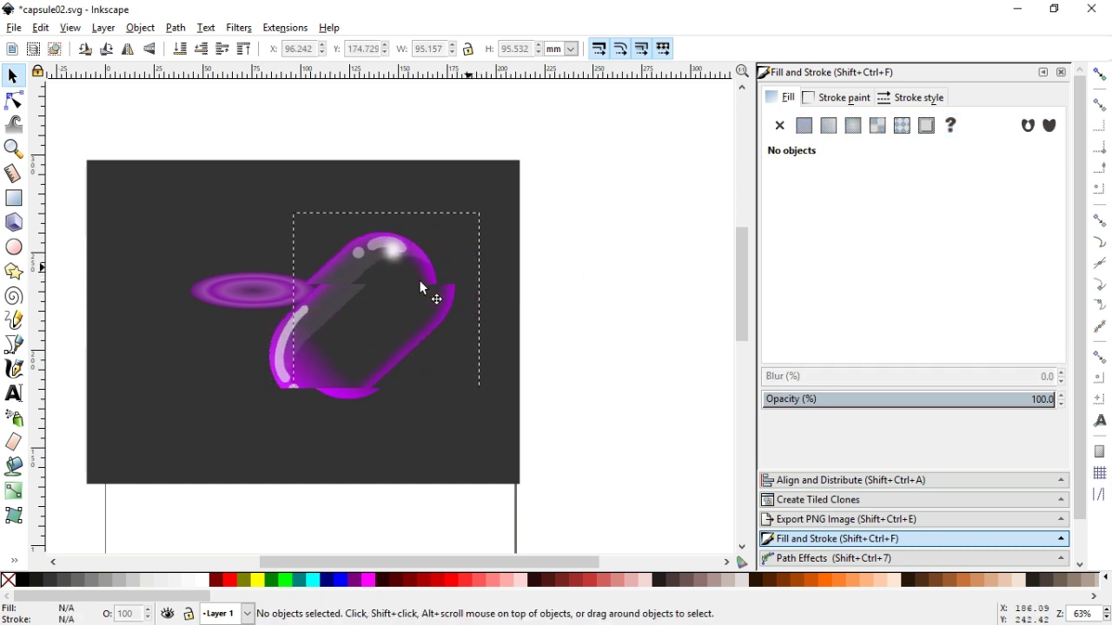
click(536, 282)
Place the purple ring ellipse on the capsule, stretch it wide and flat, and save
drag(234, 289, 319, 310)
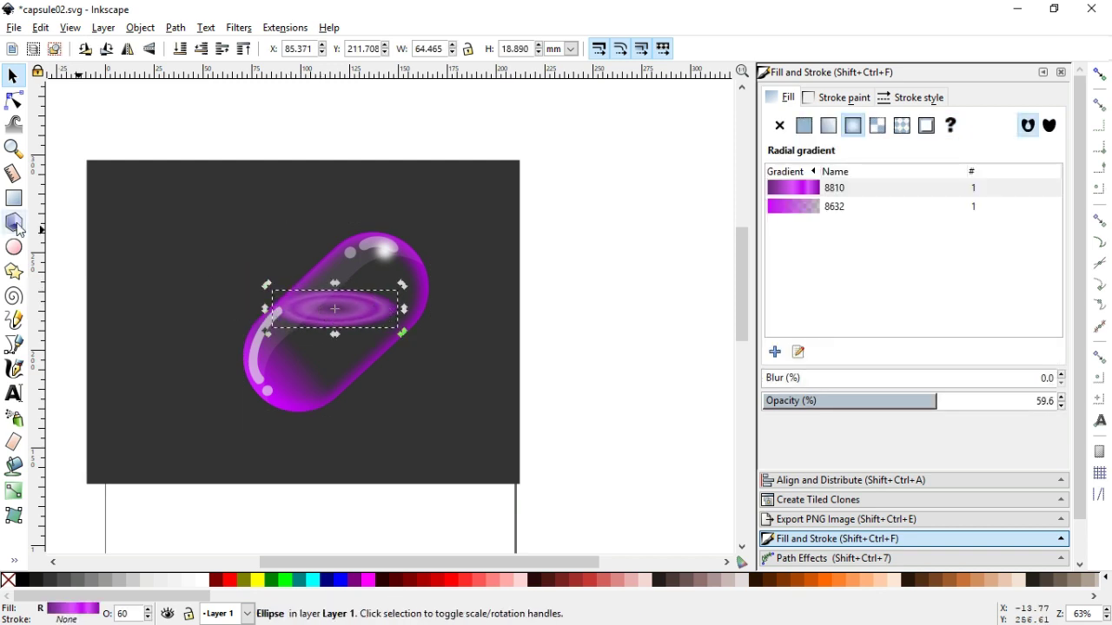
click(13, 148)
drag(199, 233, 513, 409)
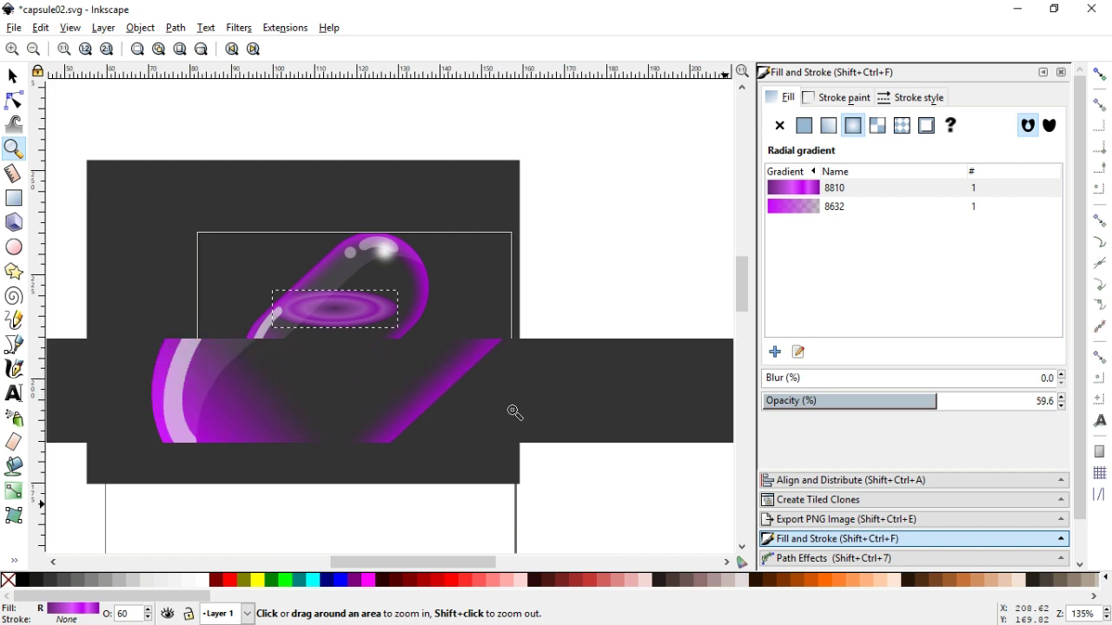
click(13, 77)
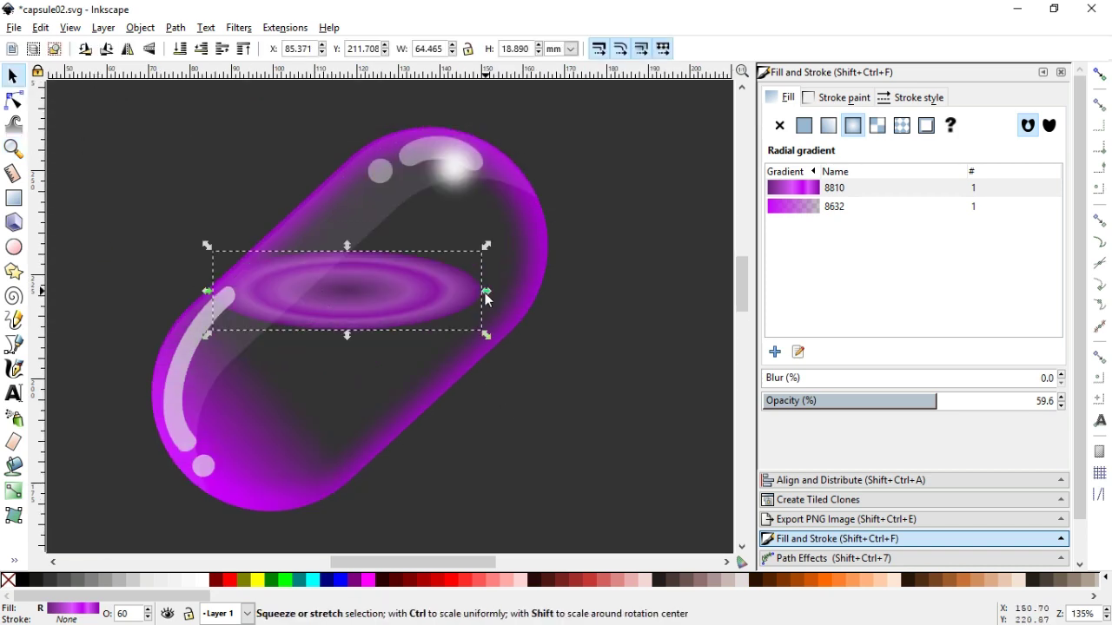
drag(483, 291, 537, 312)
drag(371, 250, 369, 271)
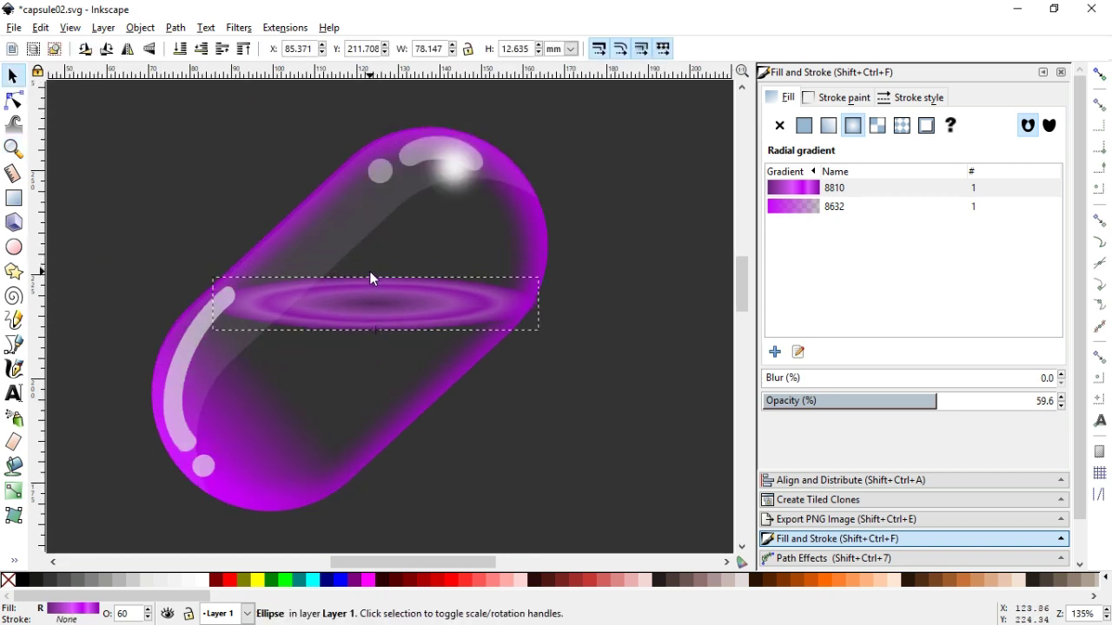
drag(543, 304, 535, 306)
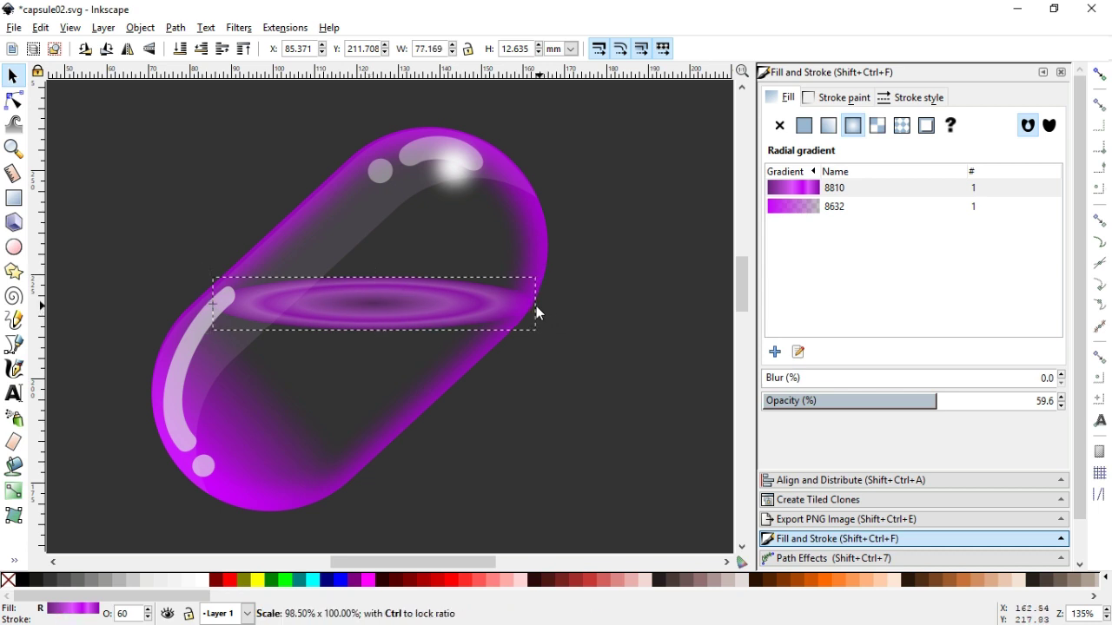
drag(211, 304, 188, 304)
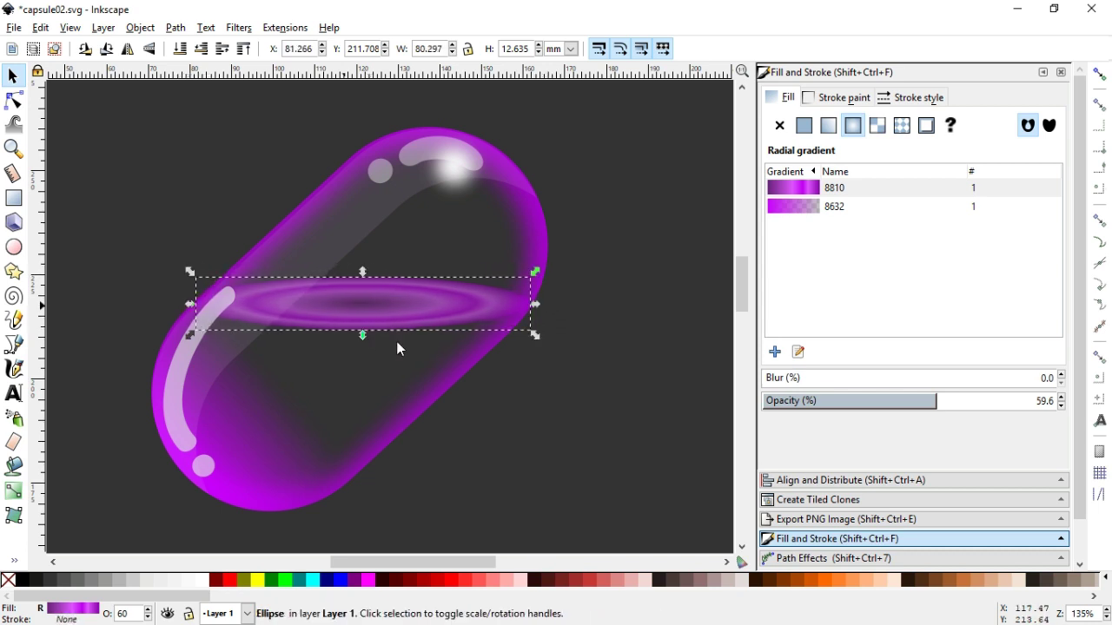
key(Escape)
key(ctrl+s)
key(ctrl+s)
scroll(741, 280, down, 1)
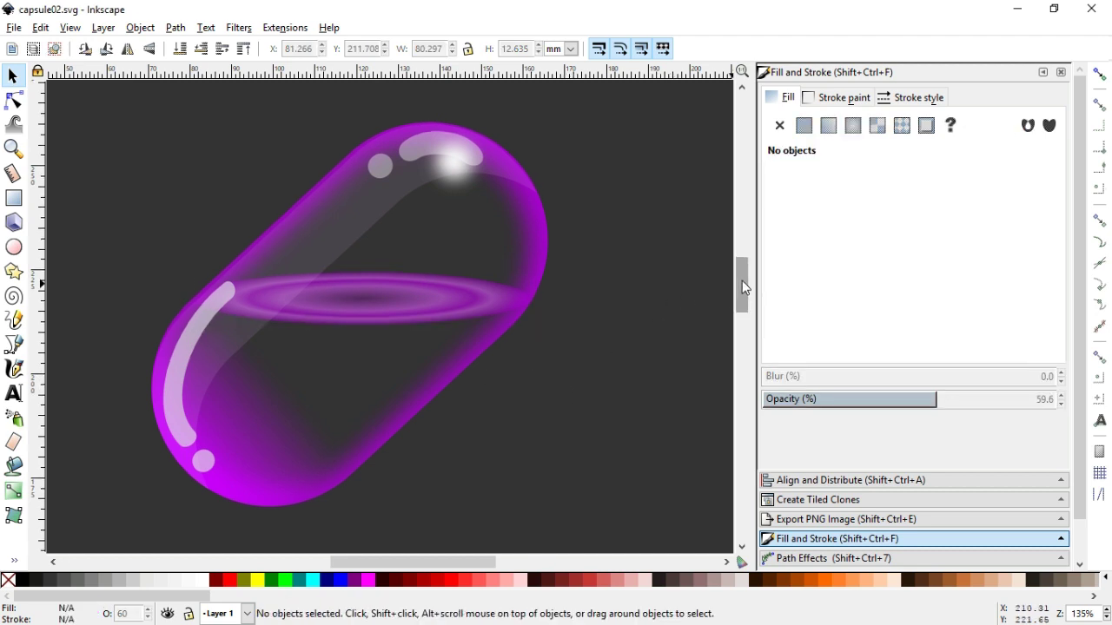
Draw a small white circle below-right of the capsule, convert it to a path, and duplicate it
click(14, 247)
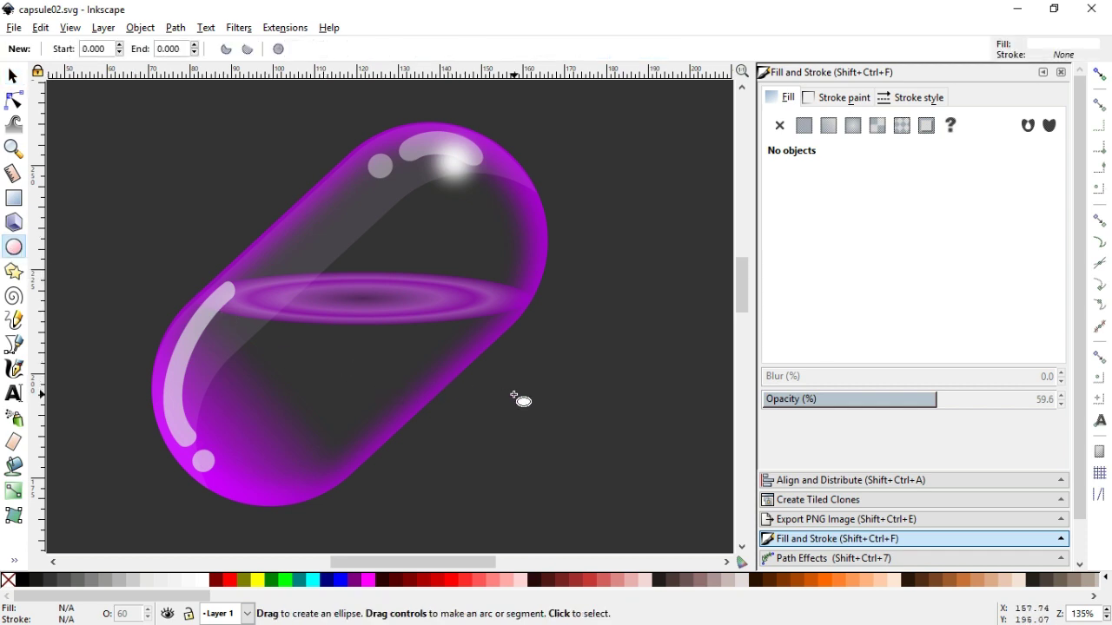
drag(513, 389, 516, 419)
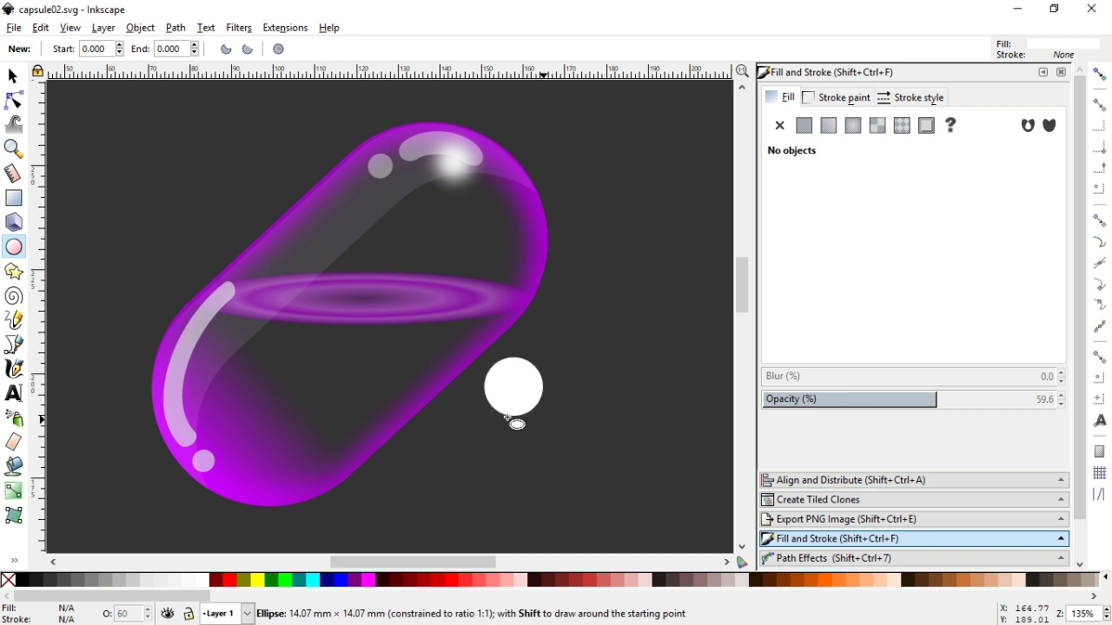
click(12, 77)
click(174, 28)
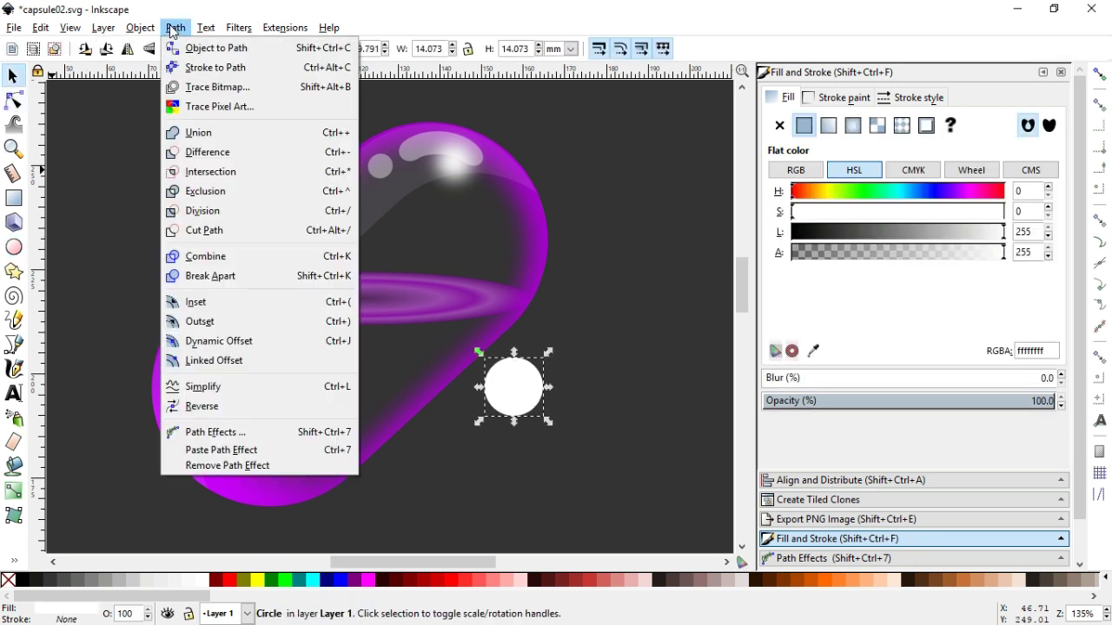
click(198, 49)
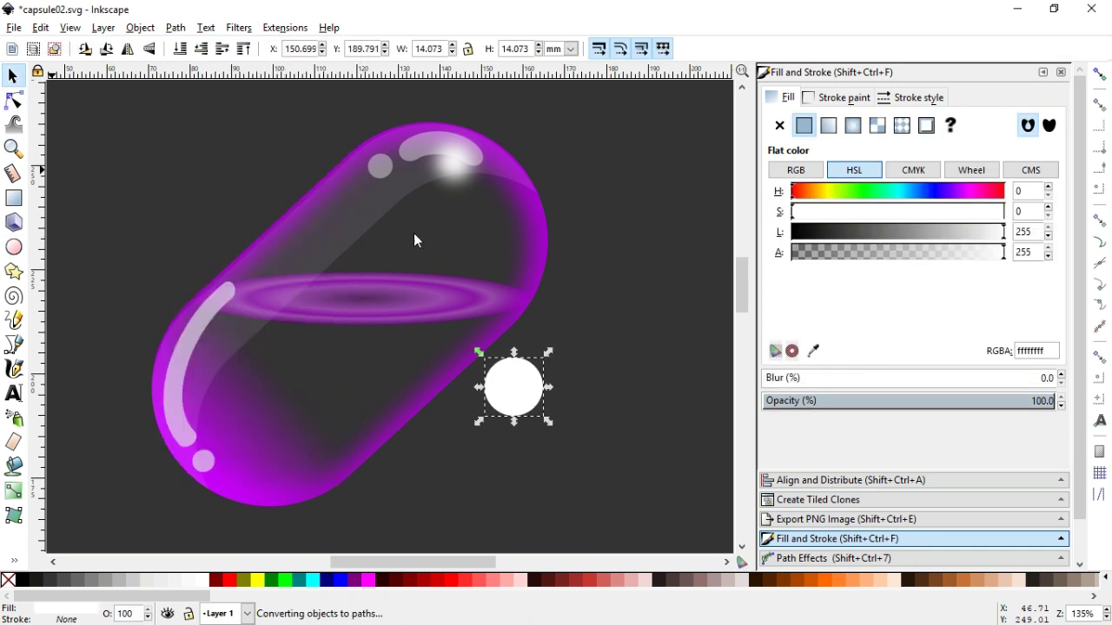
drag(532, 389, 556, 399)
right_click(549, 398)
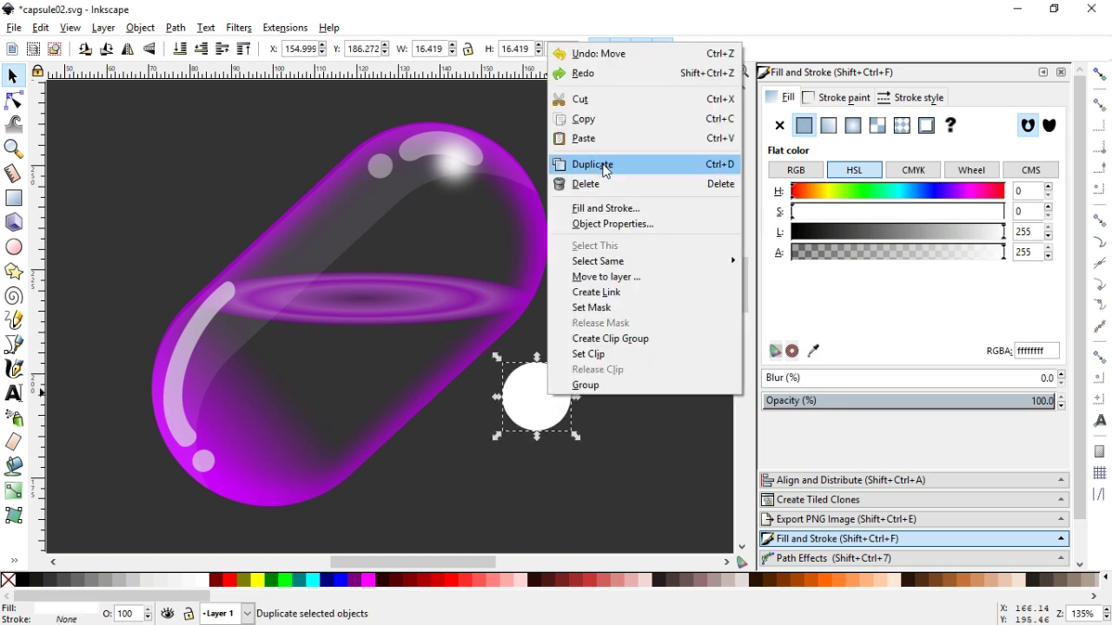
click(584, 165)
Give the copy radial gradient 8632 with its outer stop set to magenta #D400AA
click(567, 429)
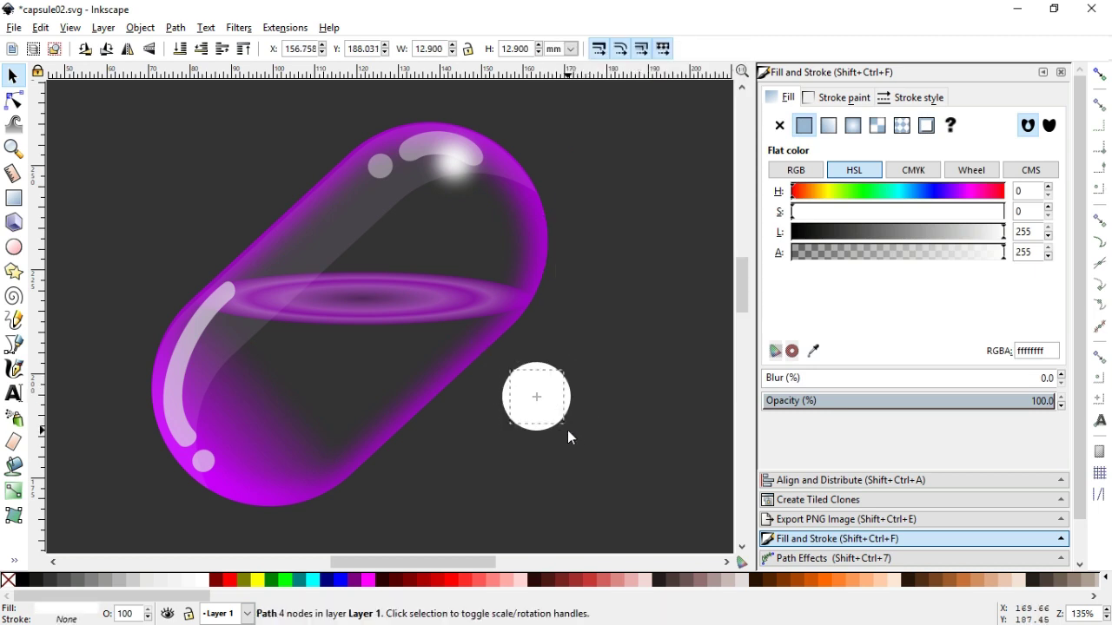
click(853, 127)
click(799, 225)
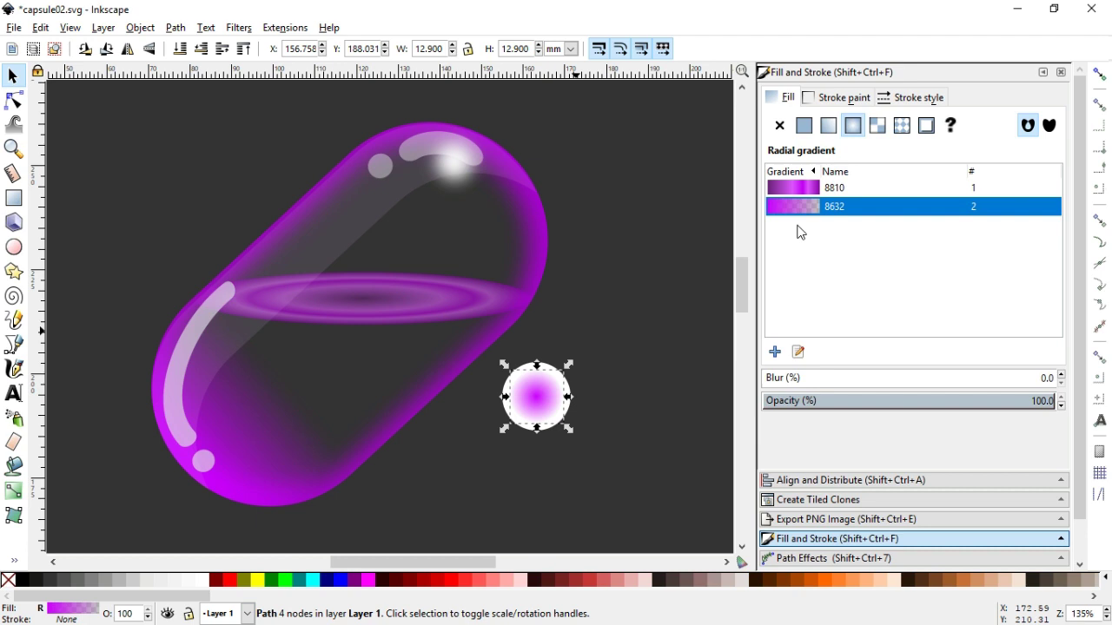
click(798, 351)
scroll(523, 577, down, 5)
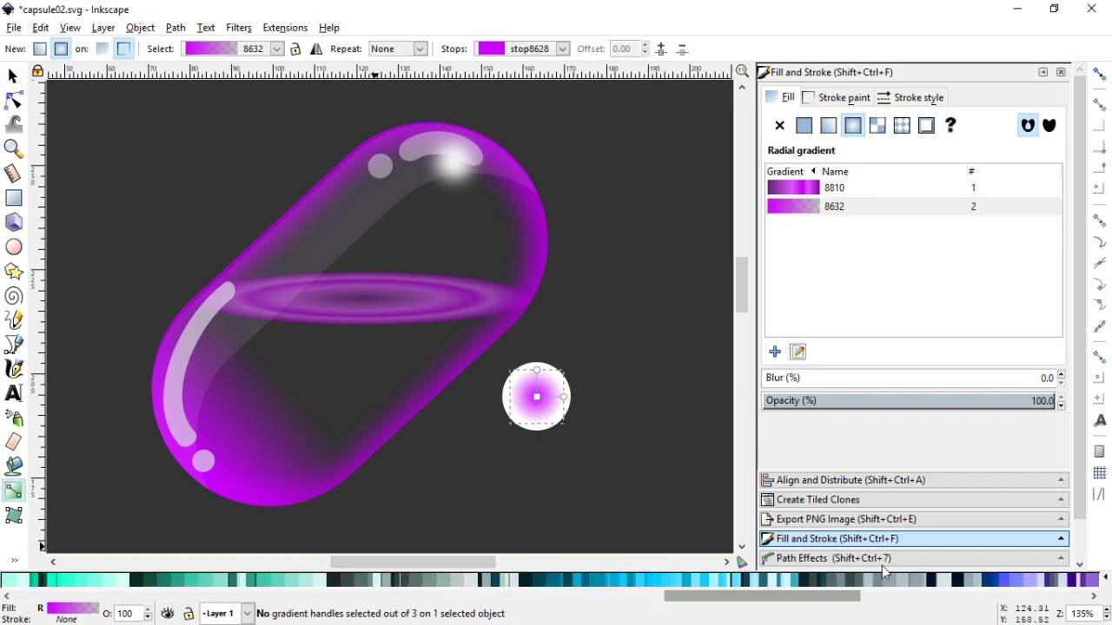
scroll(948, 580, down, 5)
scroll(948, 589, up, 1)
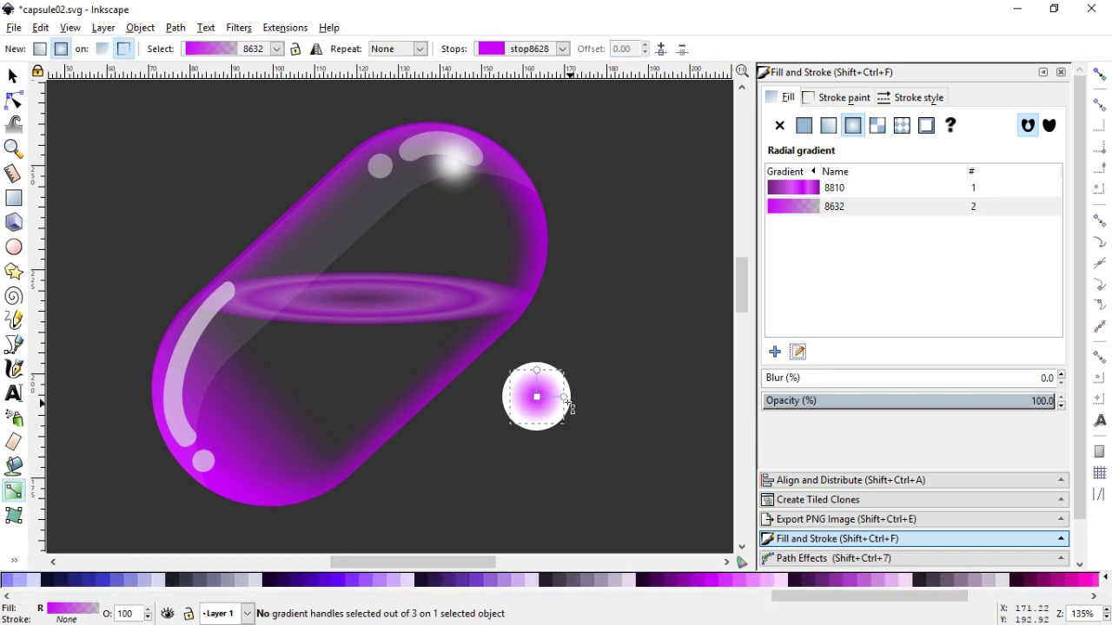
click(562, 397)
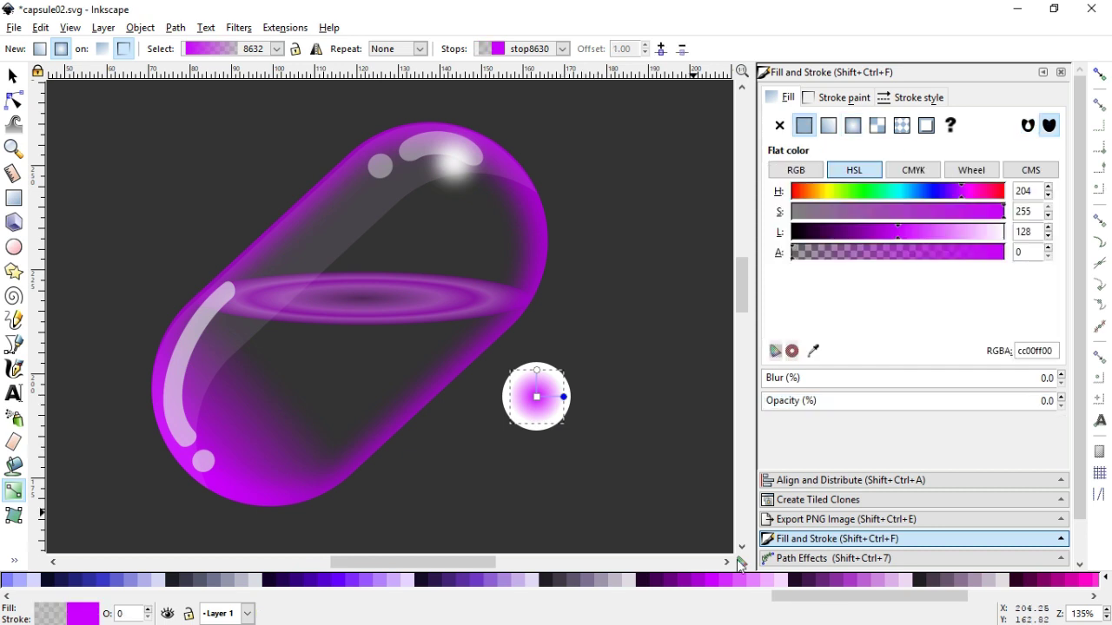
scroll(860, 597, down, 2)
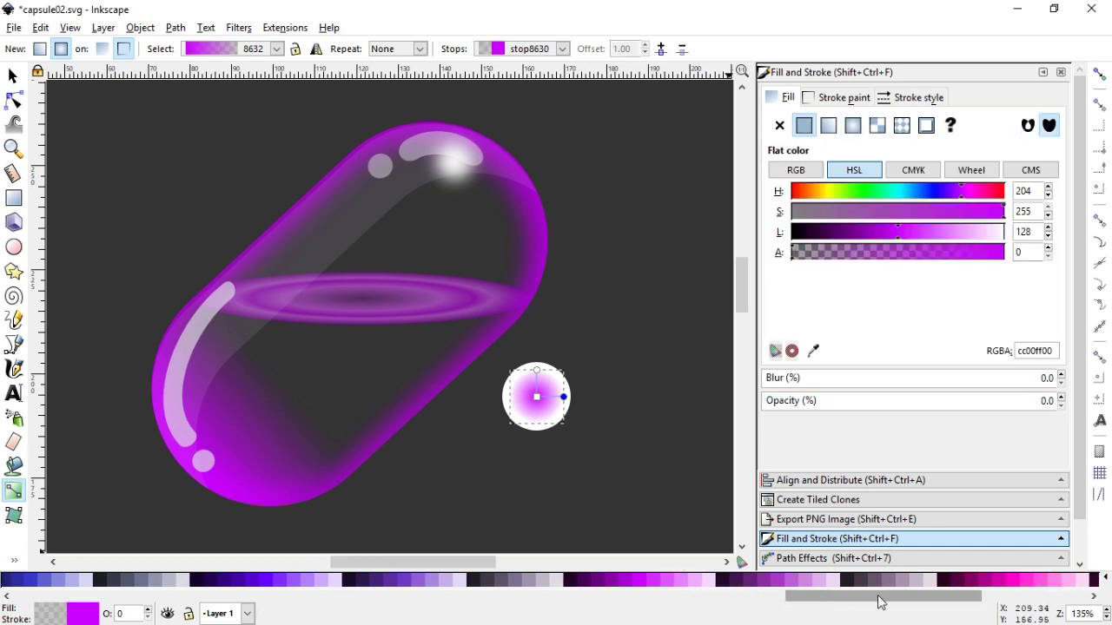
click(1002, 587)
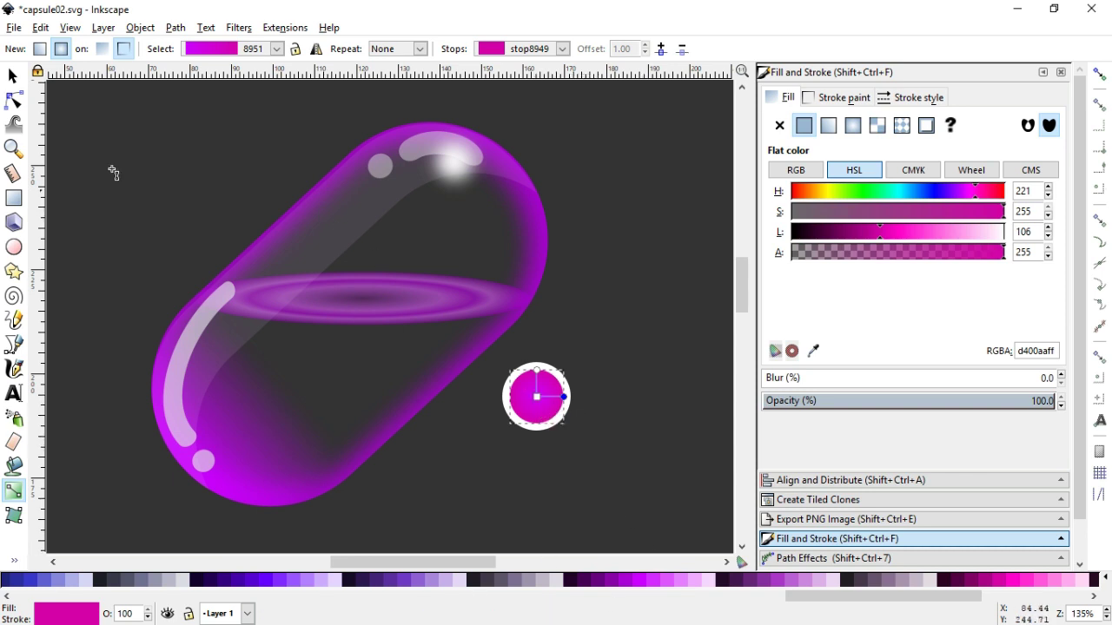
click(12, 76)
click(547, 391)
click(549, 439)
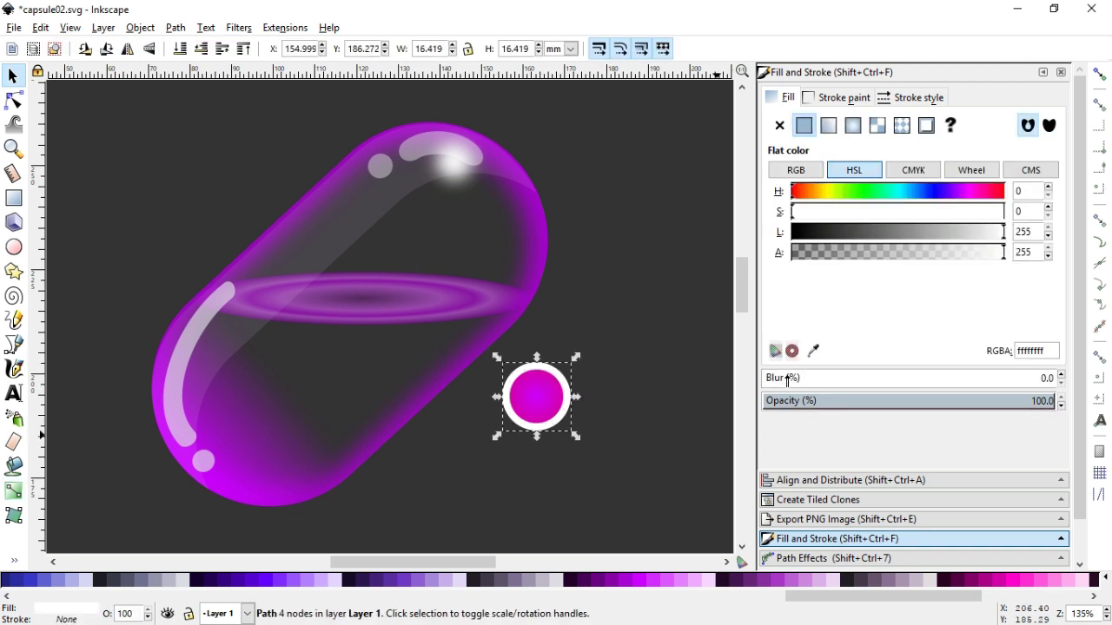
Blur the white circle into a light magenta glow, then tighten its blur to about 9.2
drag(785, 380, 805, 379)
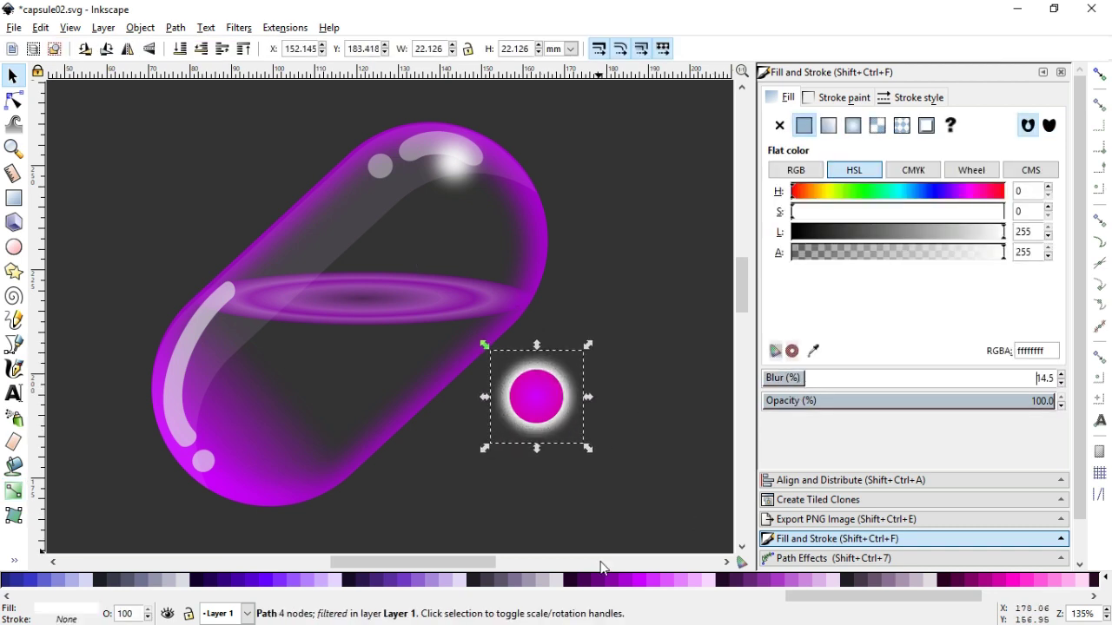
click(657, 580)
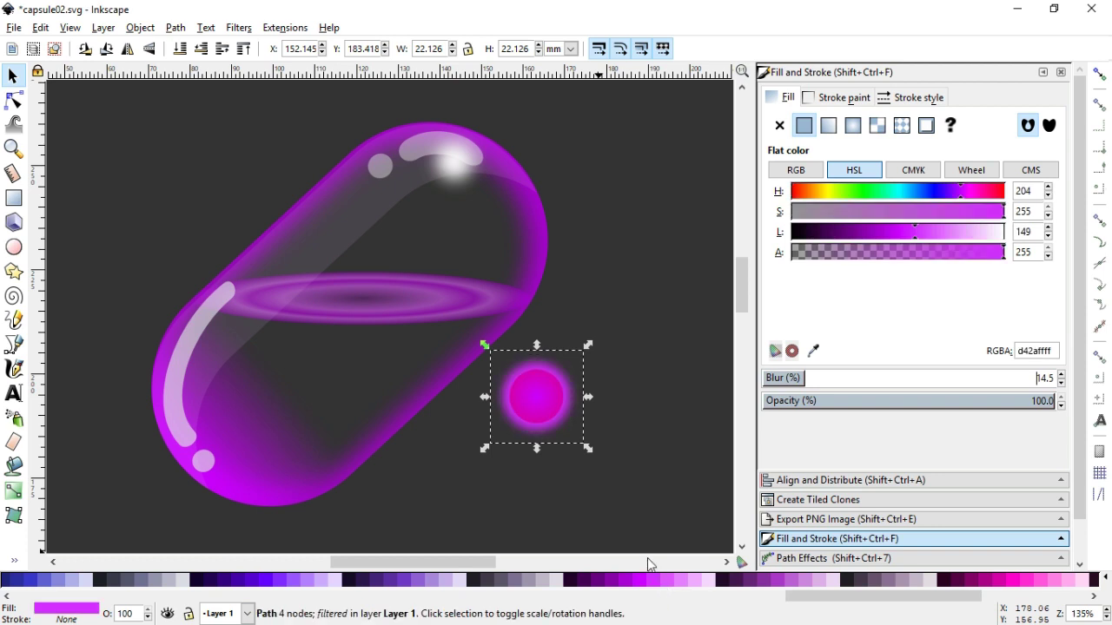
click(672, 580)
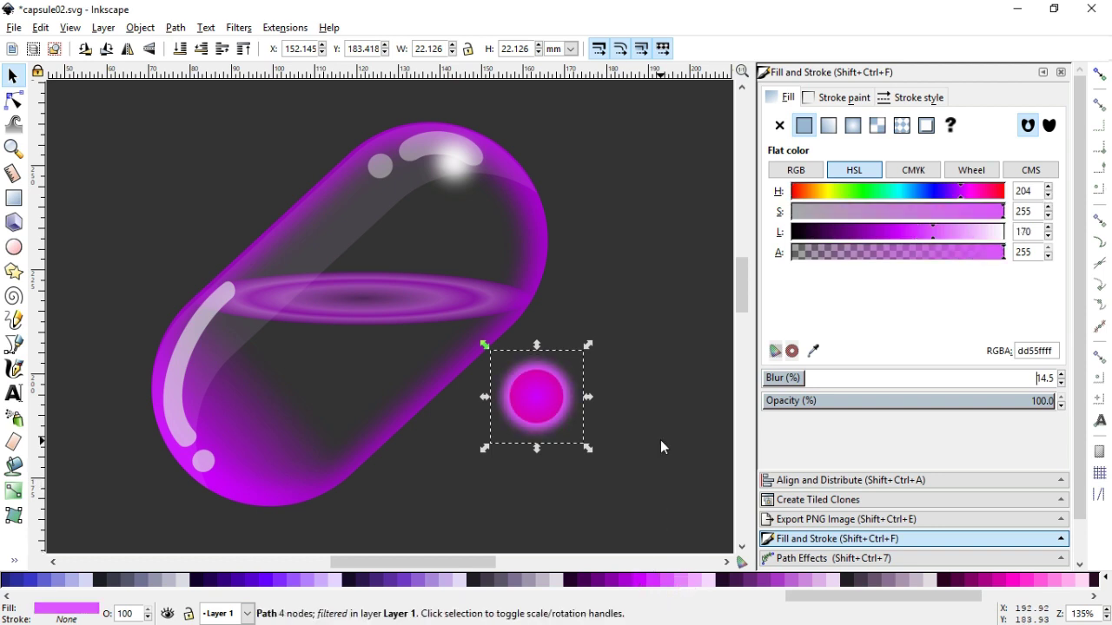
drag(796, 378, 788, 378)
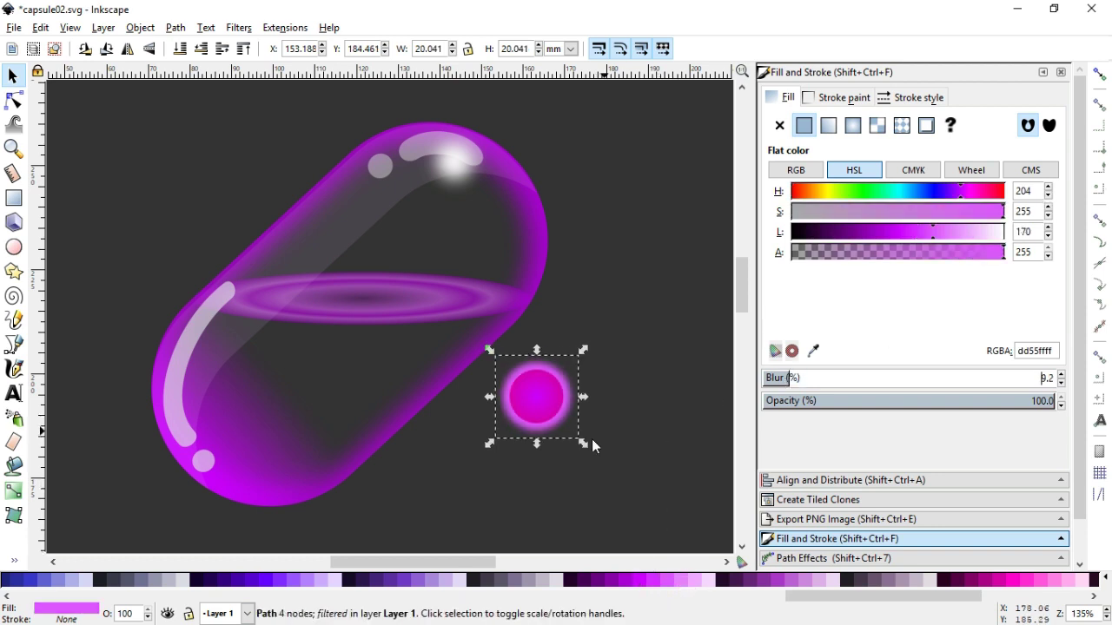
click(624, 403)
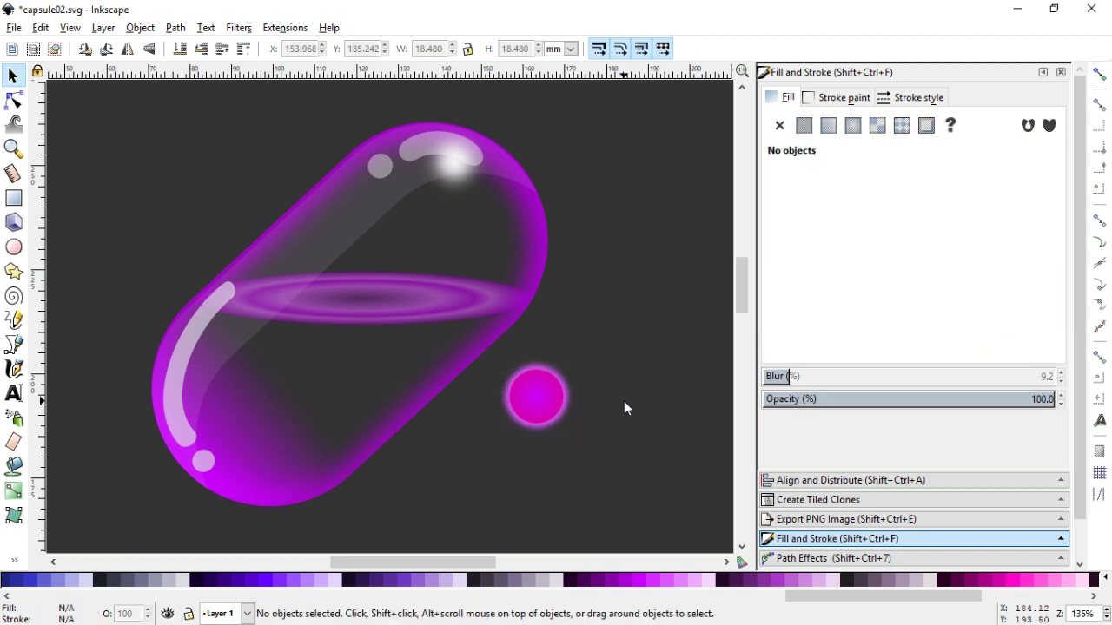
Set the inner magenta circle's outer radial gradient stop to dark purple
click(542, 400)
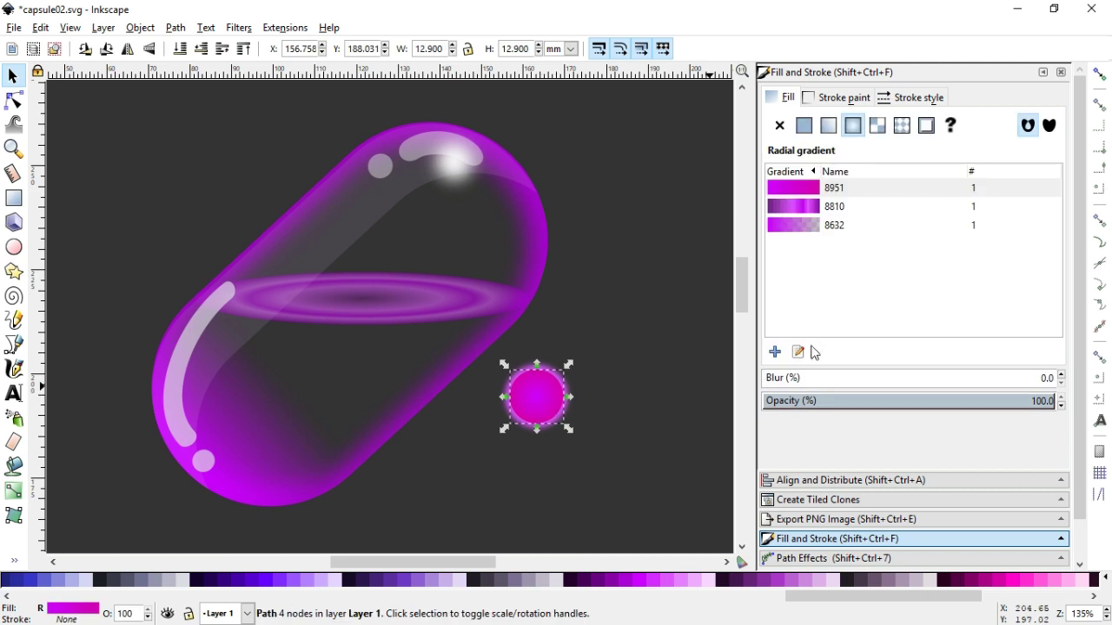
key(g)
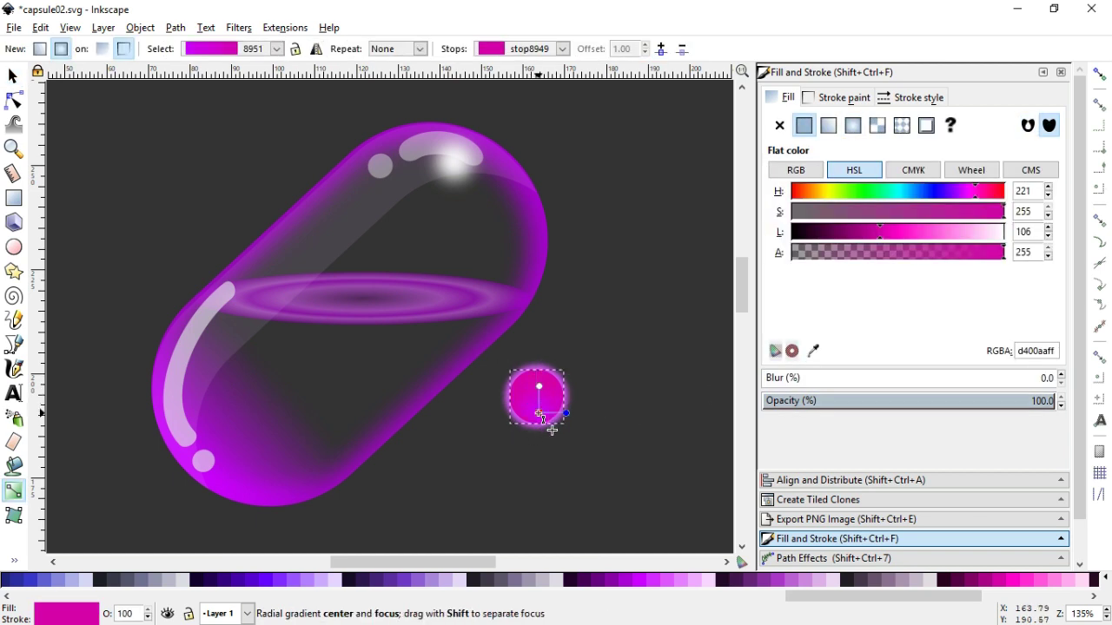
click(752, 580)
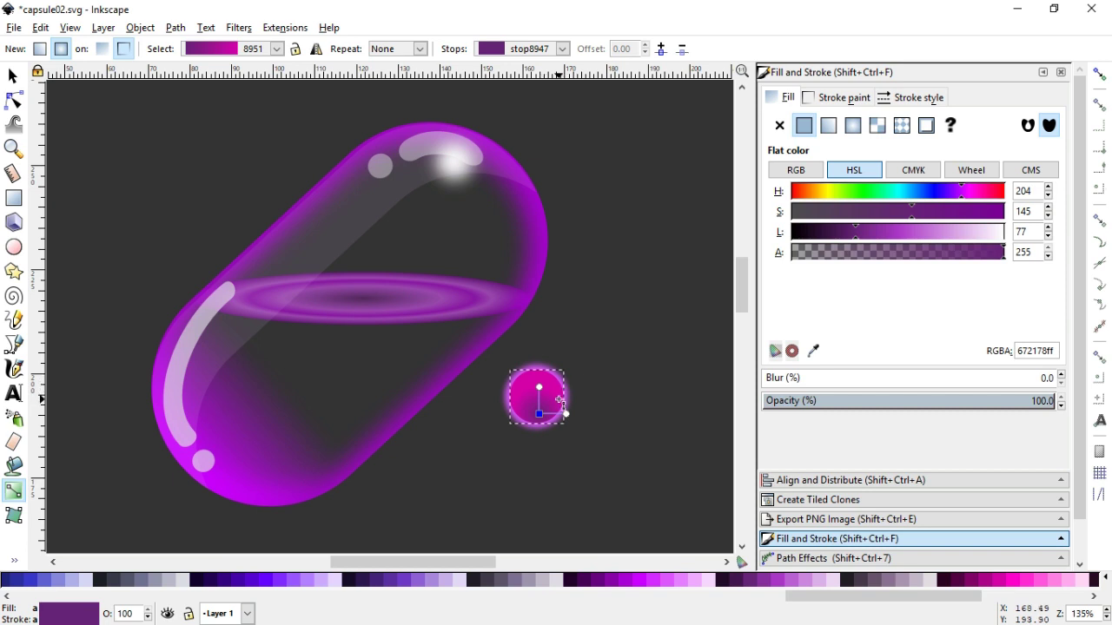
click(13, 77)
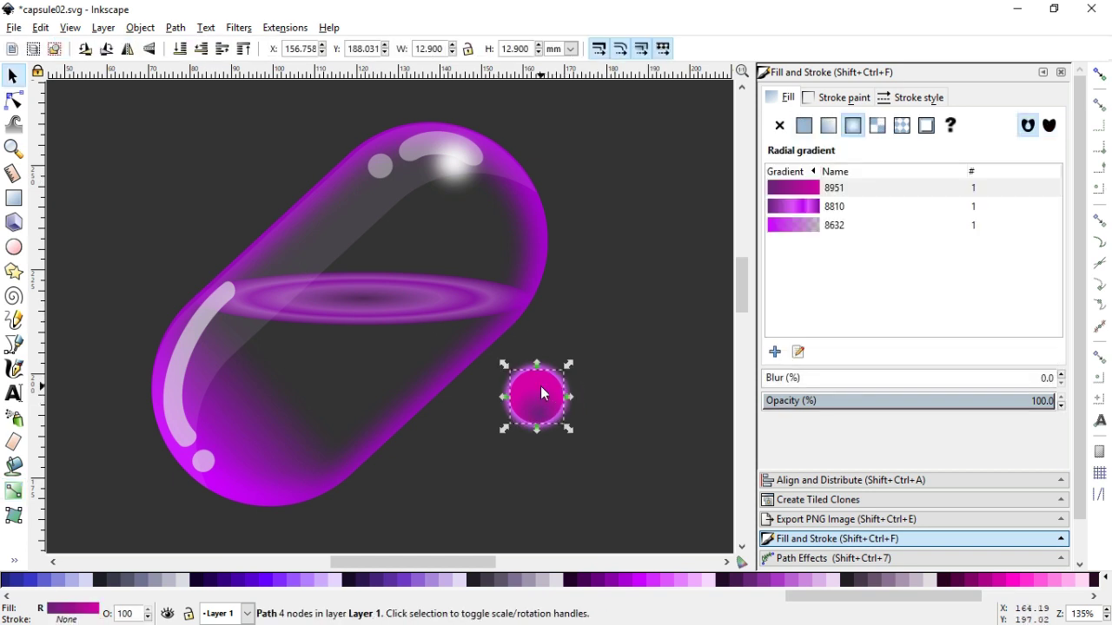
Duplicate the circle, shrink the copy, and fill it pale pink with a linear gradient fading to transparent
right_click(540, 392)
click(580, 156)
drag(569, 431, 562, 423)
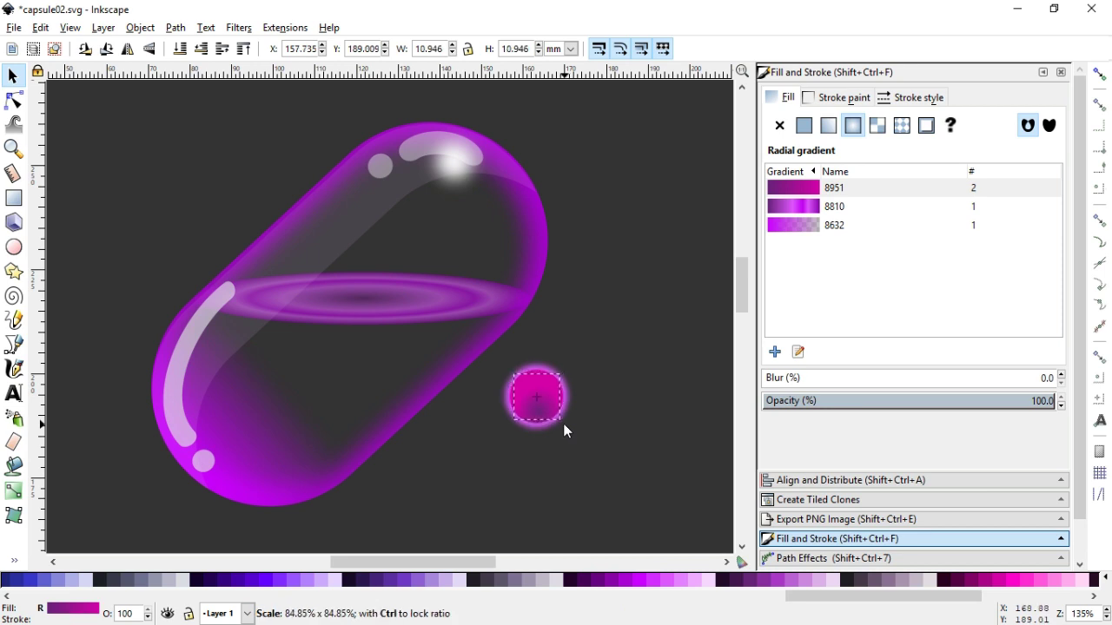
click(335, 583)
click(712, 580)
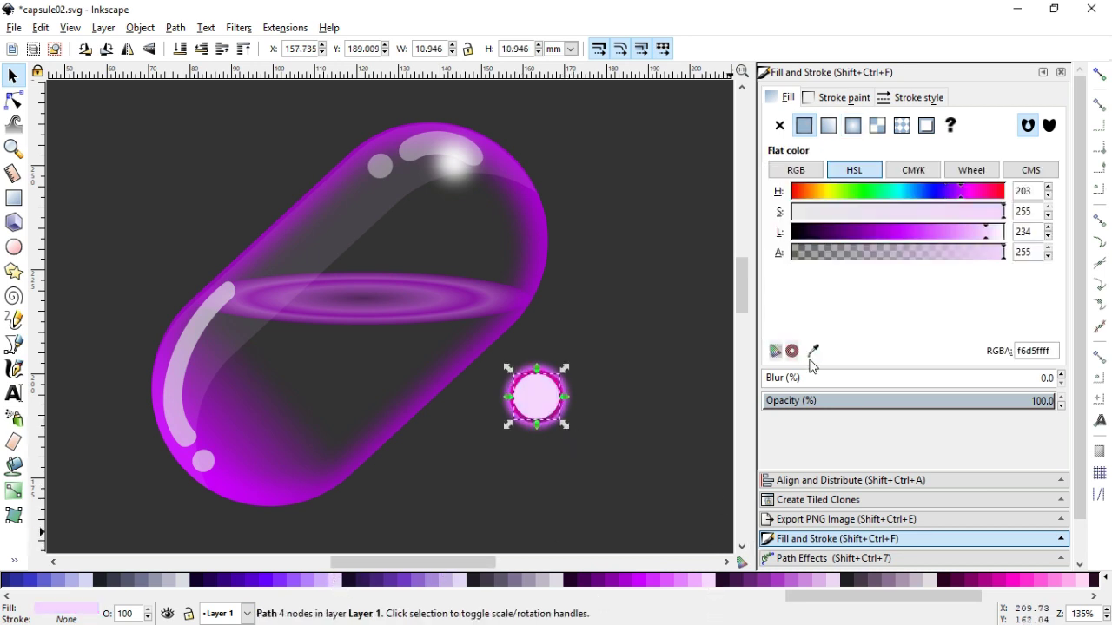
click(828, 126)
key(g)
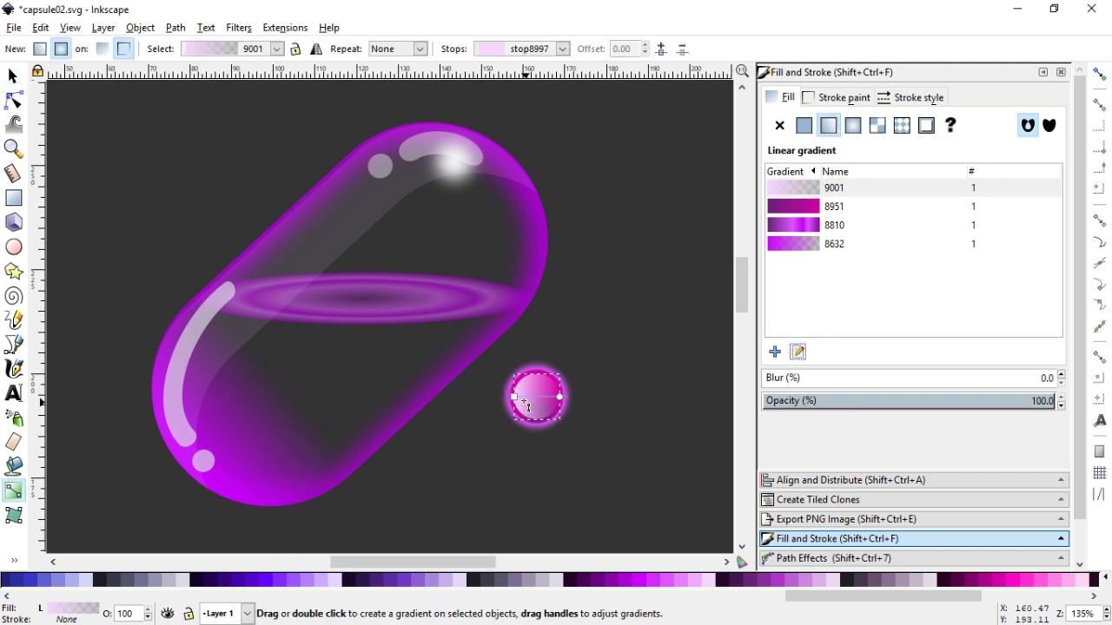
drag(560, 398, 553, 405)
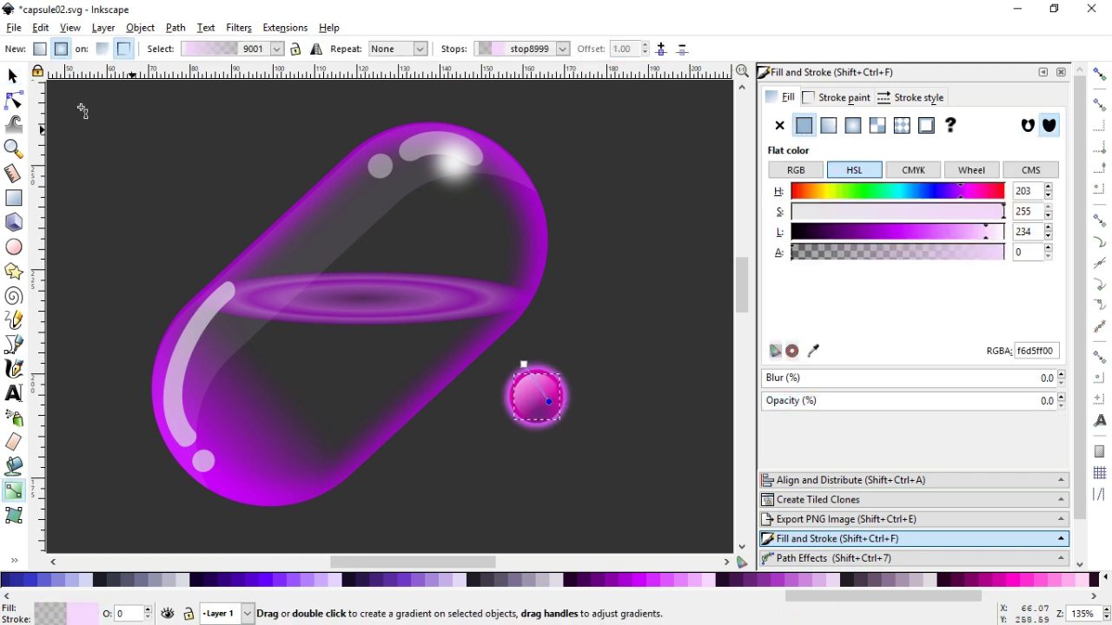
Reselect the pale highlight circle to check its gradient, then deselect it
click(13, 76)
click(597, 374)
click(538, 400)
click(604, 408)
click(545, 391)
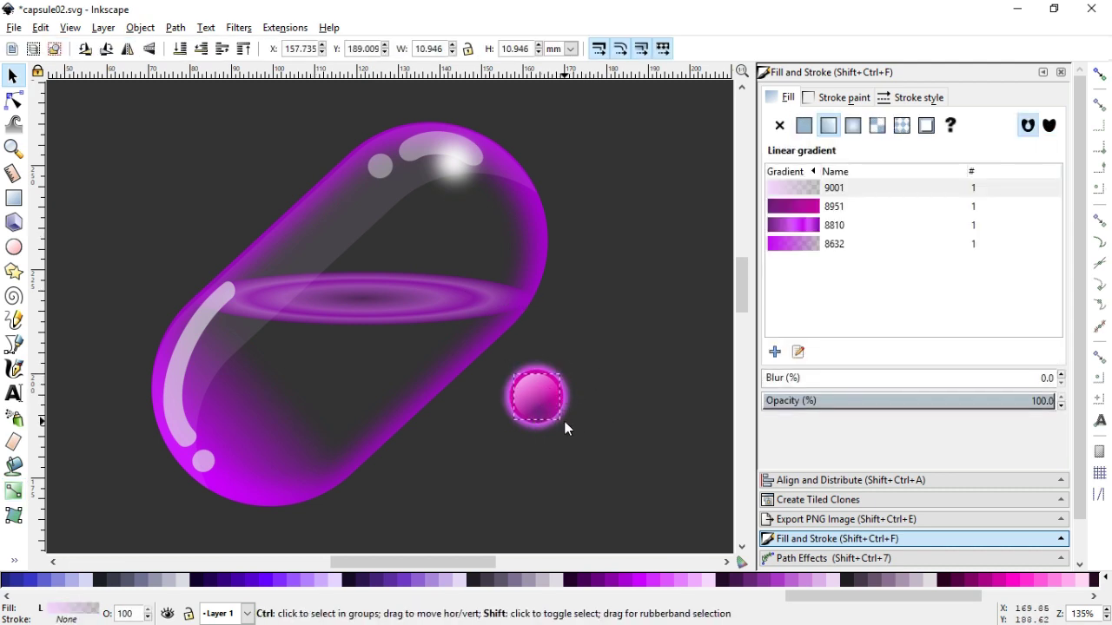
click(568, 423)
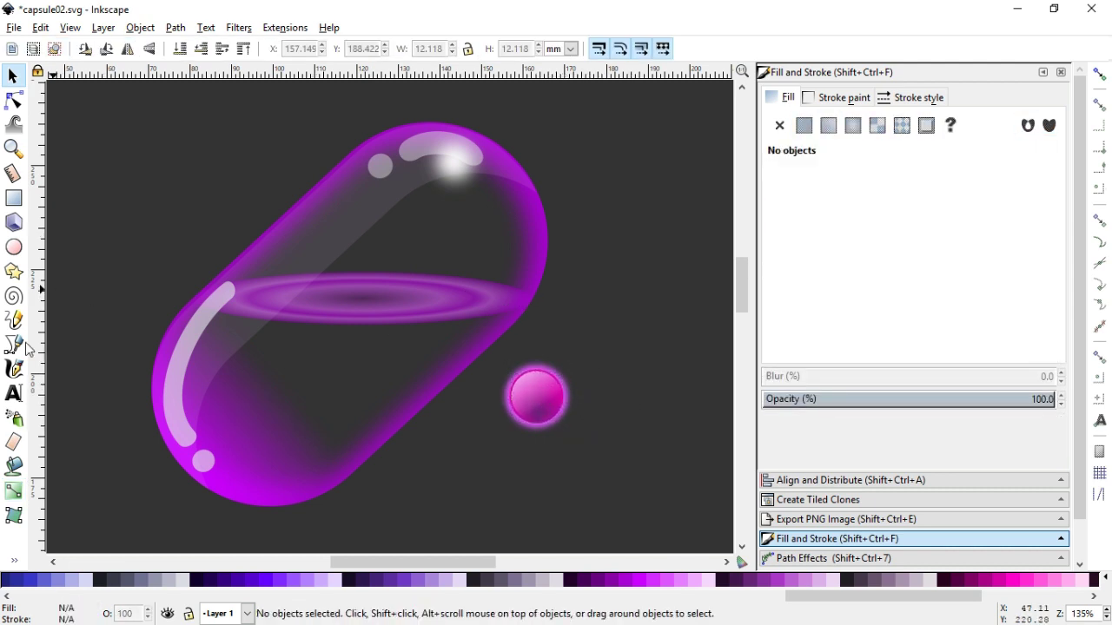
Group the glow, magenta circle and highlight, then move the bubble near the capsule's centre
drag(628, 335, 505, 426)
right_click(535, 403)
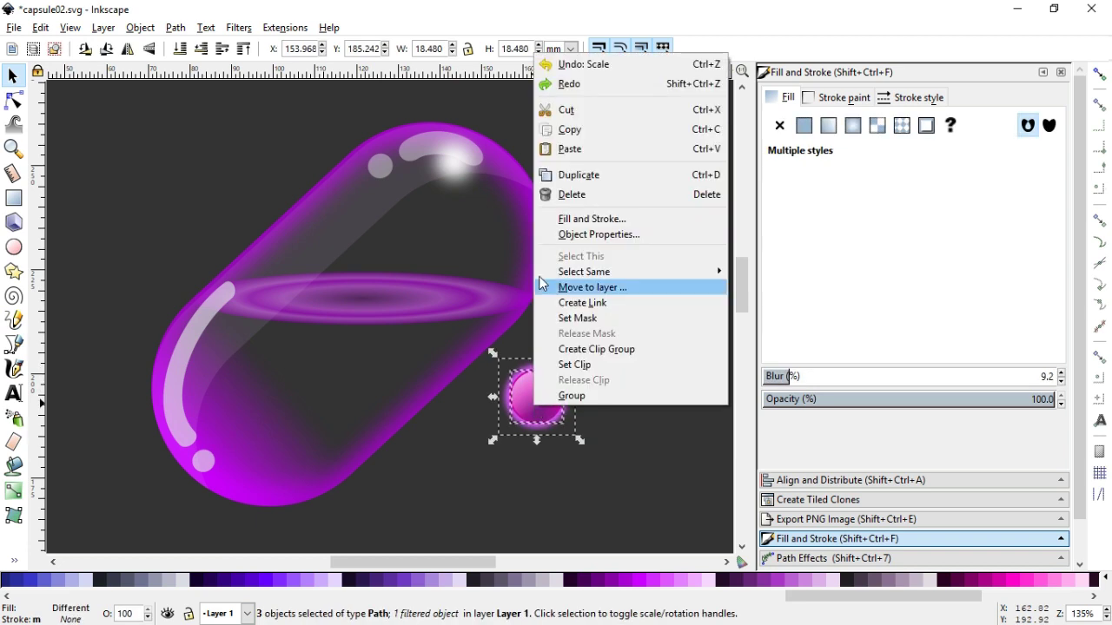
click(529, 407)
click(141, 27)
click(156, 132)
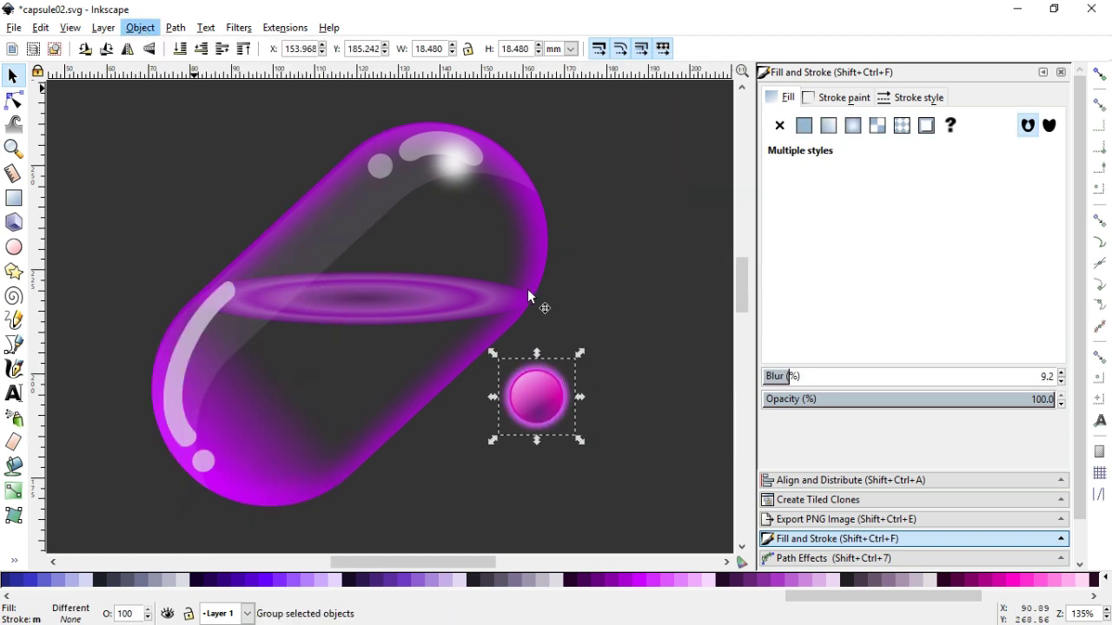
drag(549, 400, 277, 380)
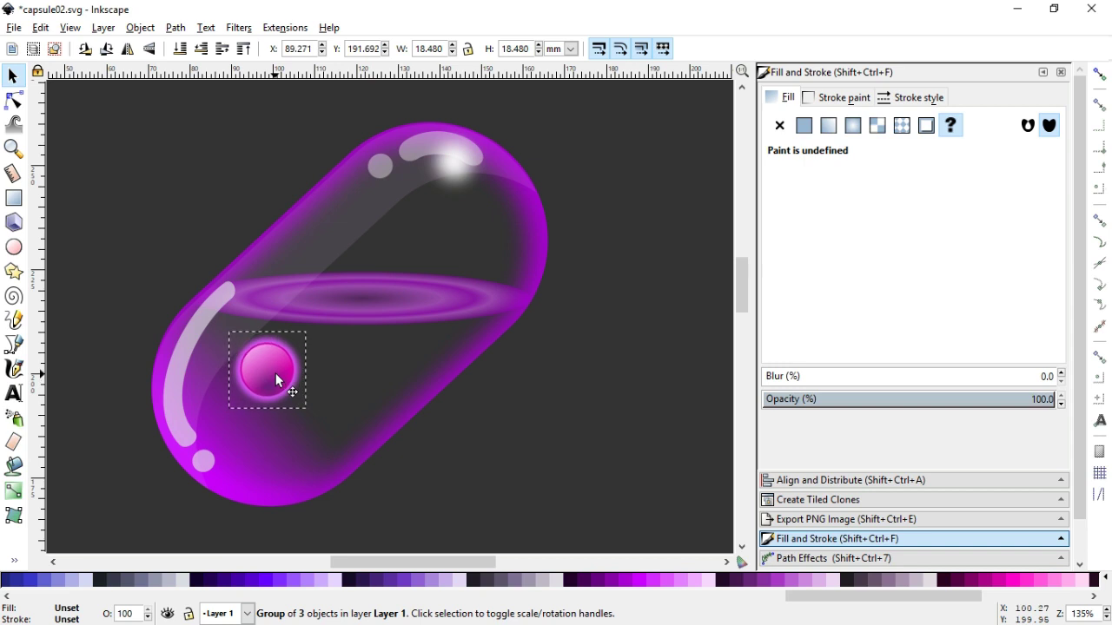
drag(277, 380, 351, 405)
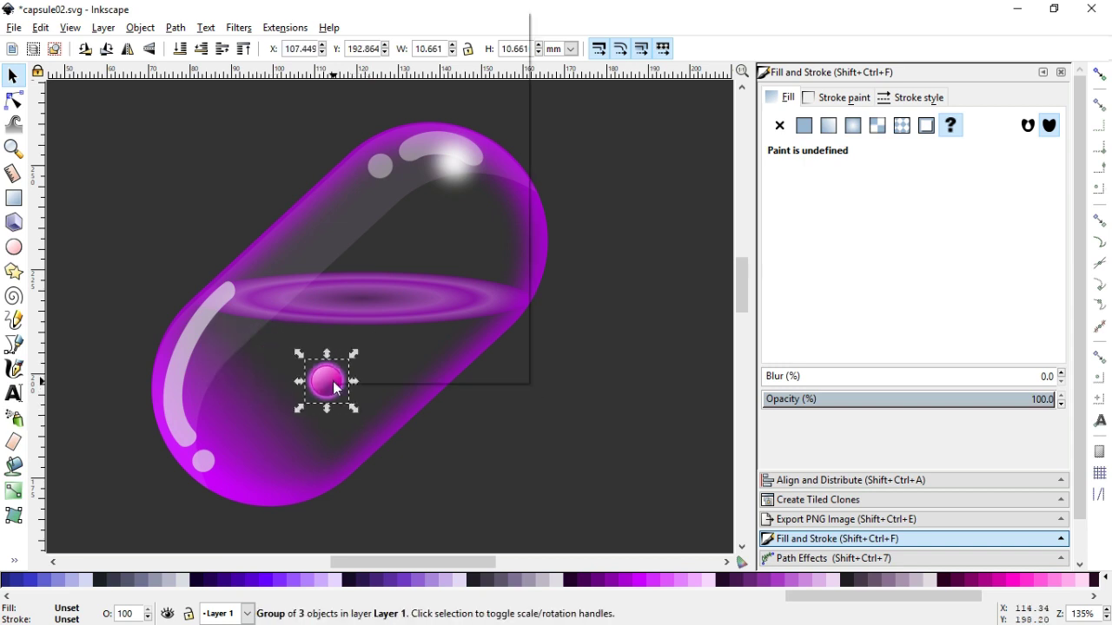
Duplicate the bubble several times, spreading copies inside the capsule and shrinking the lowest one
right_click(334, 388)
click(392, 130)
mouse_move(322, 381)
mouse_down()
mouse_move(250, 388)
mouse_move(280, 409)
mouse_move(407, 359)
mouse_move(443, 373)
mouse_up()
key(ctrl+d)
key(ctrl+d)
mouse_move(414, 363)
mouse_down()
mouse_move(265, 432)
mouse_move(292, 469)
mouse_up()
key(ctrl+d)
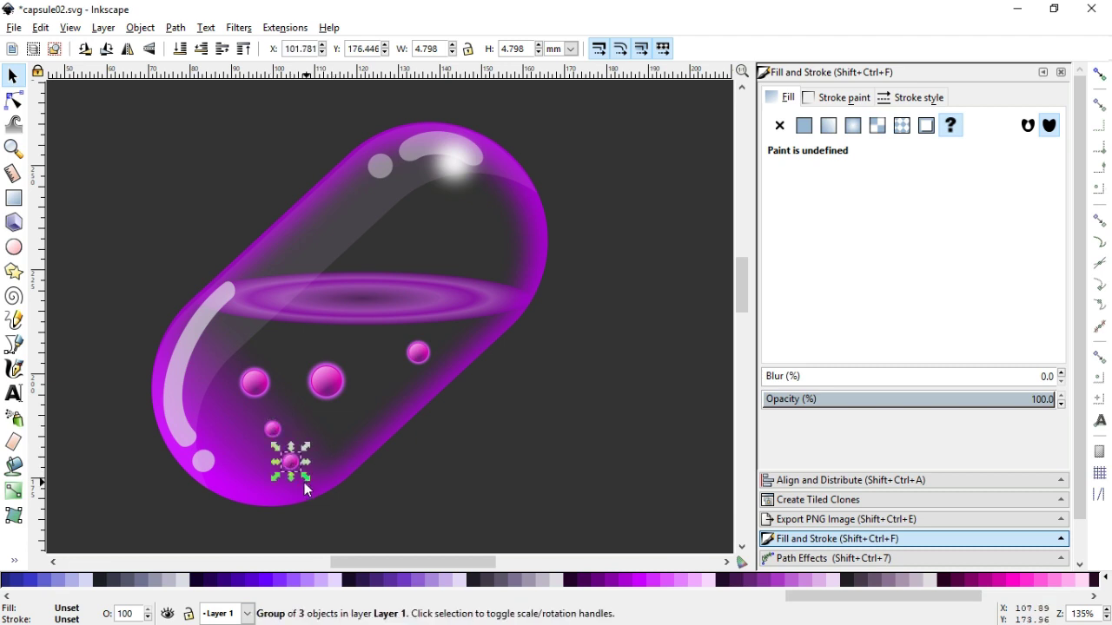
drag(276, 489, 271, 485)
click(468, 467)
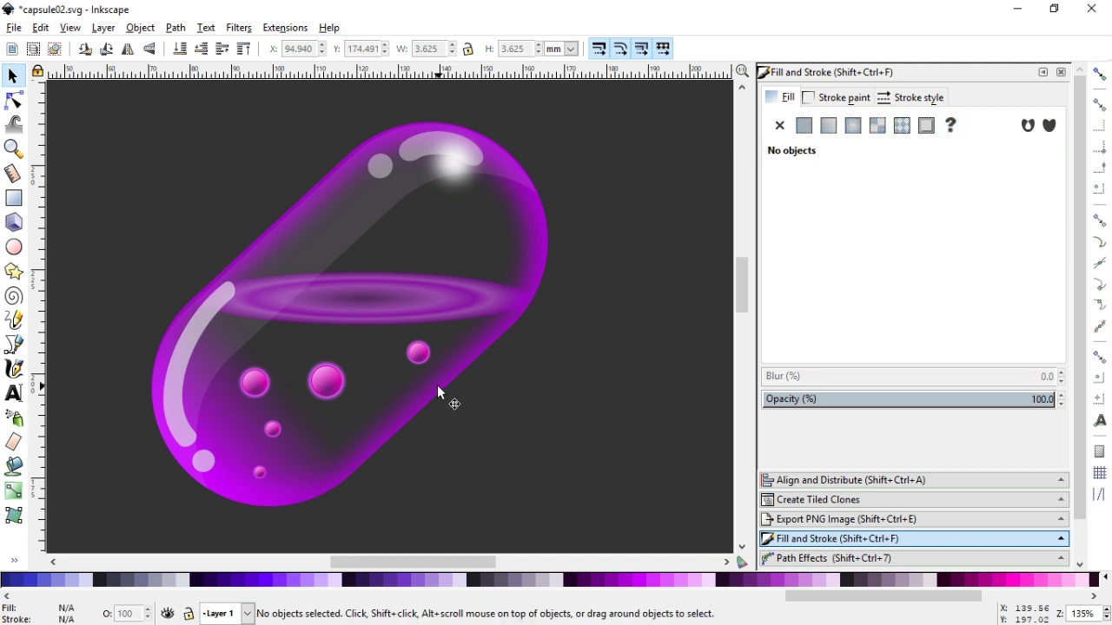
Shrink the left bubble to about 82% of its size
click(327, 389)
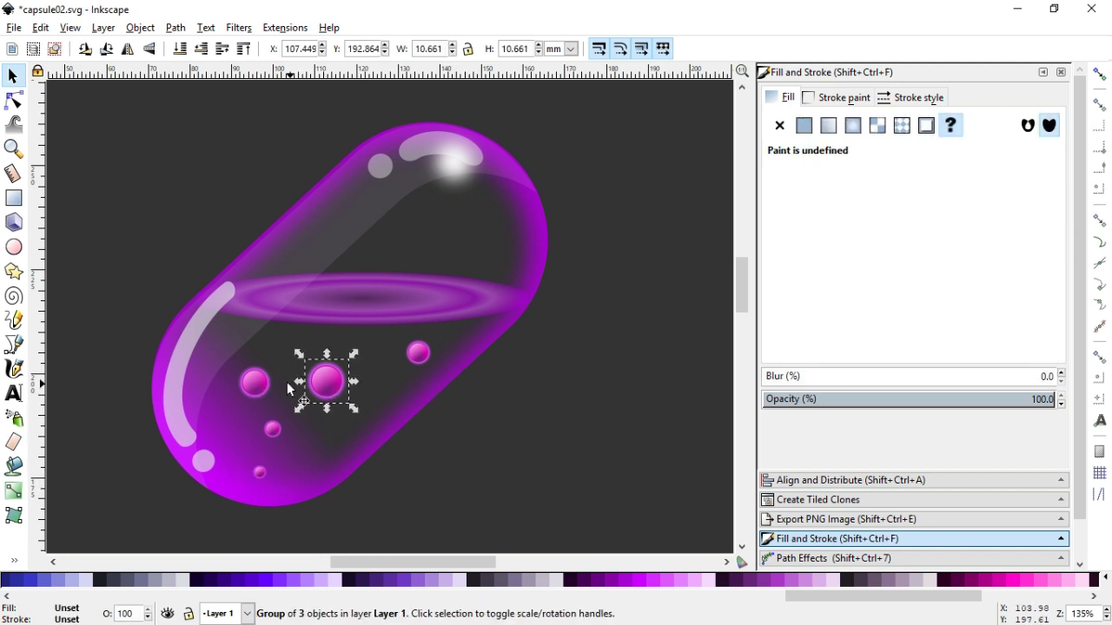
click(245, 389)
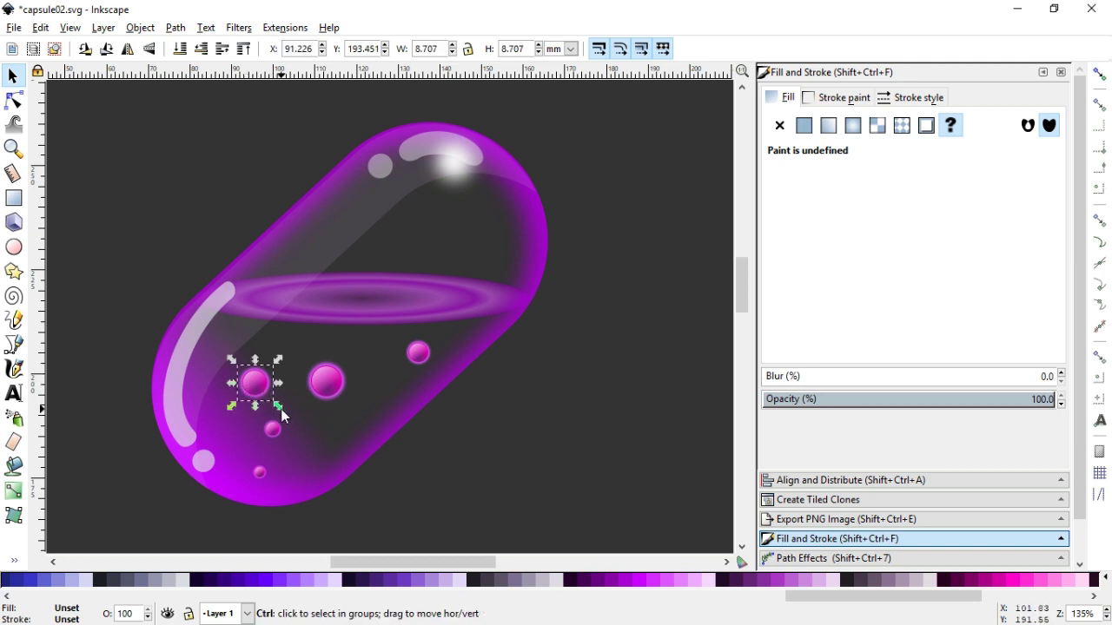
drag(280, 408, 276, 405)
click(399, 460)
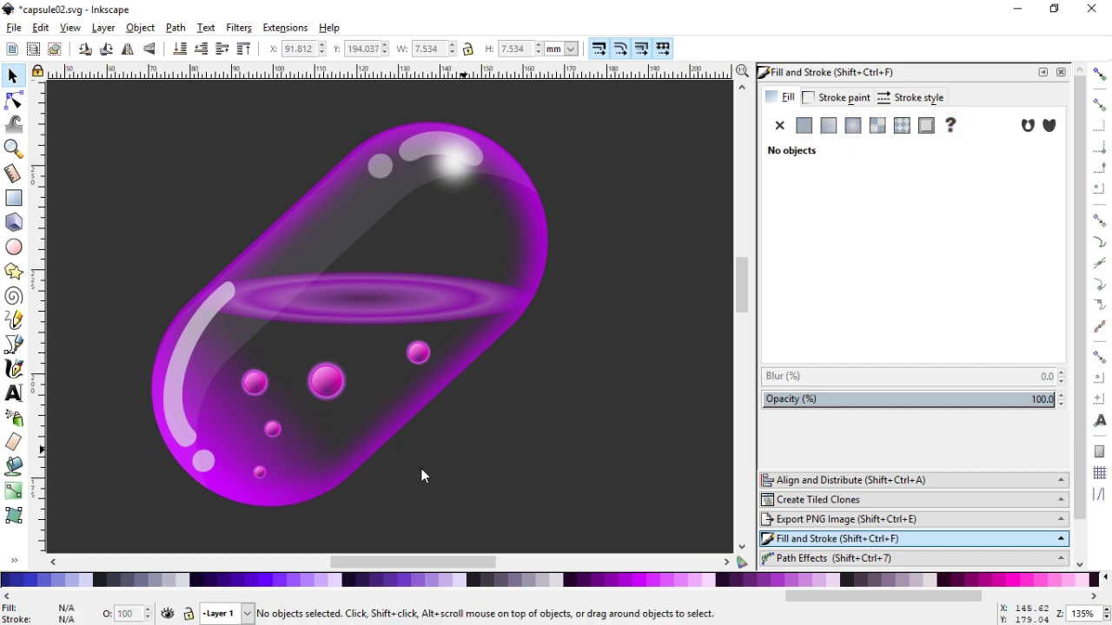
Raise the capsule group to the top so it sits in front of the bubbles
click(313, 240)
click(140, 27)
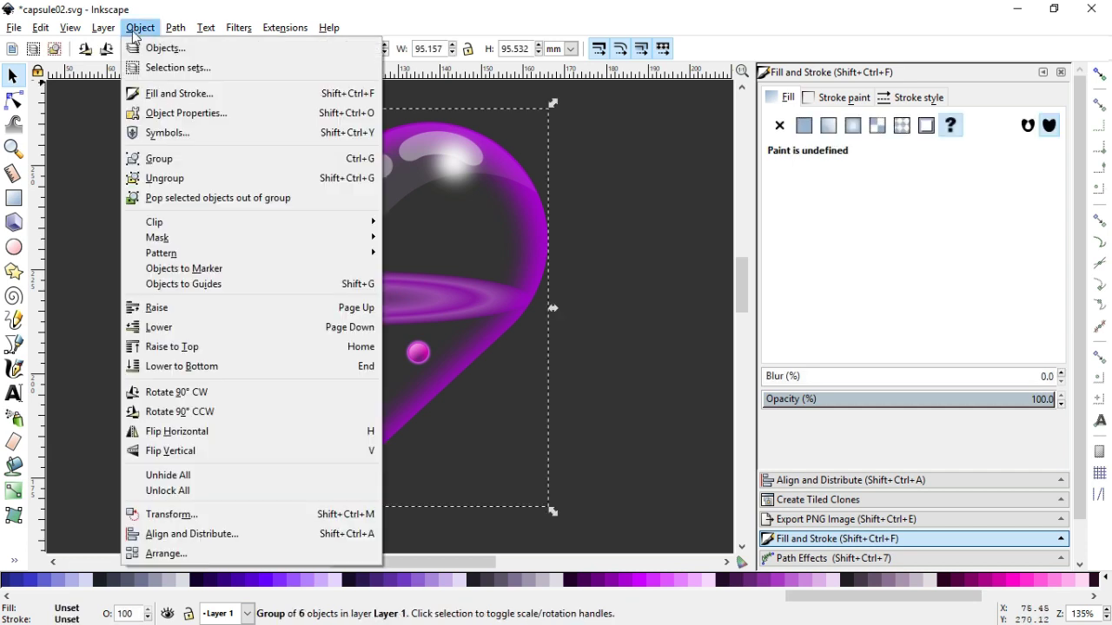
click(187, 349)
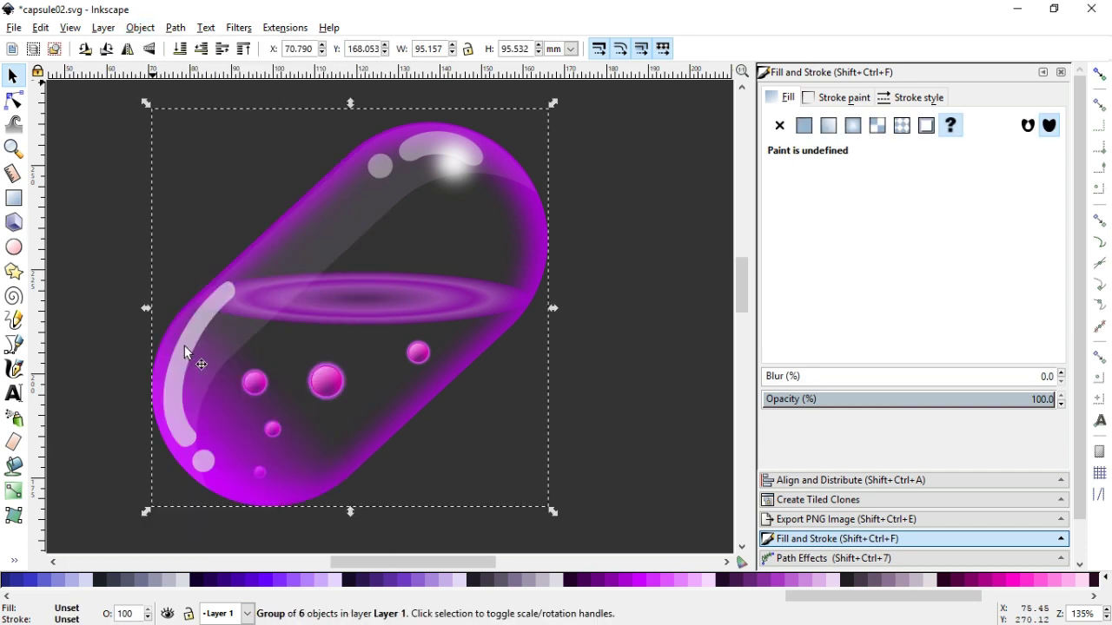
click(622, 379)
Check a bubble, save the drawing as Capsule02.svg, and zoom out to view it whole
click(326, 381)
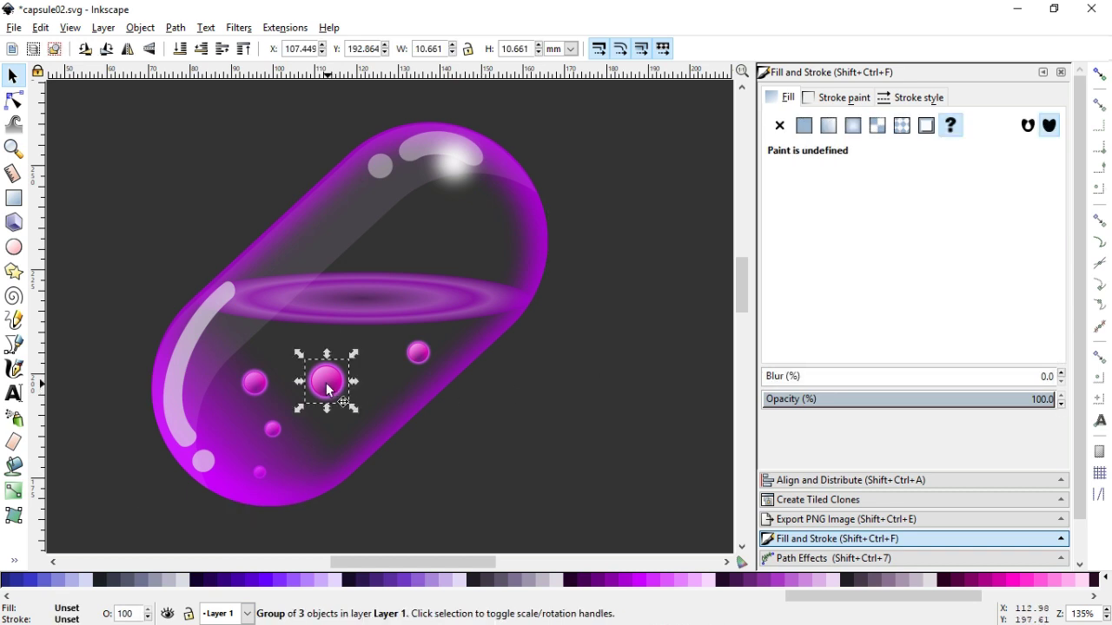
click(634, 391)
key(ctrl+s)
key(minus)
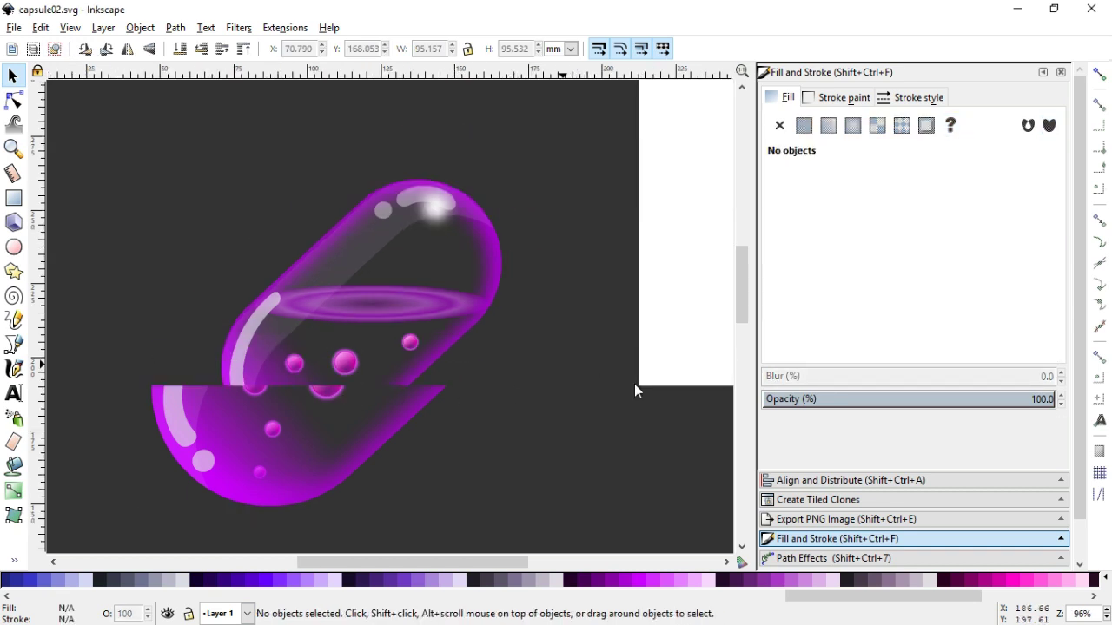